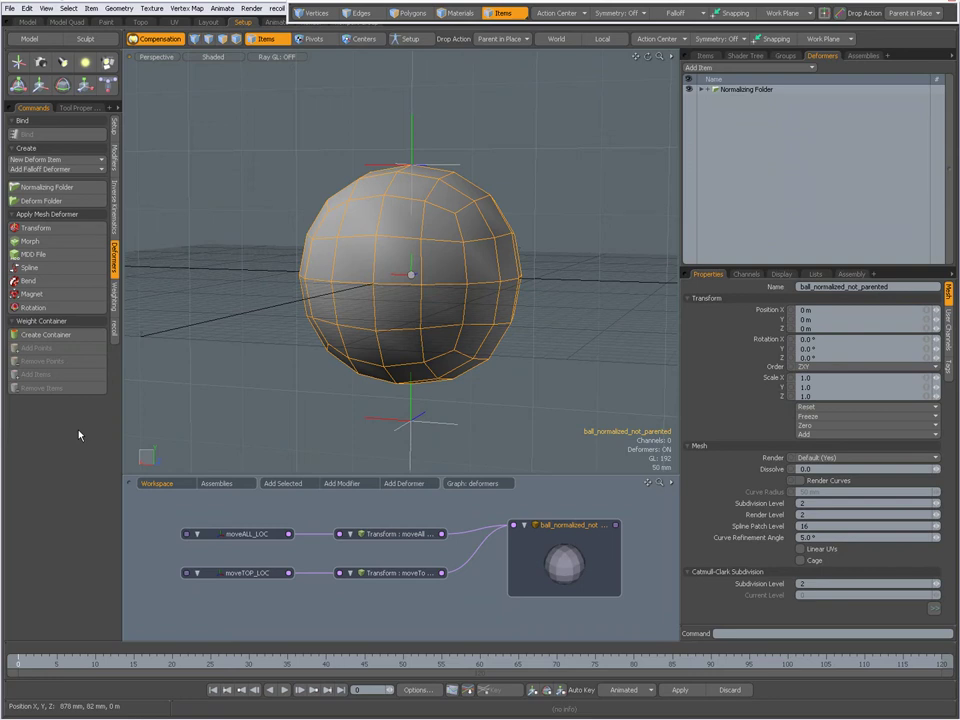
Review the deformation mode notes in the DEFORMATION_MODE.txt Notepad window, then return to the modo scene
key("alt+Tab")
key("alt+Tab")
key("alt+Tab")
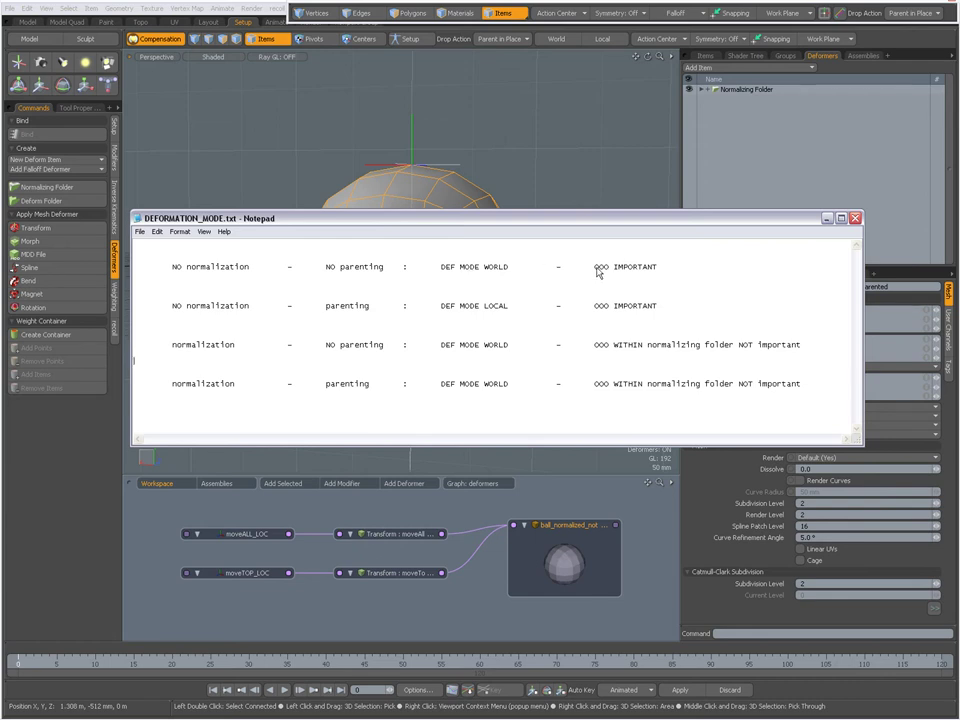
key("alt+Tab")
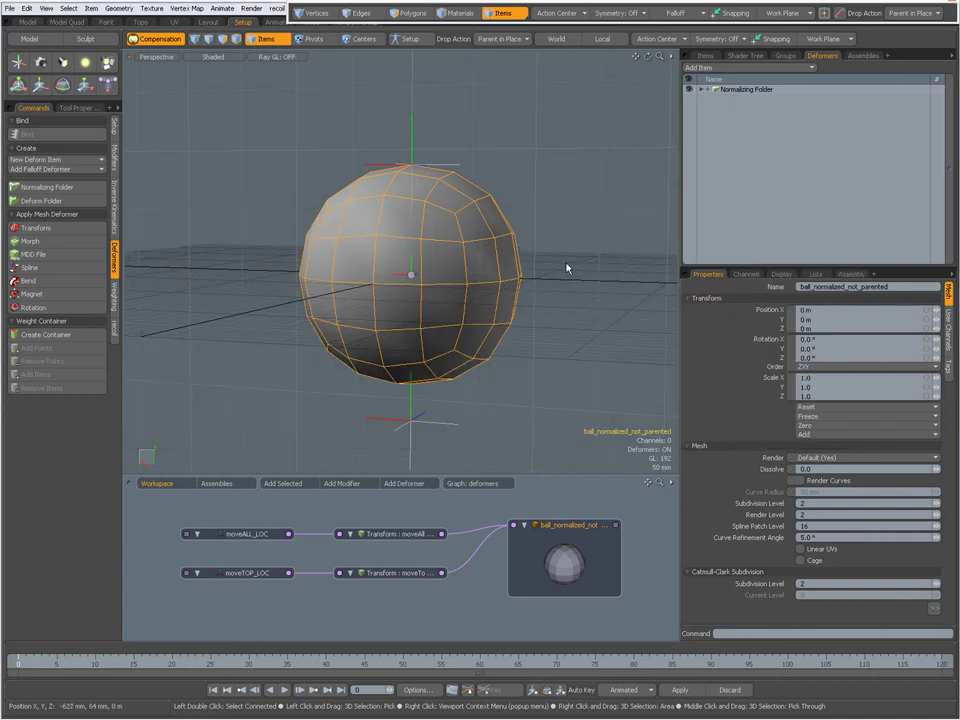
Deselect the ball and, in vertex mode in the Right view, select the 15 vertices at the ball's right edge
left_click(566, 268)
left_click_drag(566, 268, 482, 270, "alt")
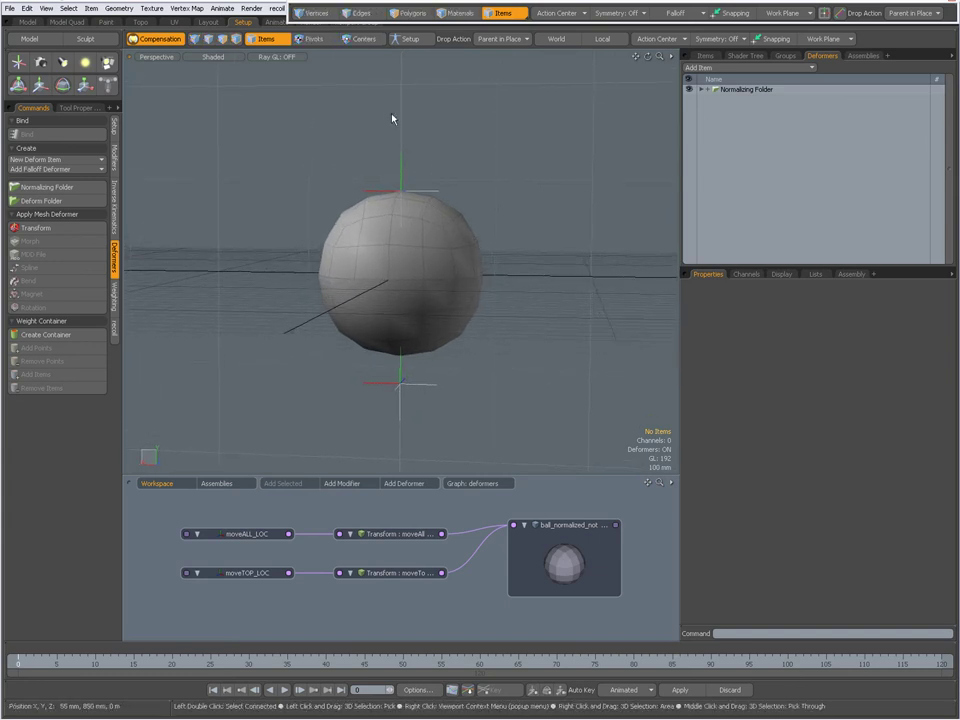
key("1")
key("ctrl+space")
left_click(542, 172)
mouse_move(505, 213)
right_mouse_down()
mouse_move(432, 241)
mouse_move(424, 317)
mouse_move(481, 336)
right_mouse_up()
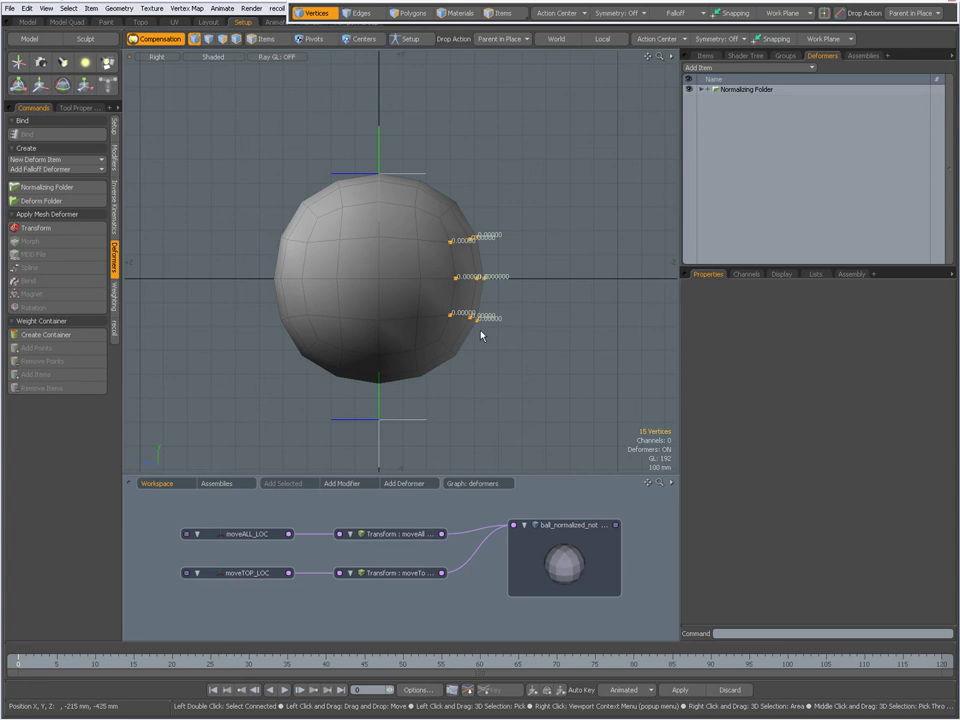
Display vertex map shading and create a weight map named moveRight with initial value 1.0 on the selected vertices
left_click(213, 57)
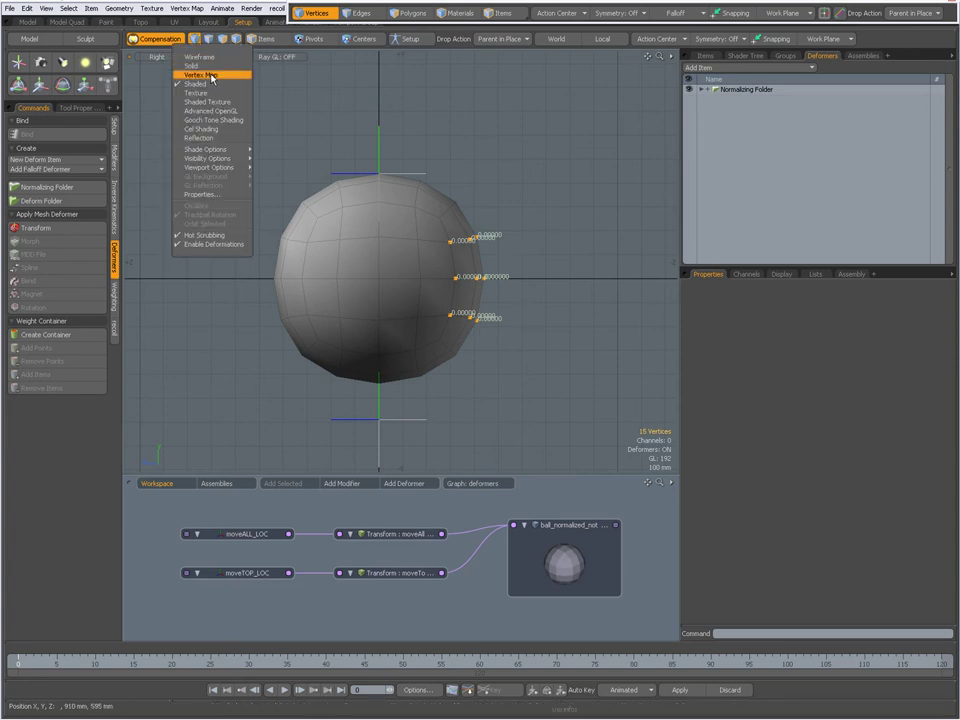
left_click(212, 76)
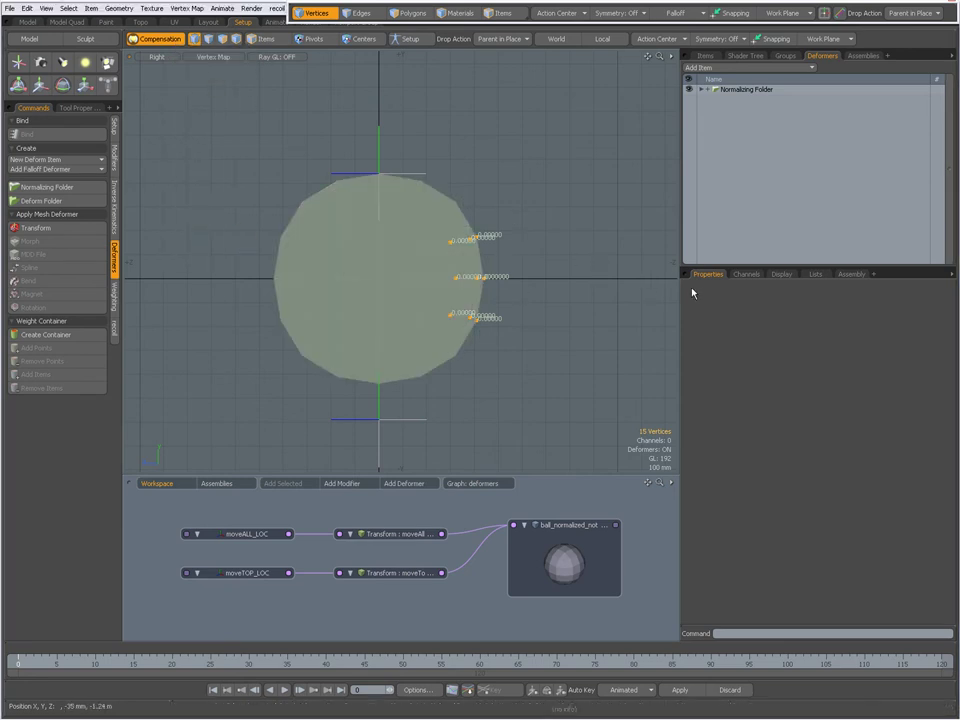
left_click(815, 274)
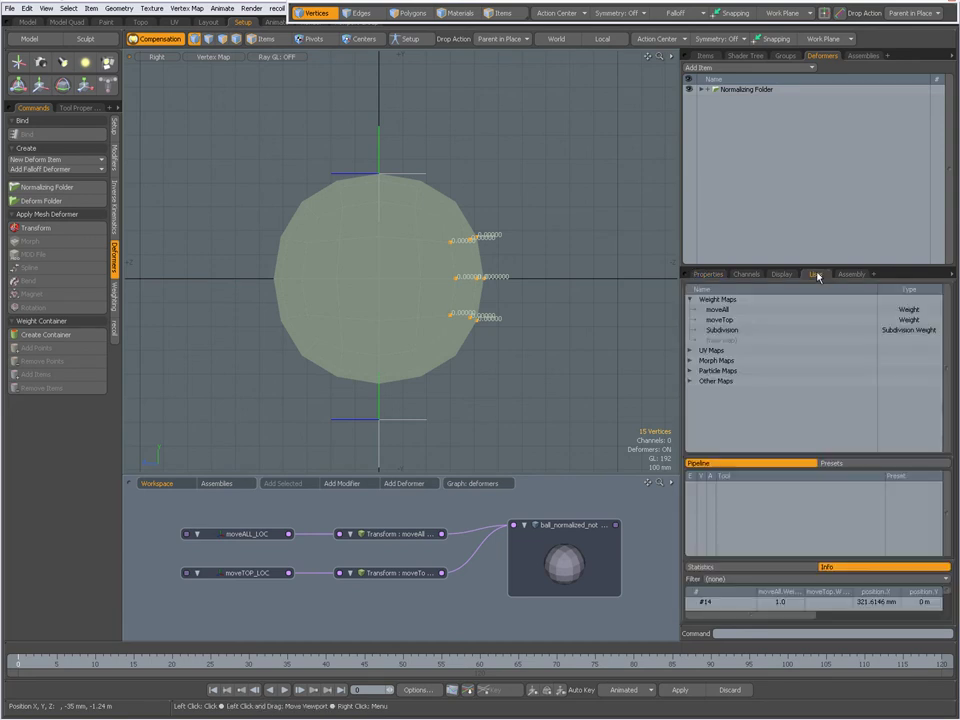
left_click(718, 344)
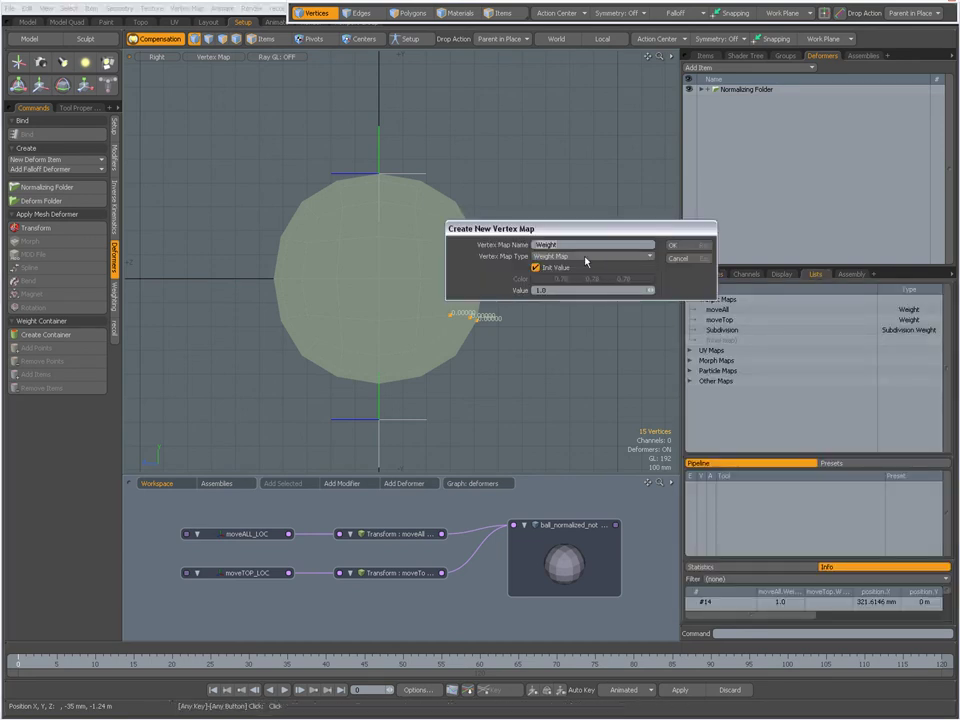
type("moveR")
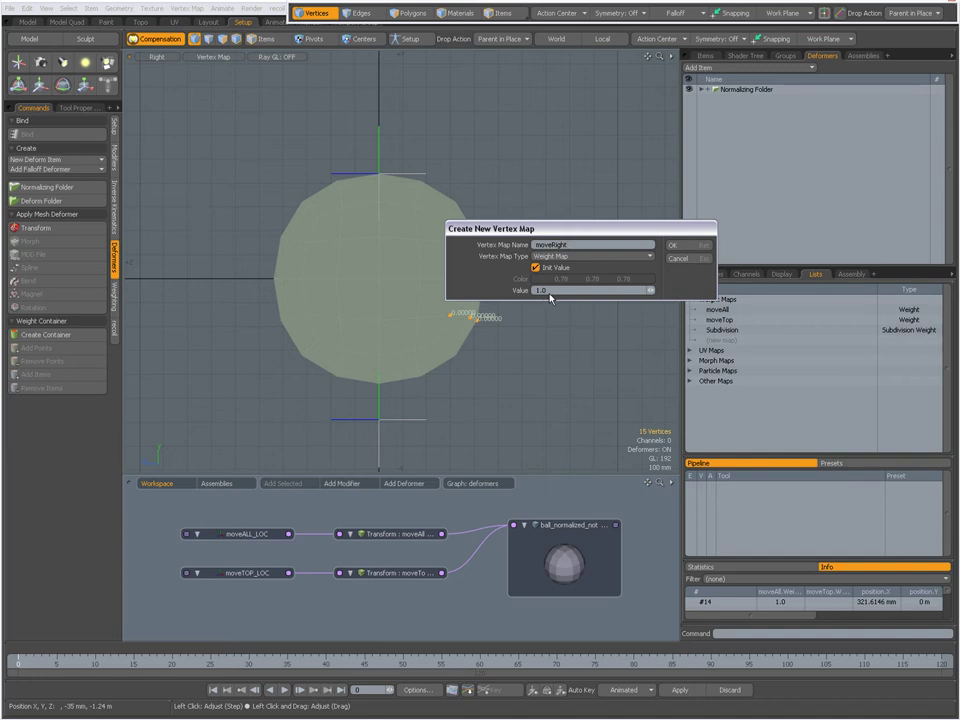
left_click(688, 245)
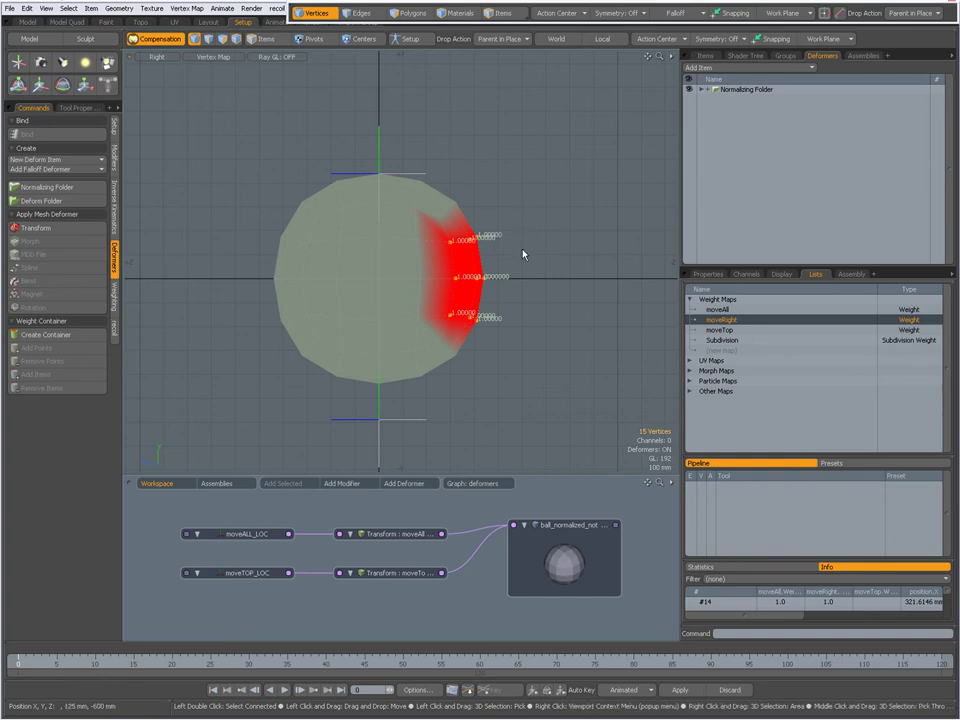
Restore Shaded display in the Perspective view and clear the vertex selection
left_click(212, 57)
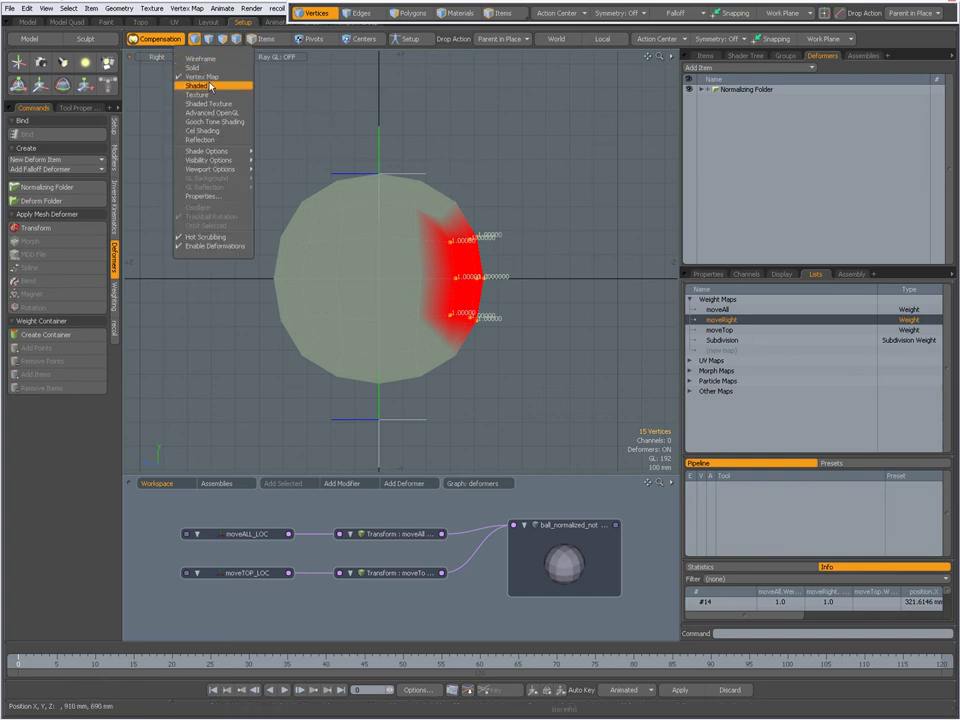
left_click(212, 87)
key("ctrl+space")
left_click(532, 138)
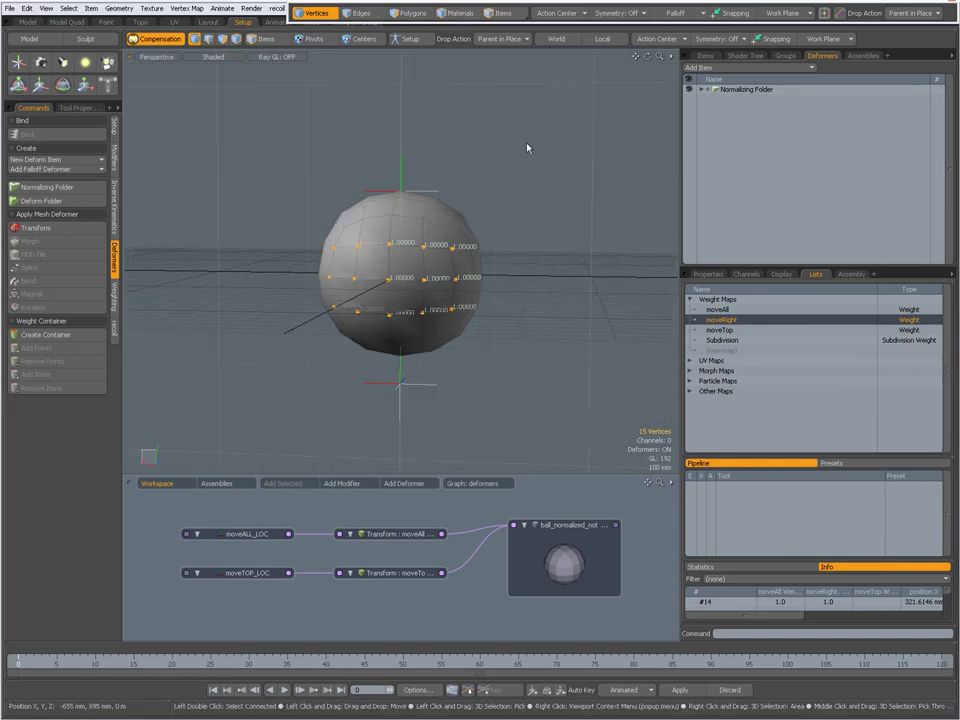
left_click_drag(529, 246, 497, 216, "alt")
left_click(516, 200)
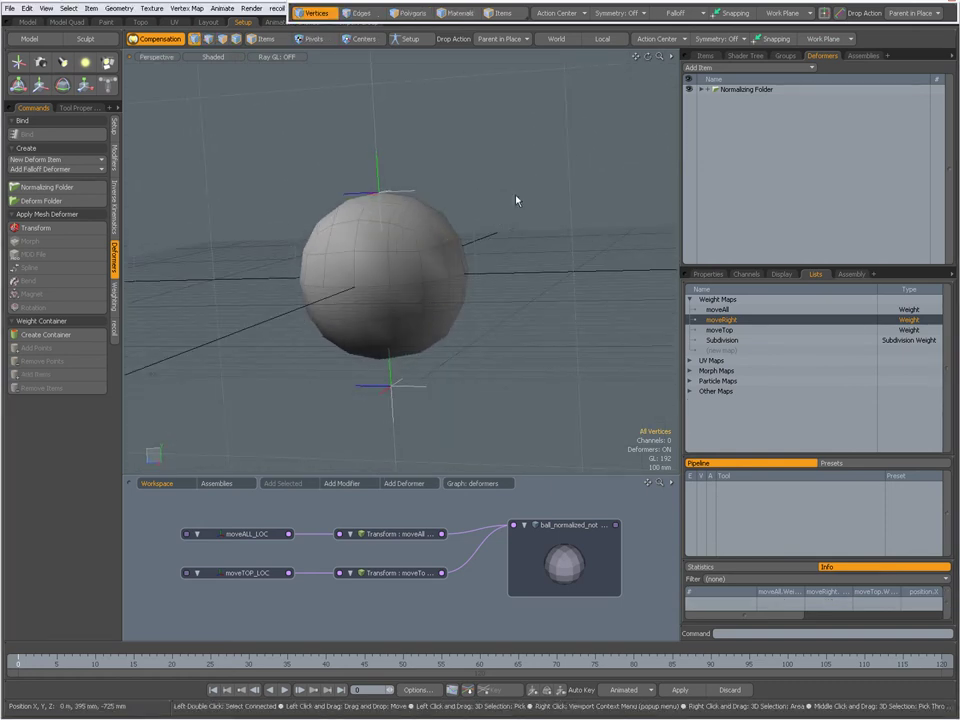
left_click_drag(534, 268, 512, 290, "alt")
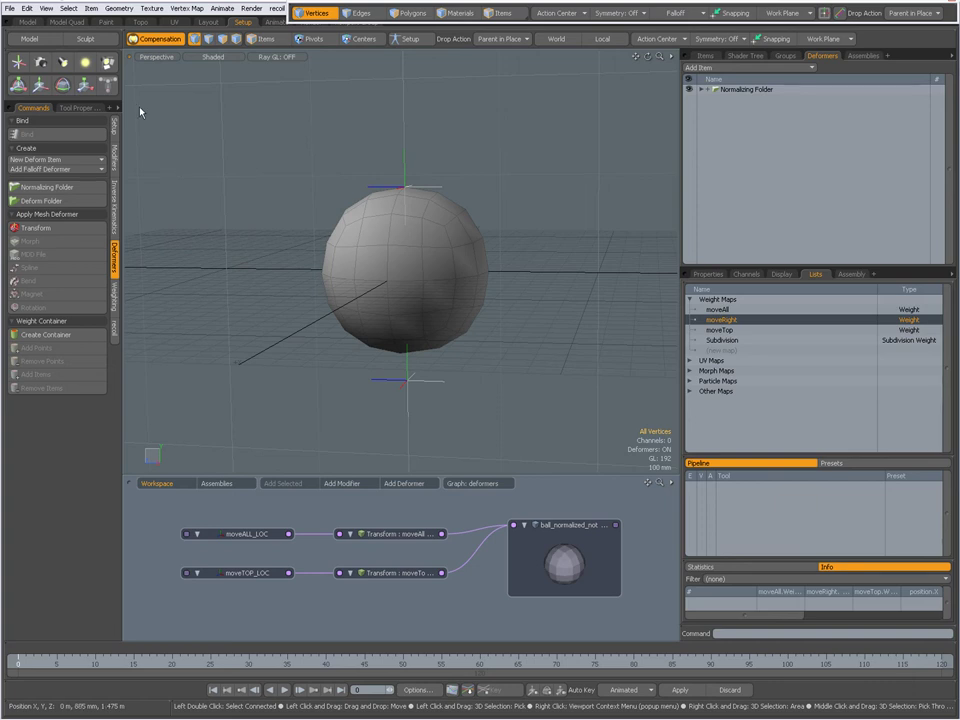
Create a locator and add it to the schematic below the moveTOP_LOC node
left_click(17, 60)
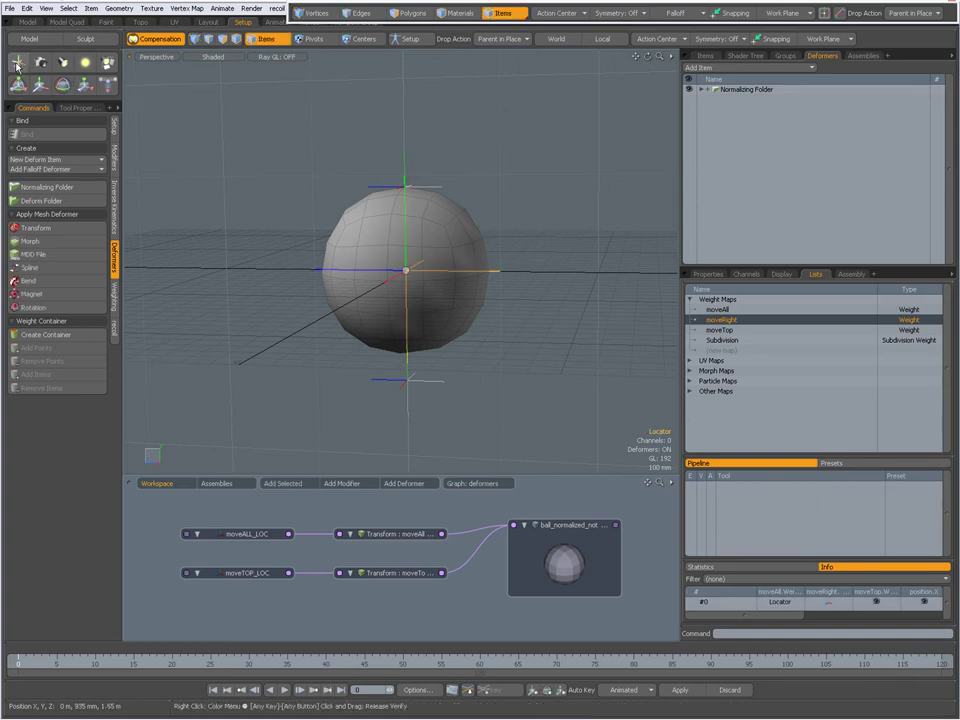
left_click(705, 56)
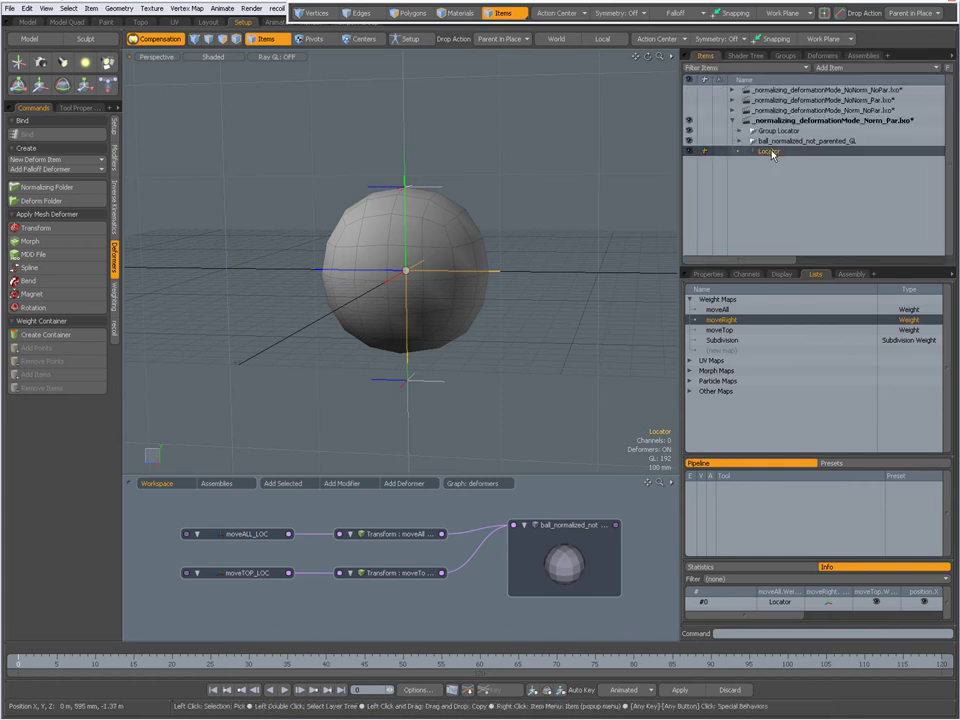
left_click_drag(236, 615, 251, 615)
Rename the new locator moveRIGHT_LOC and align its schematic node under the other locator nodes
left_click(706, 273)
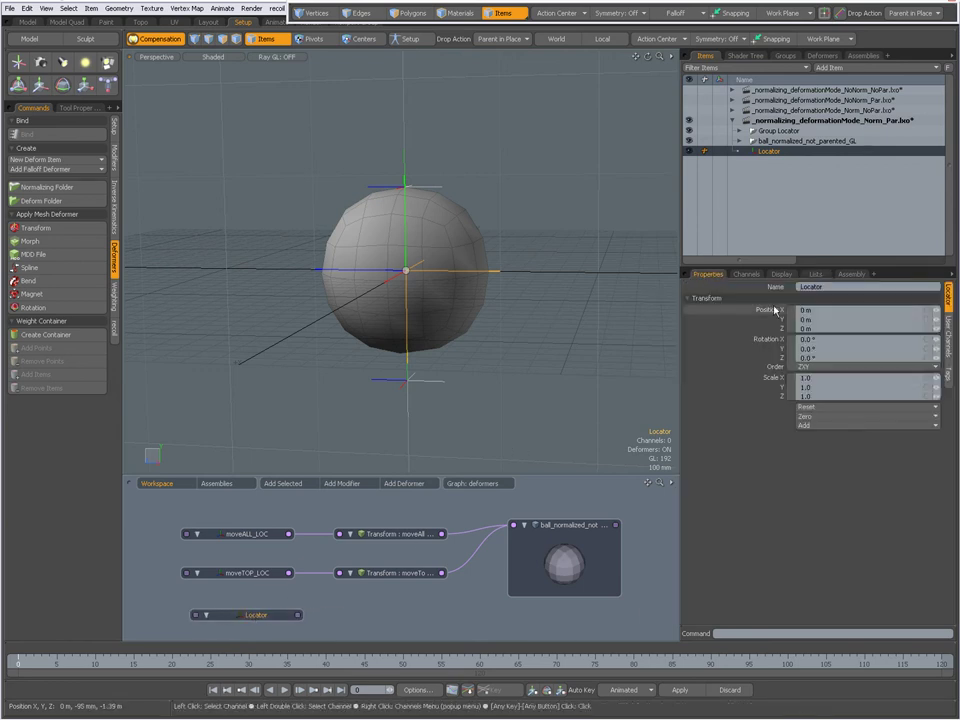
left_click(825, 290)
type("moveB")
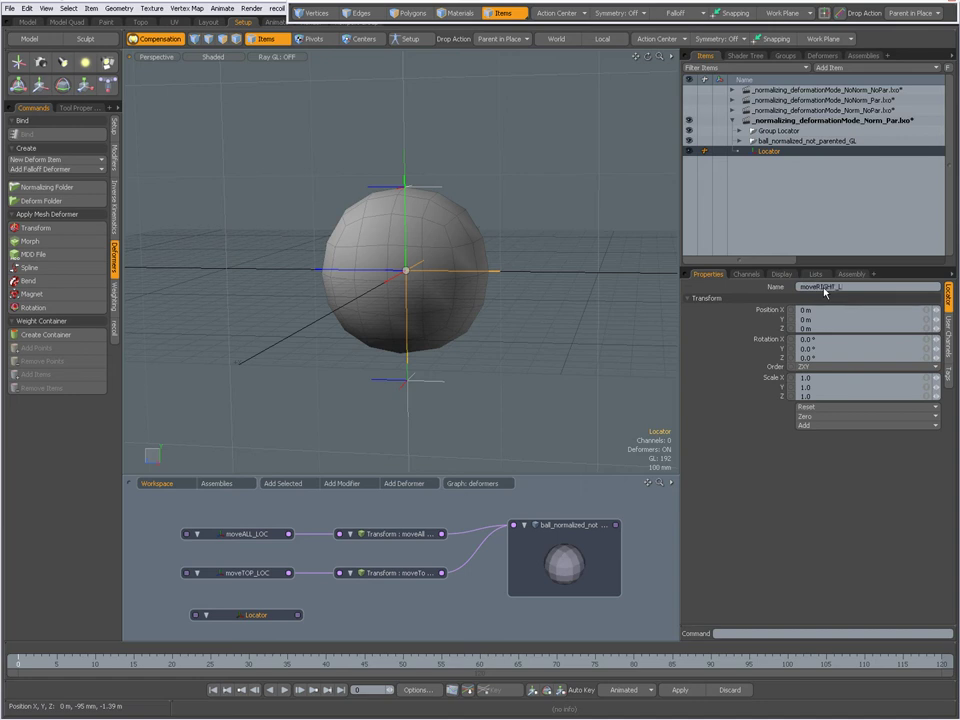
type("IGHT_LOC")
key("Return")
left_click_drag(264, 616, 251, 615)
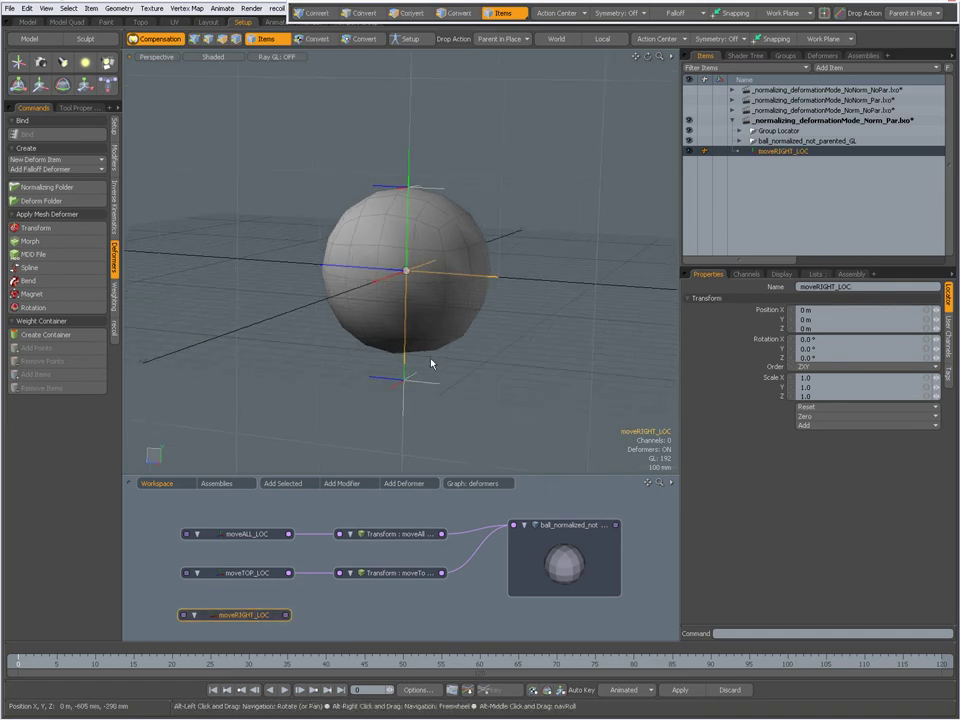
key("y")
left_click_drag(537, 349, 521, 343)
left_click(523, 313)
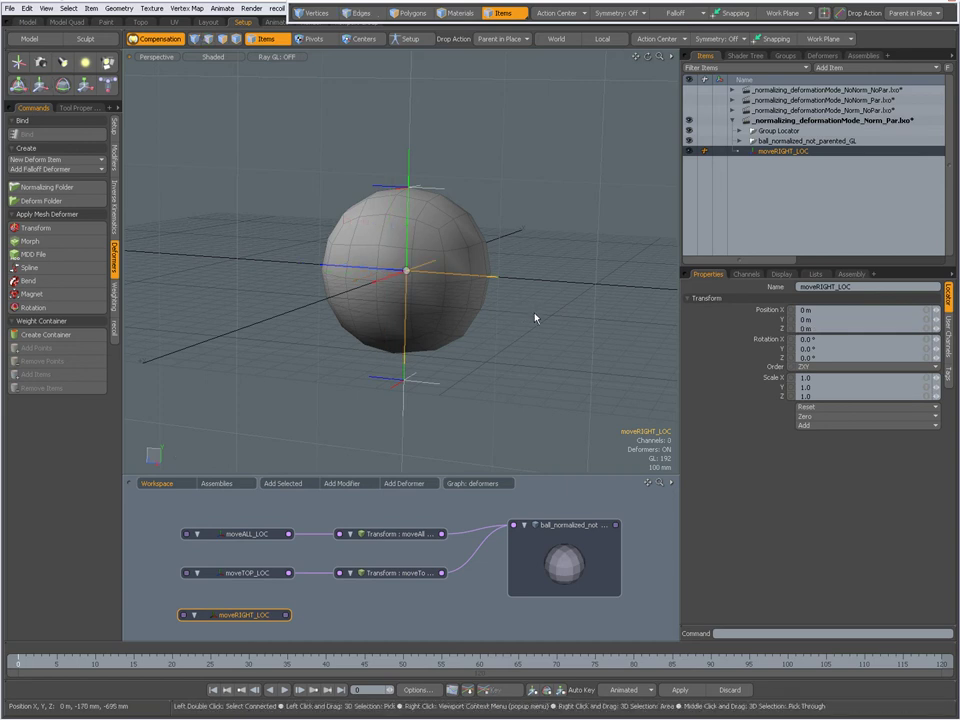
left_click(510, 316)
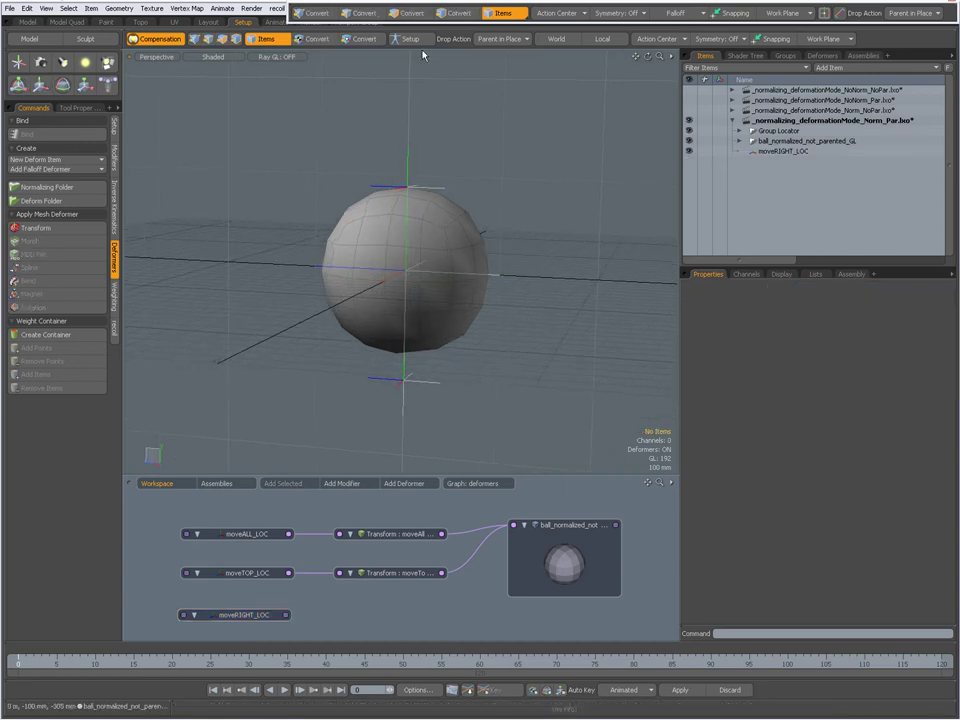
Enter Setup mode and, in the Right view, move moveRIGHT_LOC about -720 mm in Z, beside the ball
left_click(416, 40)
key("ctrl+space")
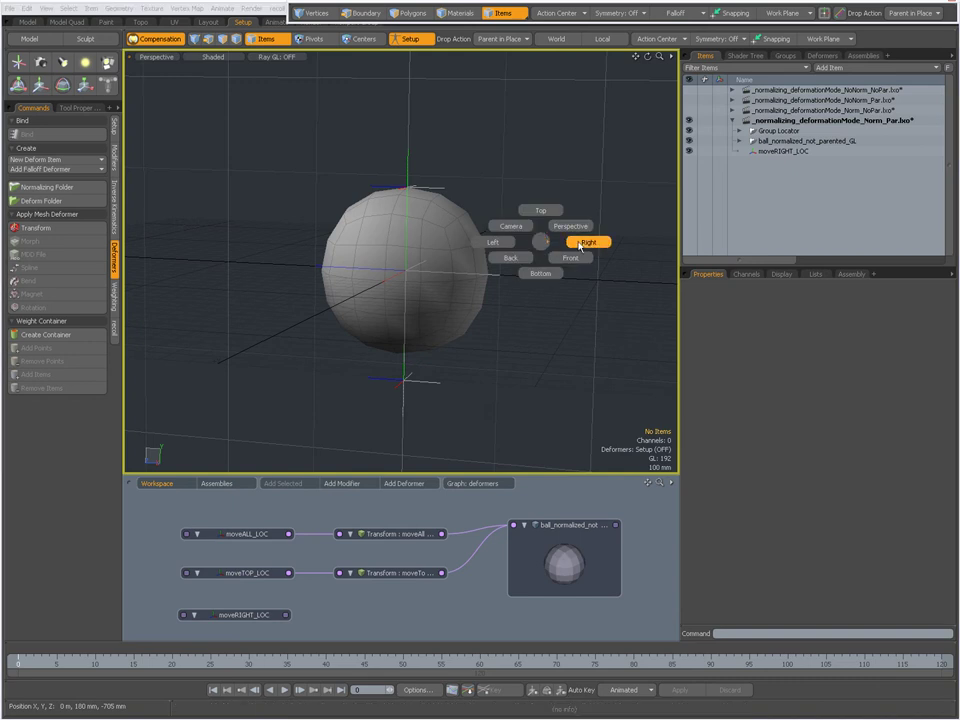
left_click(580, 243)
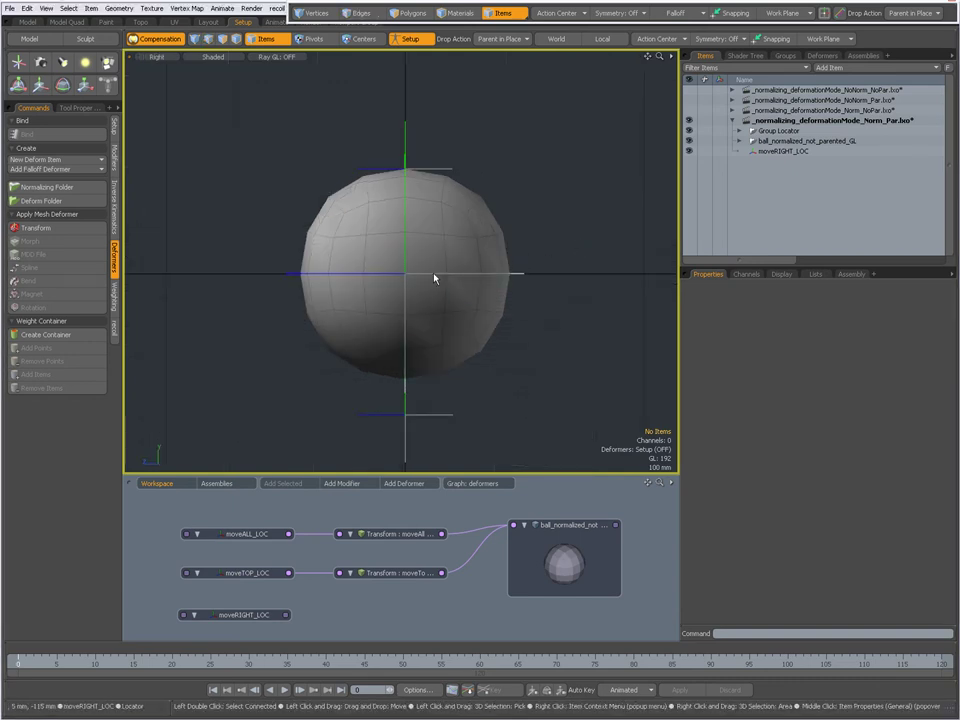
left_click(252, 614)
key("y")
left_click_drag(376, 284, 488, 283)
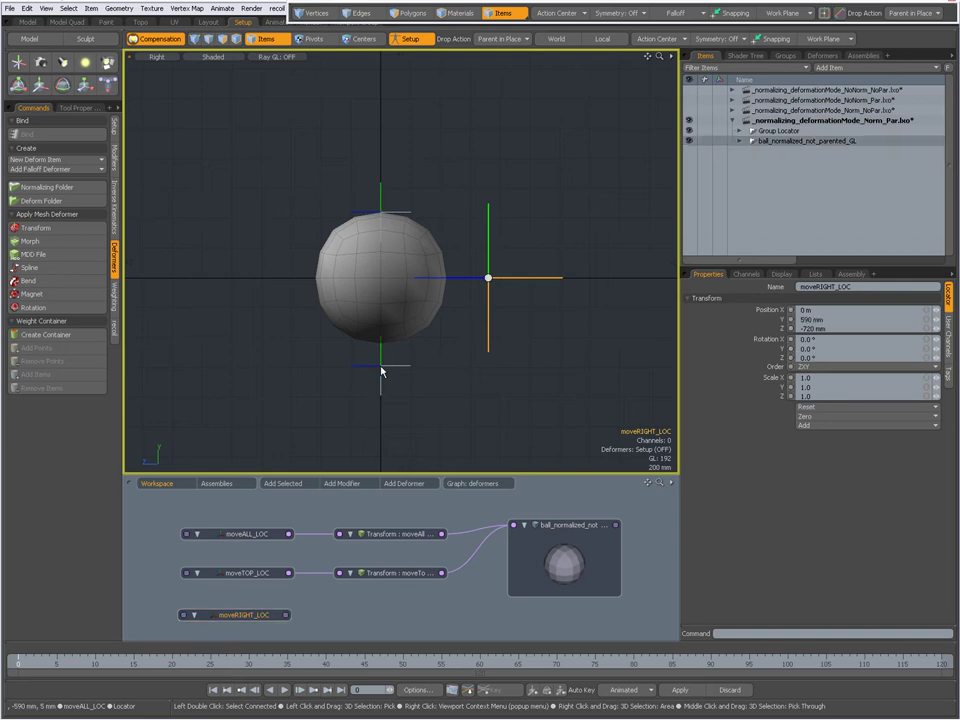
Parent moveRIGHT_LOC to moveALL_LOC next to moveTOP_LOC and zero all its transforms
left_click_drag(770, 151, 775, 131)
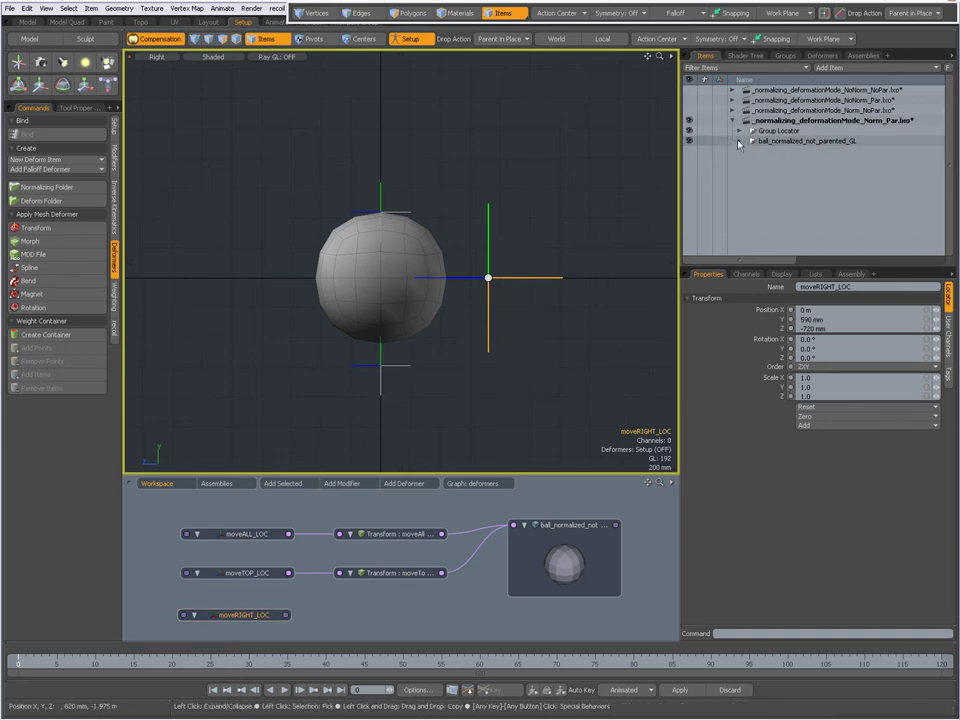
left_click(739, 140)
left_click(752, 161)
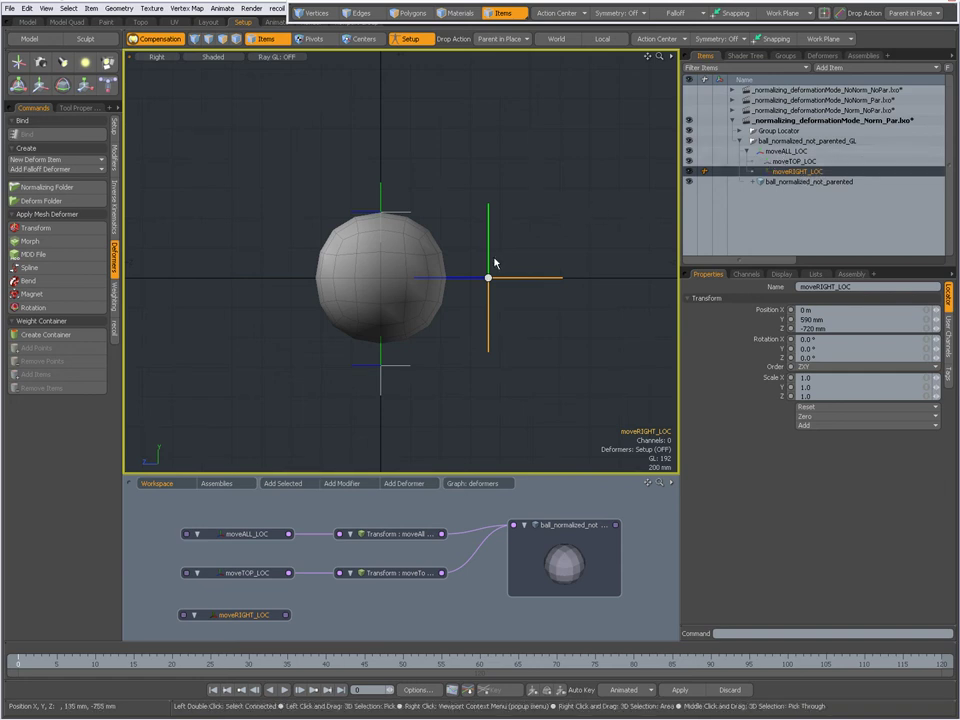
left_click(815, 417)
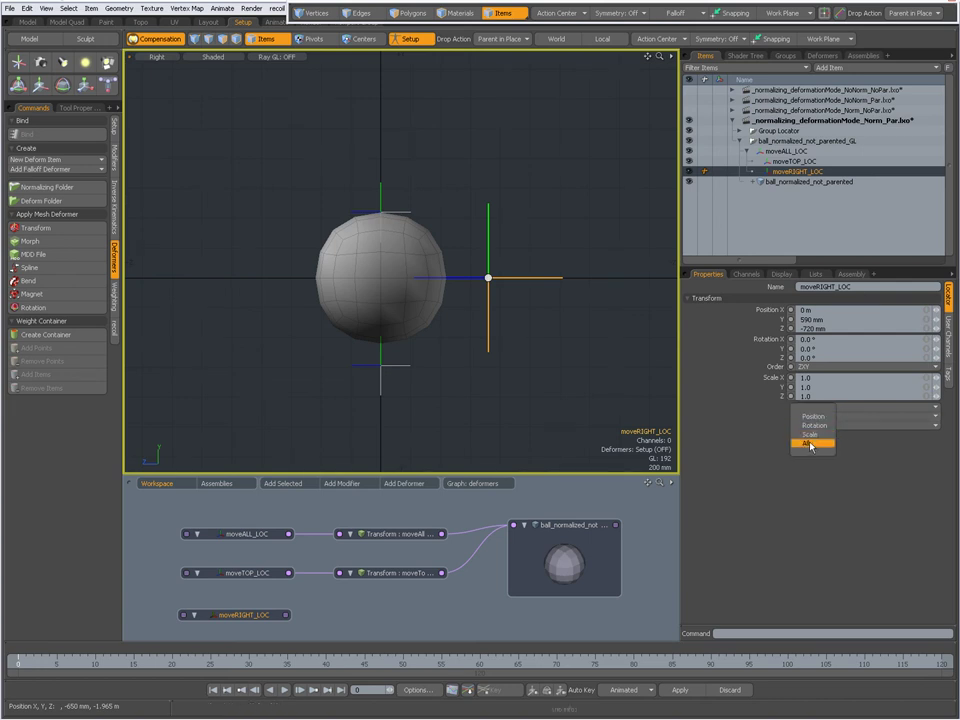
left_click(808, 443)
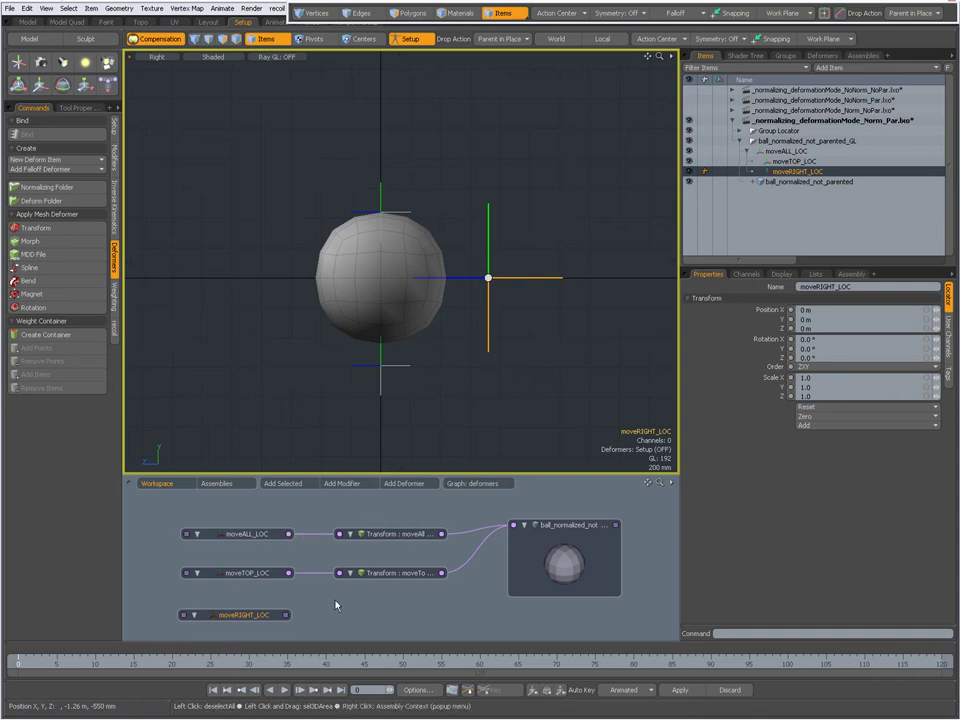
Create a General Influence deformer and add it to the schematic beside the moveRIGHT_LOC node
left_click(817, 274)
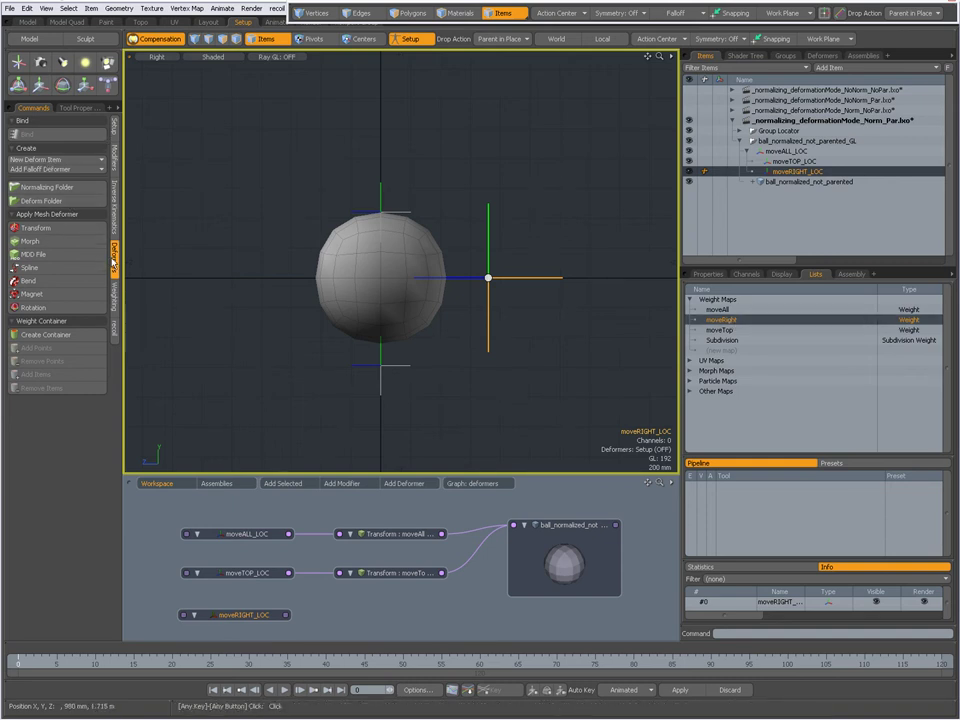
left_click(30, 161)
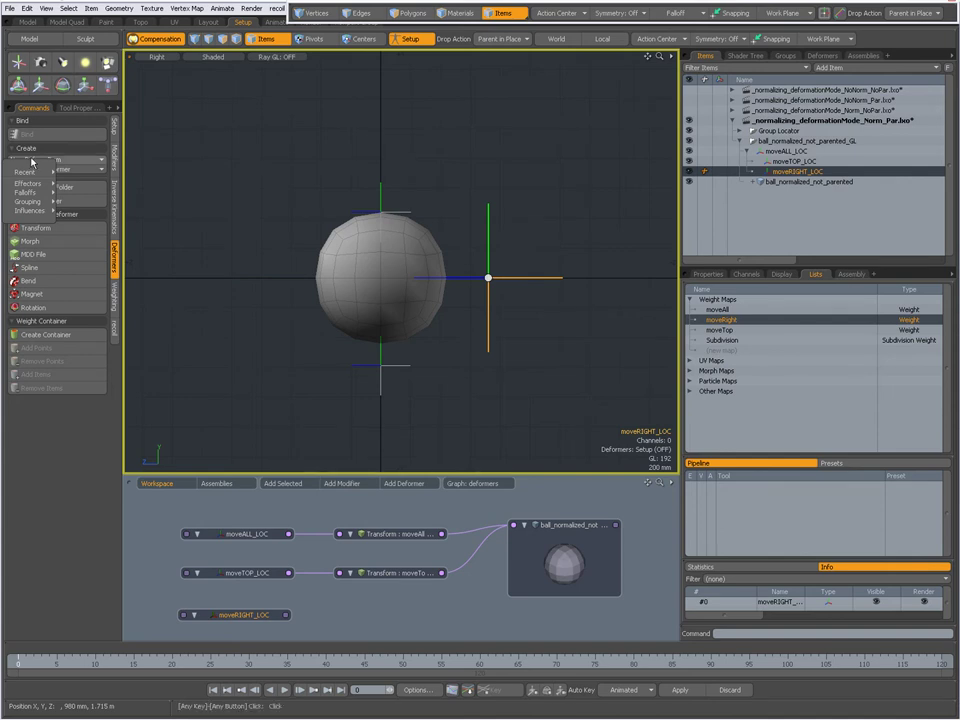
mouse_move(12, 213)
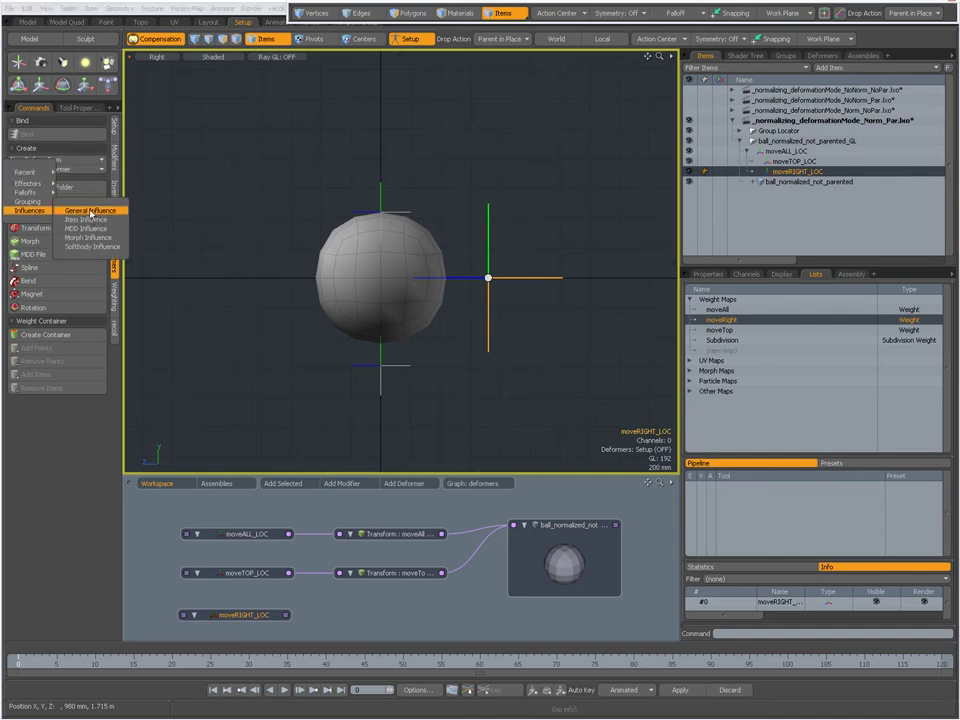
left_click(91, 211)
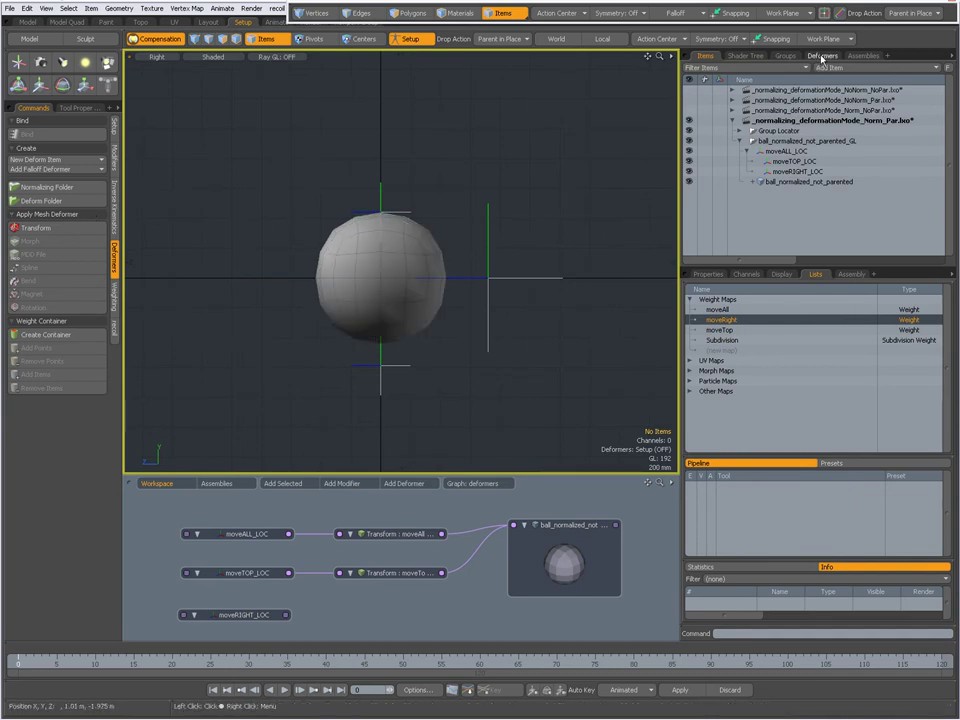
left_click(822, 56)
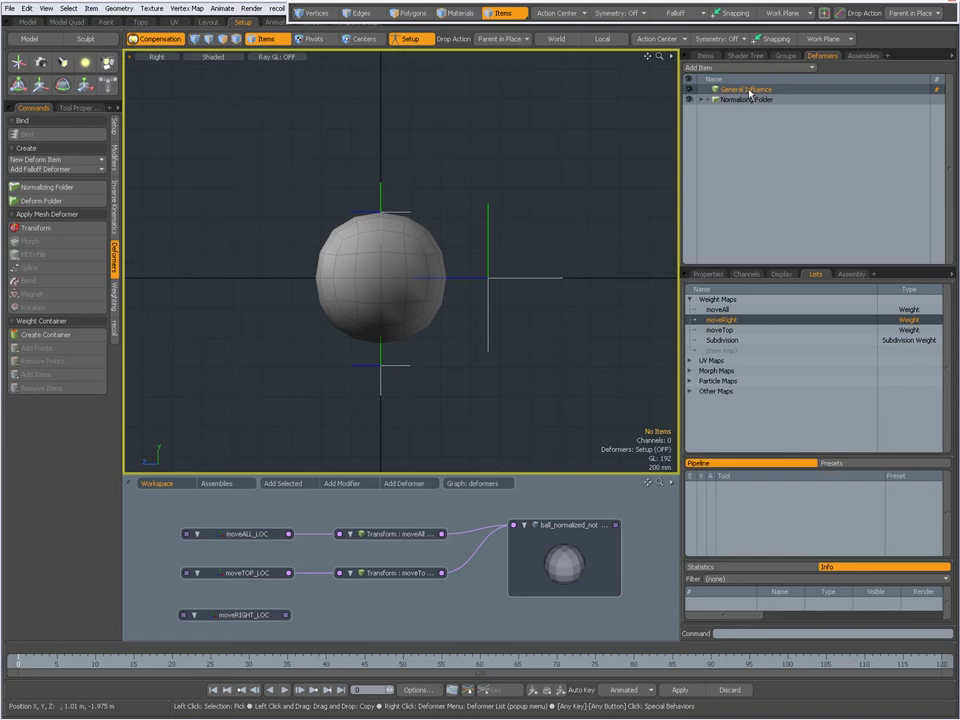
left_click_drag(753, 92, 380, 627)
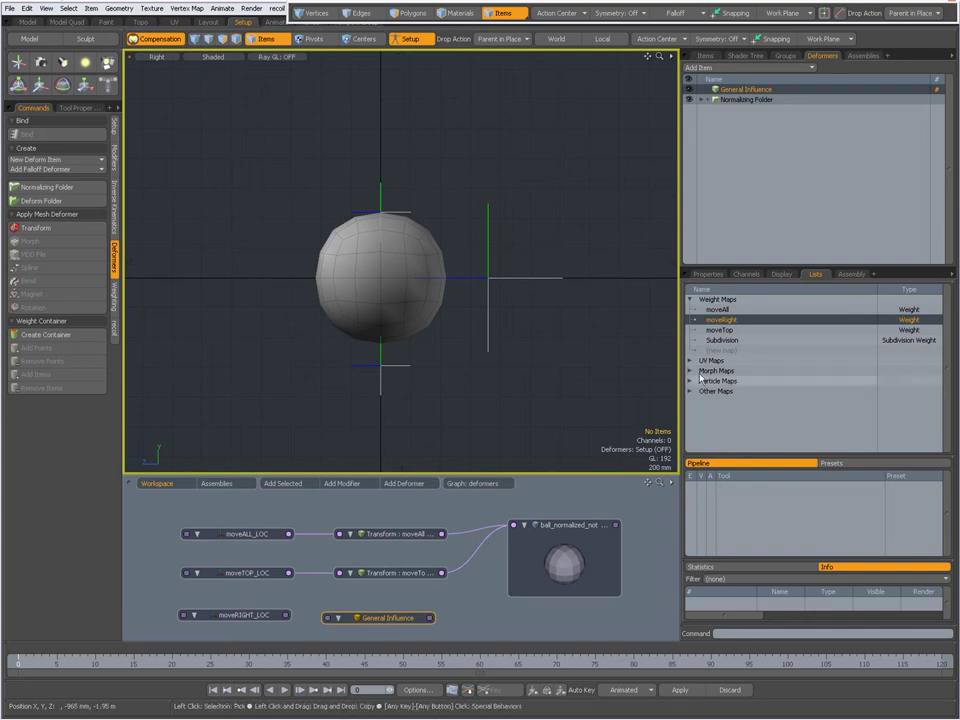
Align the General Influence node under the other deformer nodes and connect moveRIGHT_LOC to its input
left_click(707, 273)
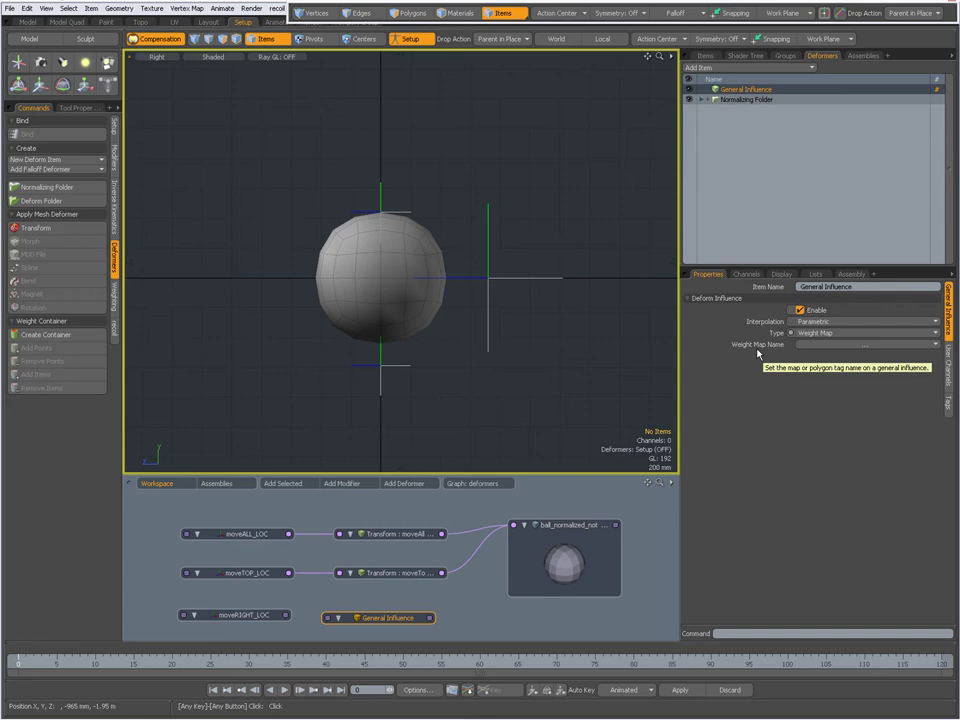
left_click(813, 345)
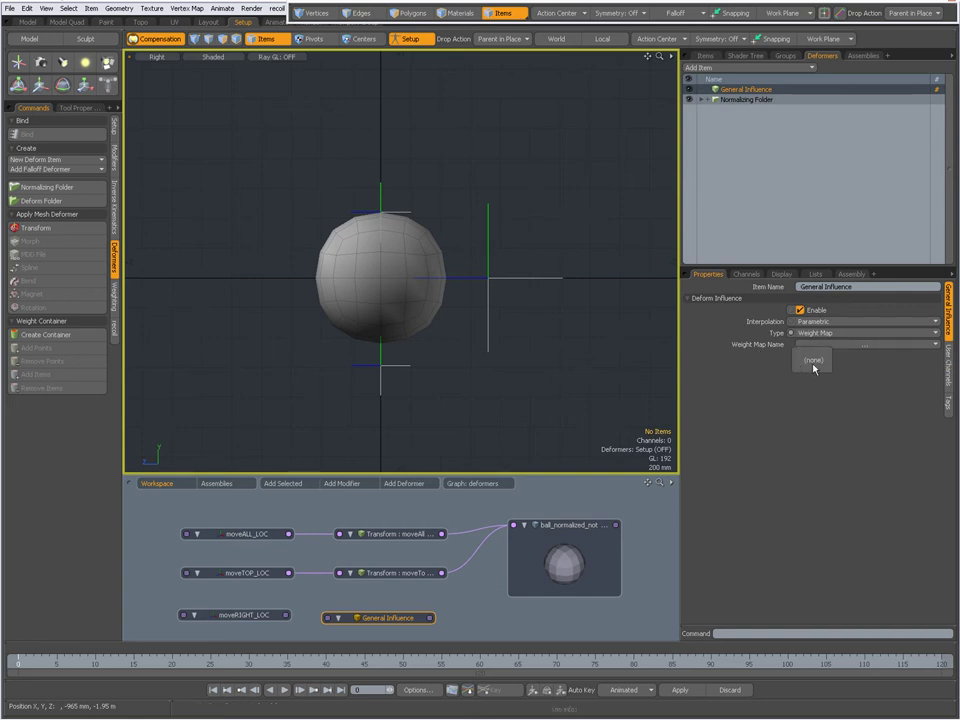
left_click_drag(387, 621, 398, 616)
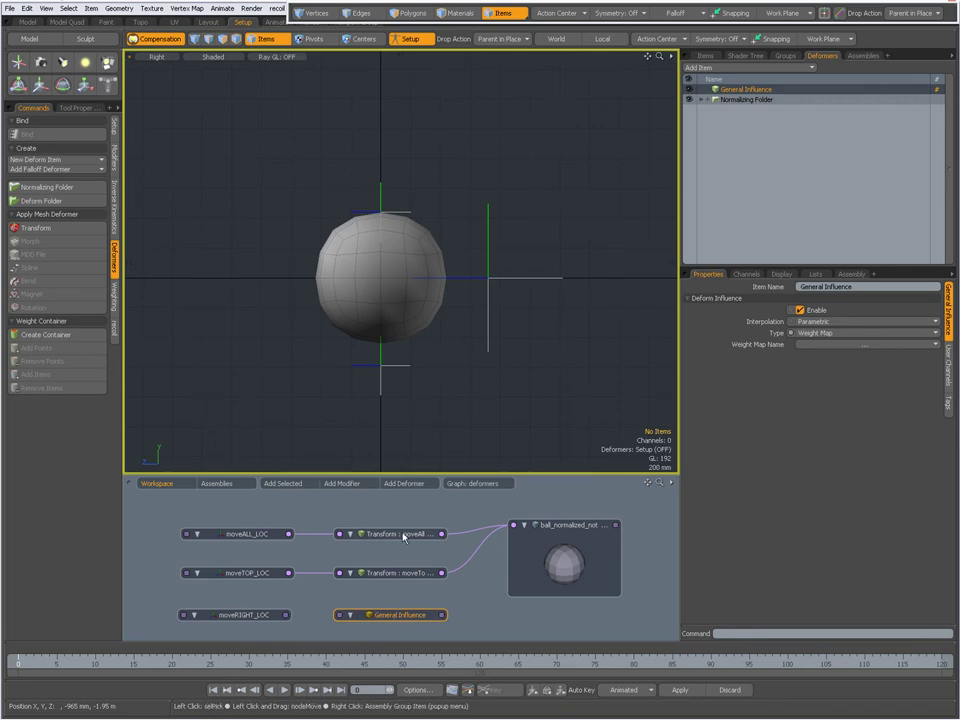
left_click_drag(285, 617, 338, 616)
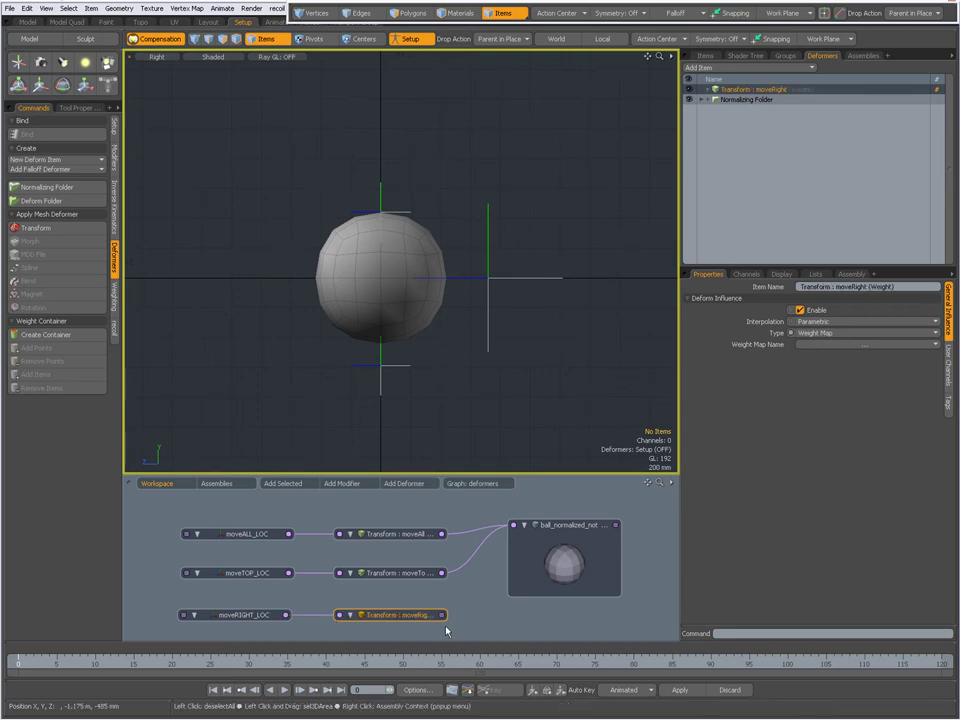
left_click_drag(151, 600, 466, 638)
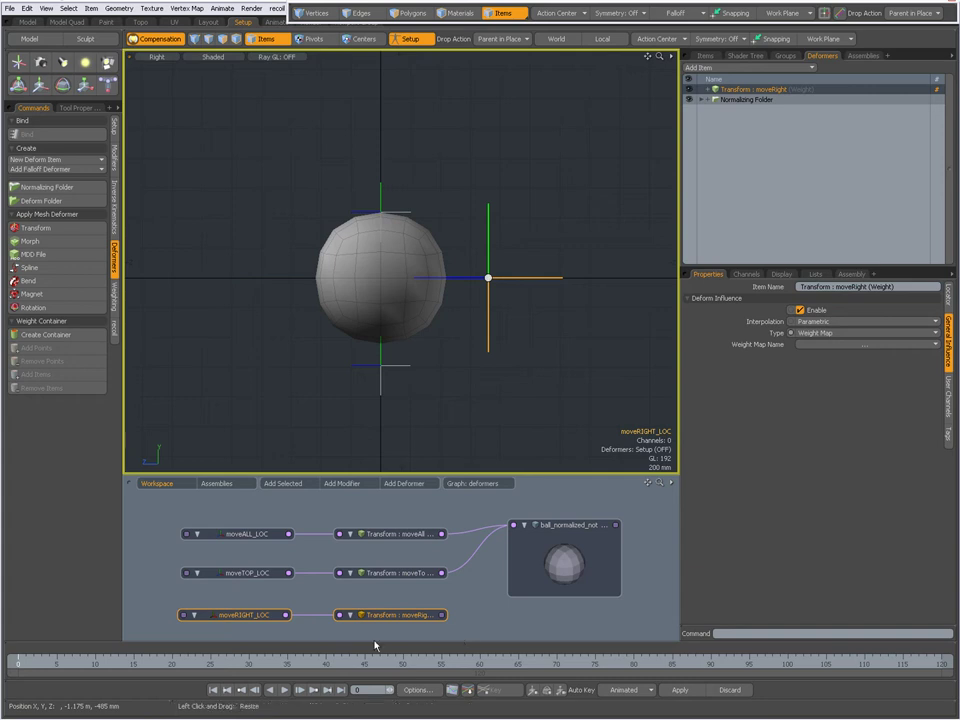
left_click(240, 616)
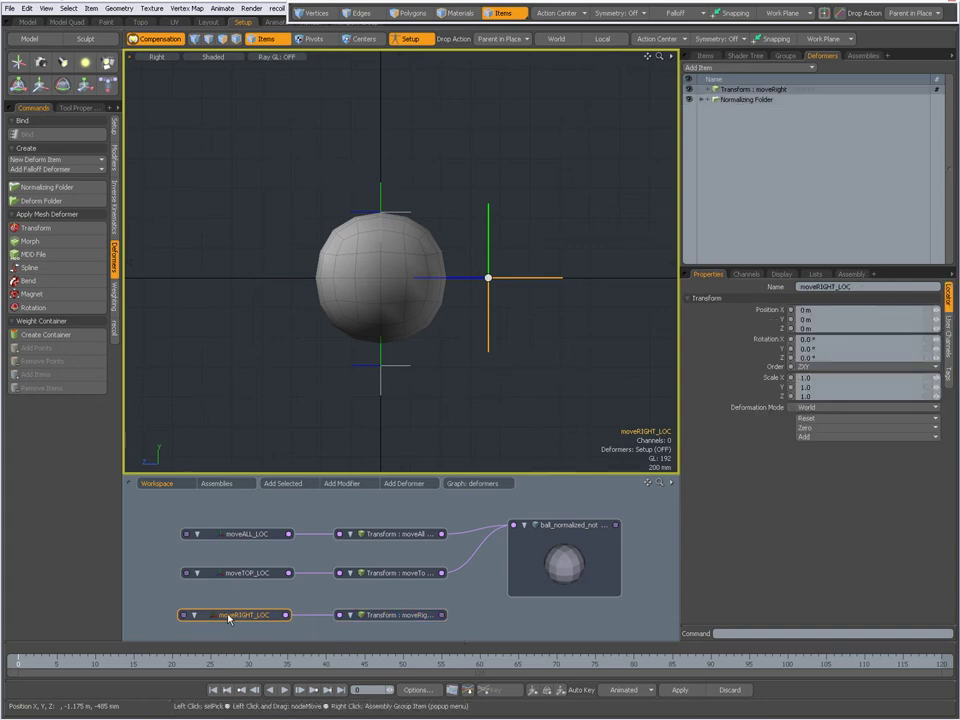
left_click(394, 618)
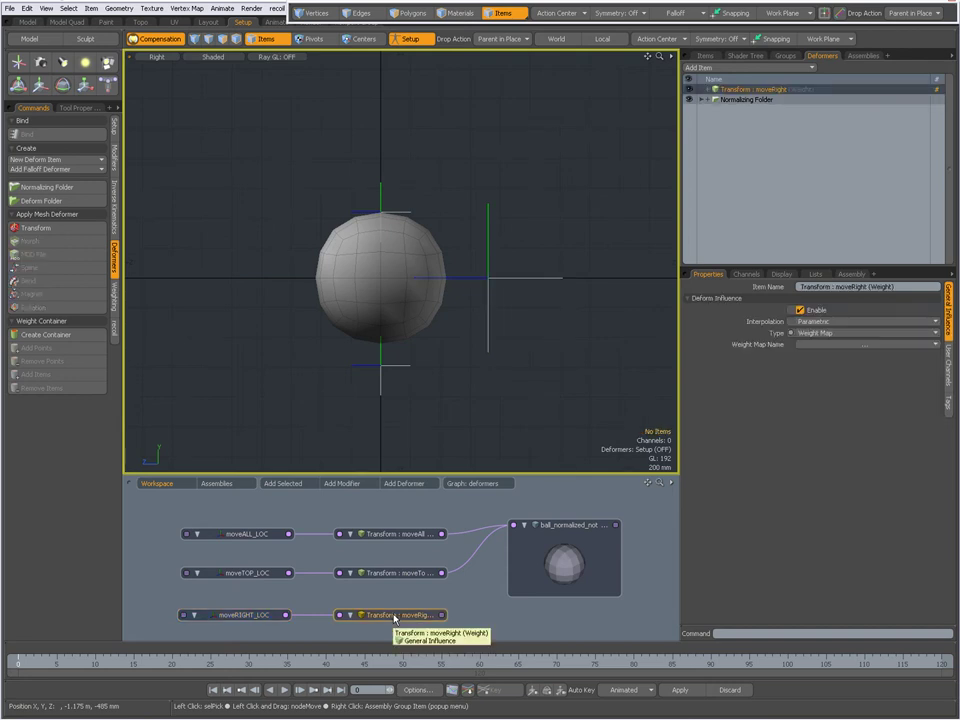
left_click(828, 345)
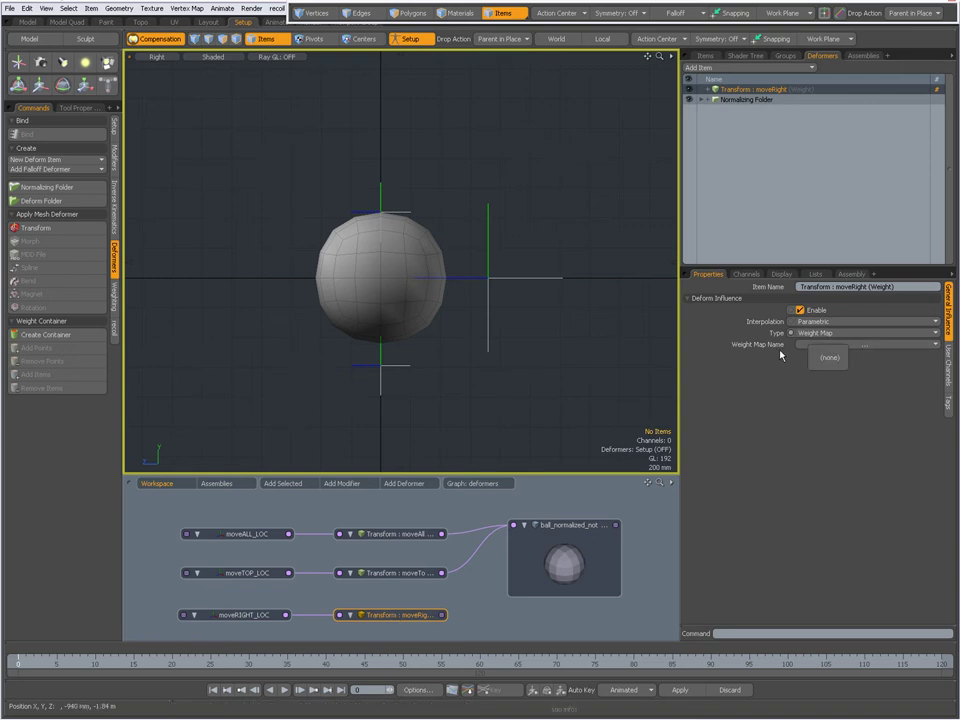
left_click(757, 400)
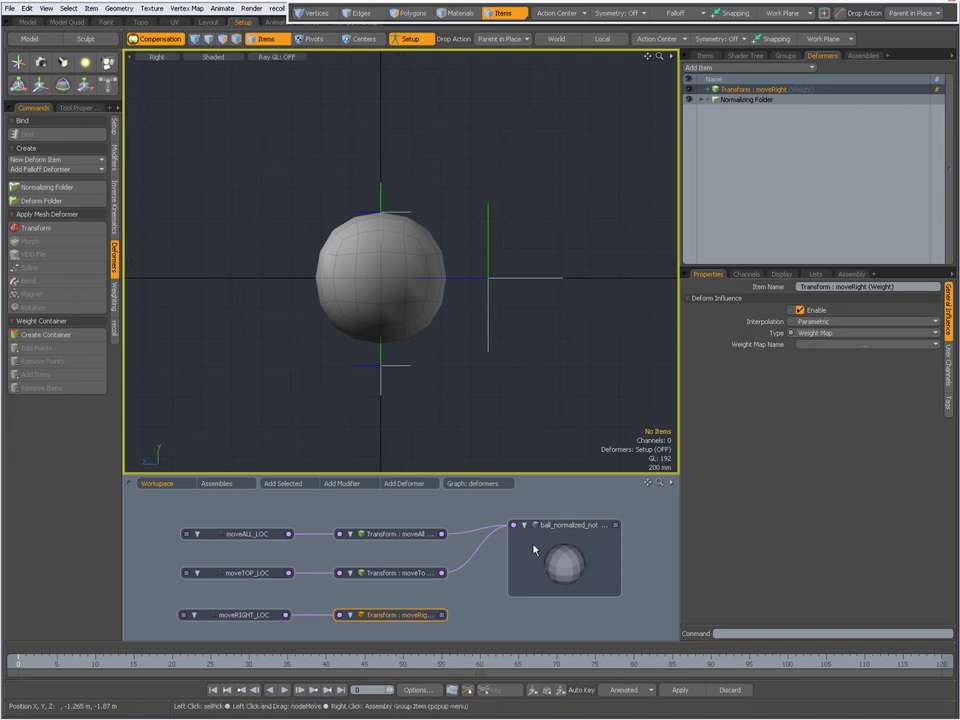
Connect the moveRight transform deformer to the ball mesh node and assign it the moveRight weight map
left_click_drag(442, 615, 515, 528)
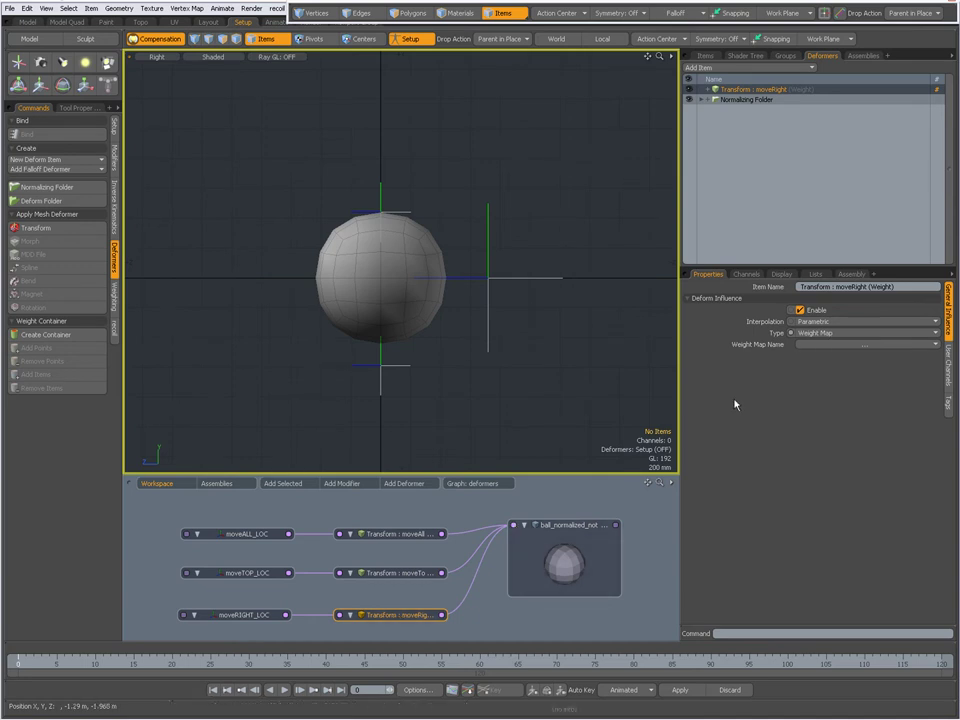
left_click(250, 615)
left_click(386, 616)
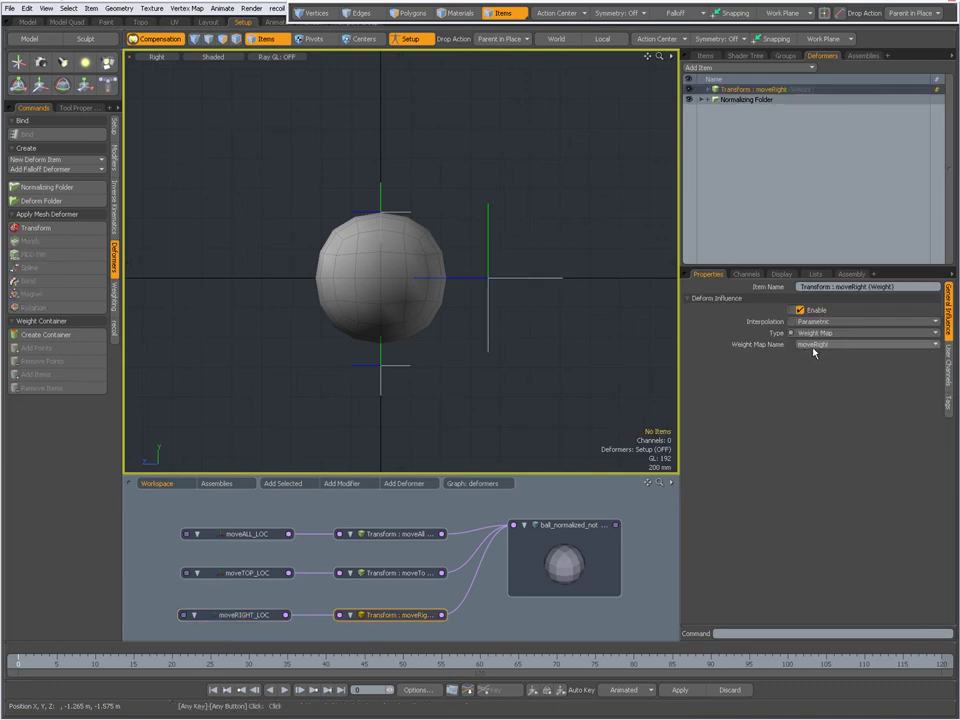
left_click(838, 346)
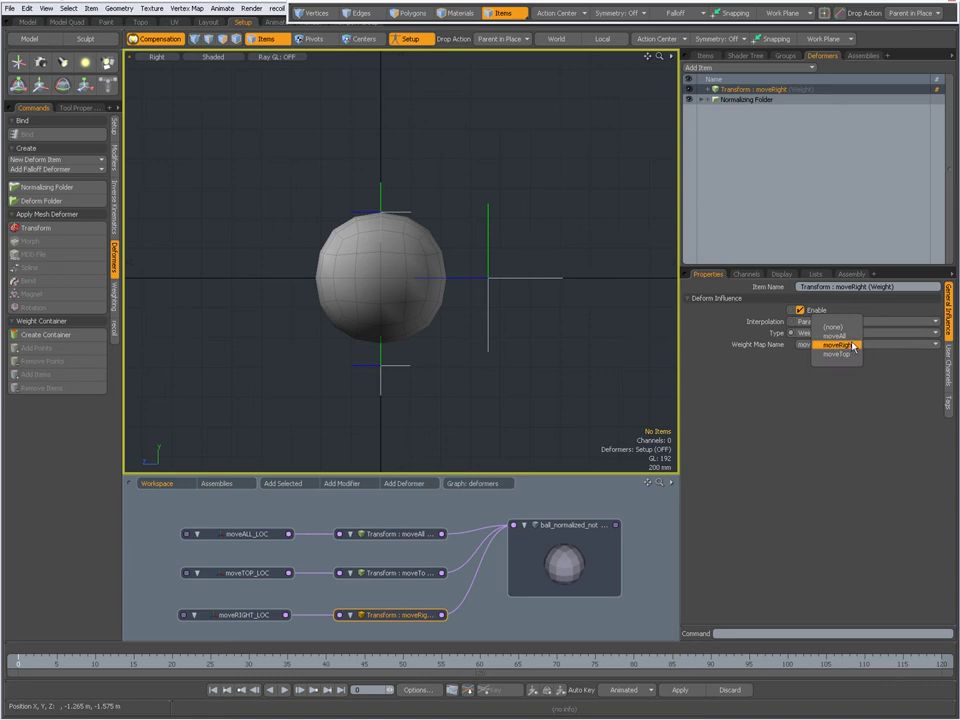
left_click(817, 347)
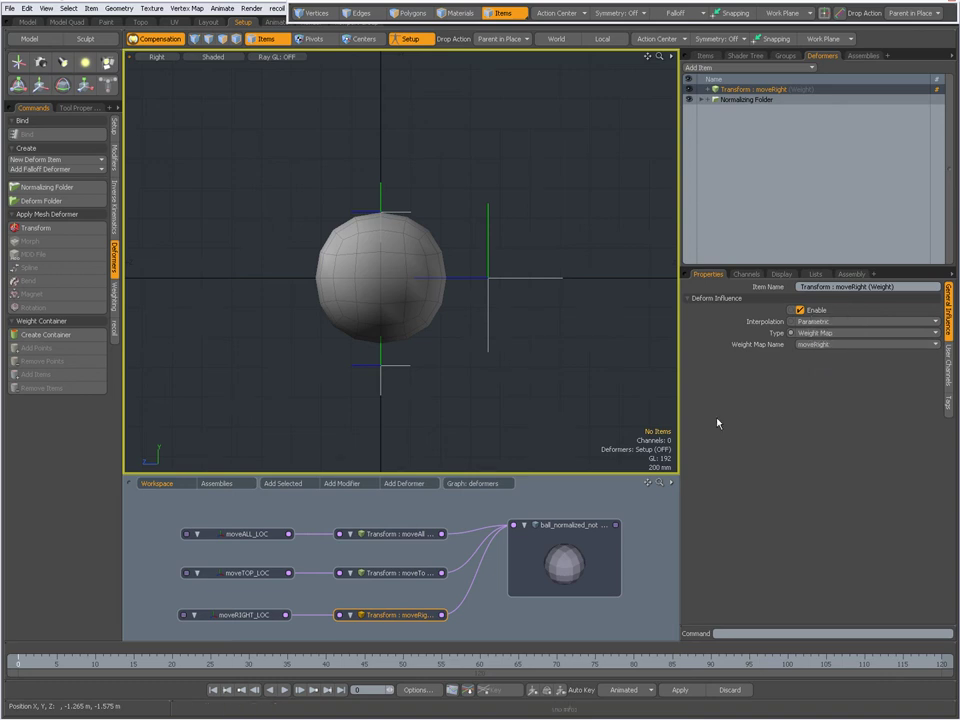
left_click(496, 572)
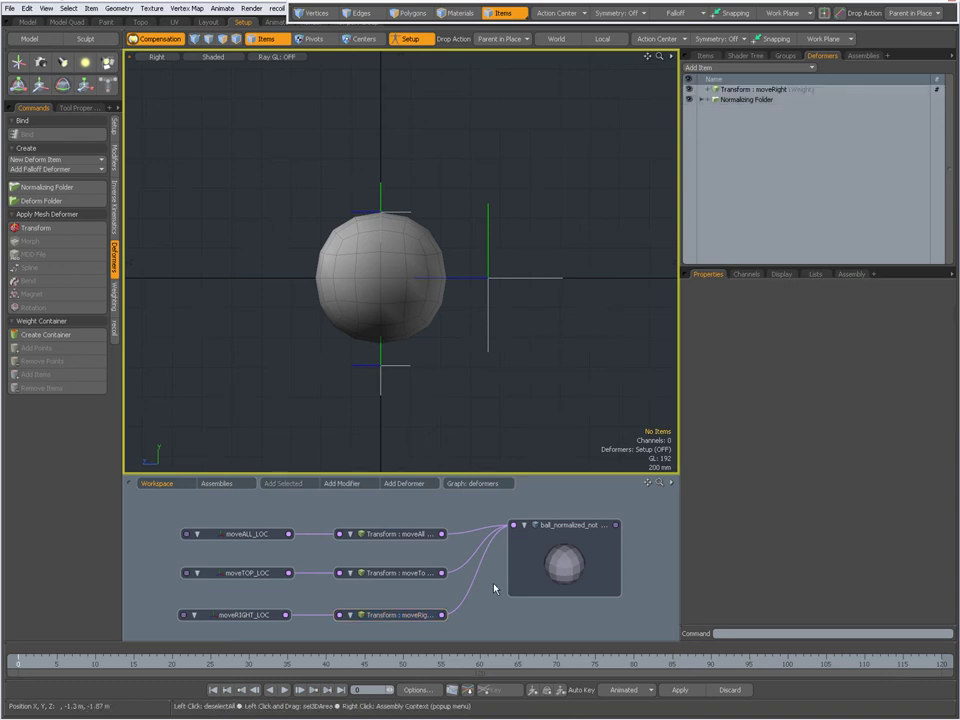
Leave Setup mode and, in the Perspective view, set moveRIGHT_LOC's display size to 0.4
left_click(411, 40)
key("ctrl+space")
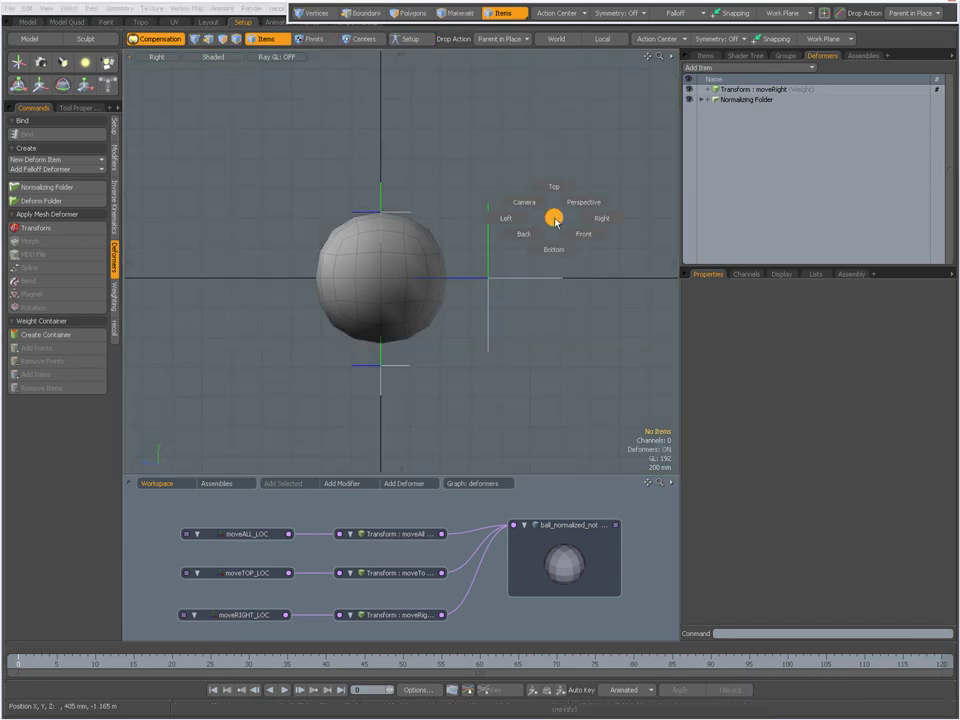
left_click(571, 203)
left_click(470, 277)
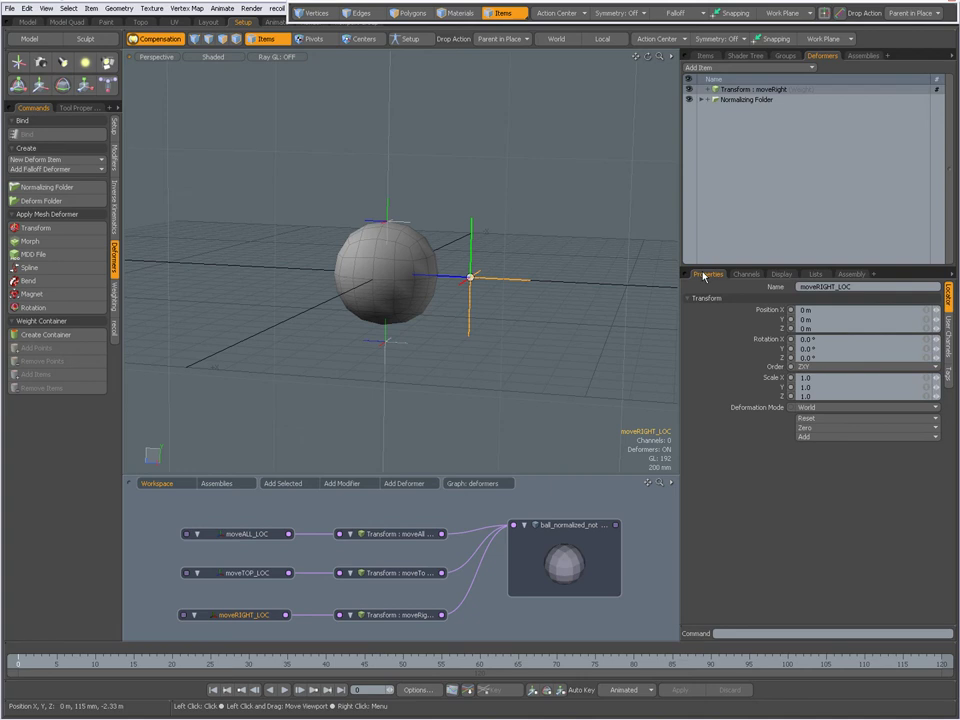
left_click(780, 274)
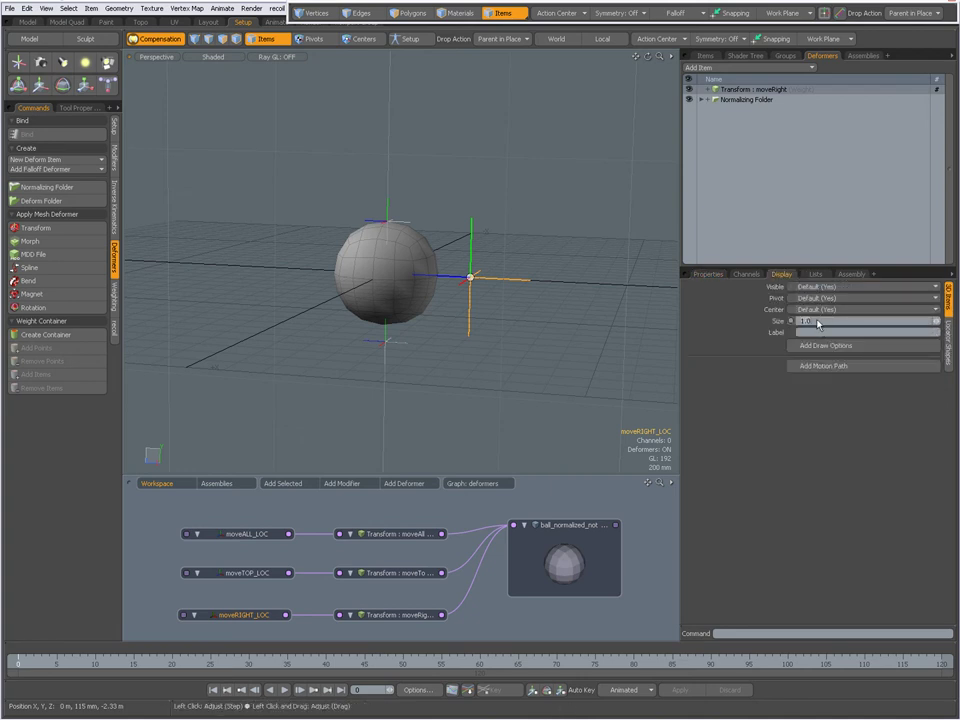
left_click_drag(818, 323, 800, 323)
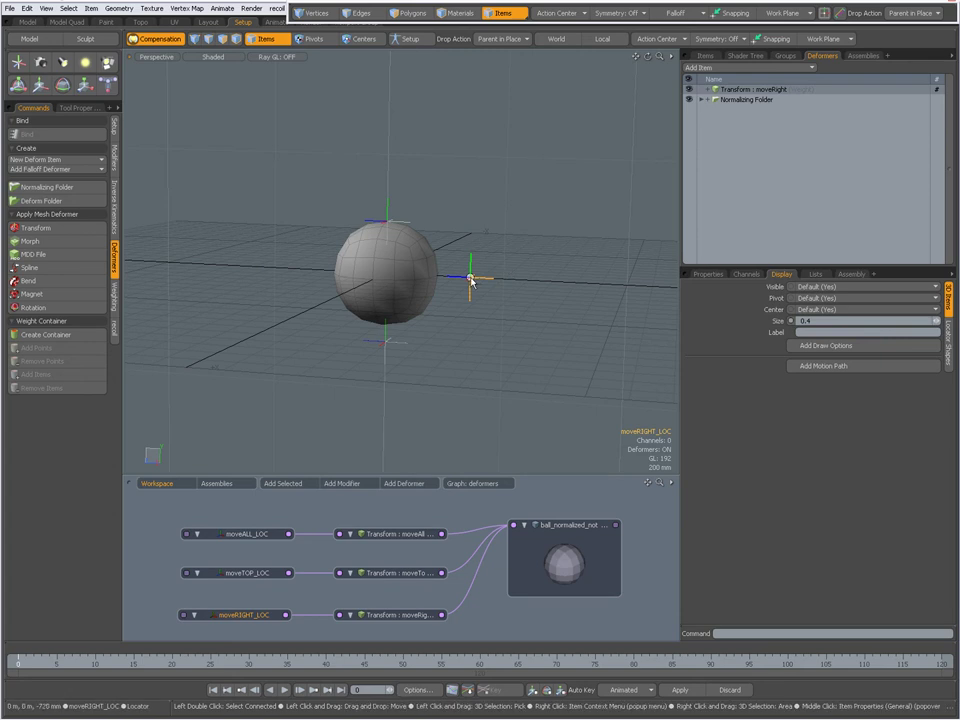
Try transforming moveRIGHT_LOC to test its effect on the ball, and undo the test transforms
key("y")
left_click_drag(514, 317, 510, 321)
key("space")
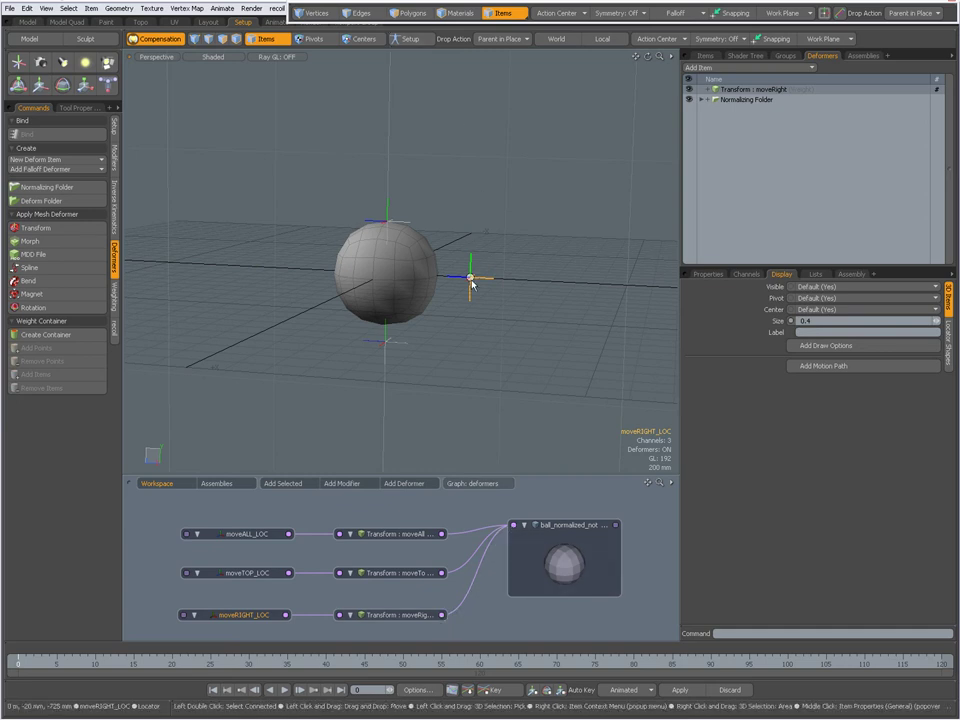
left_click_drag(165, 594, 481, 651)
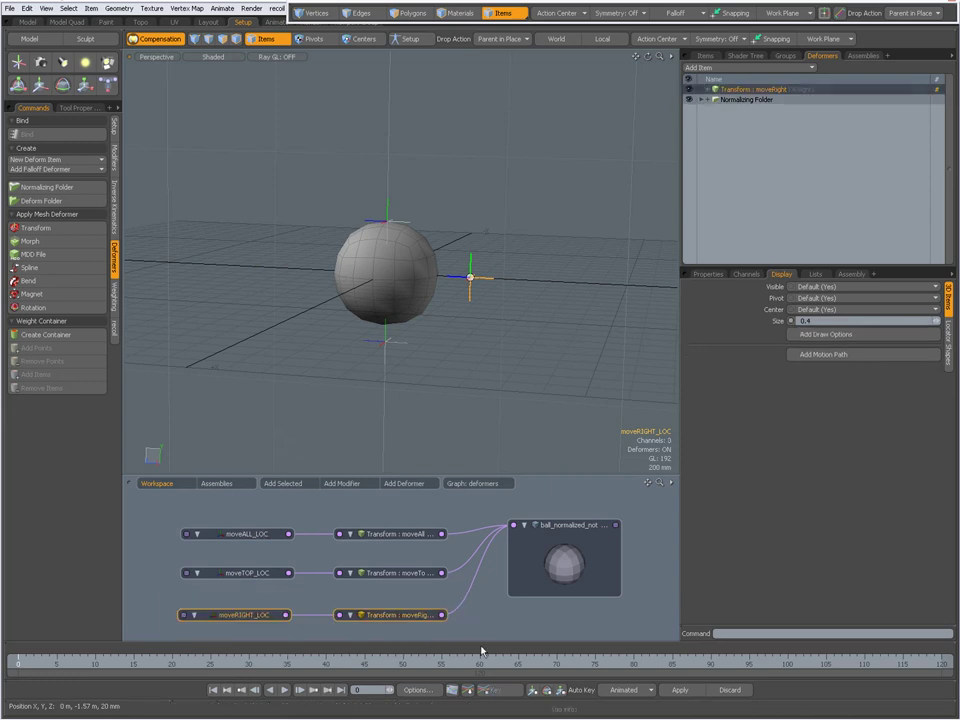
left_click(232, 614)
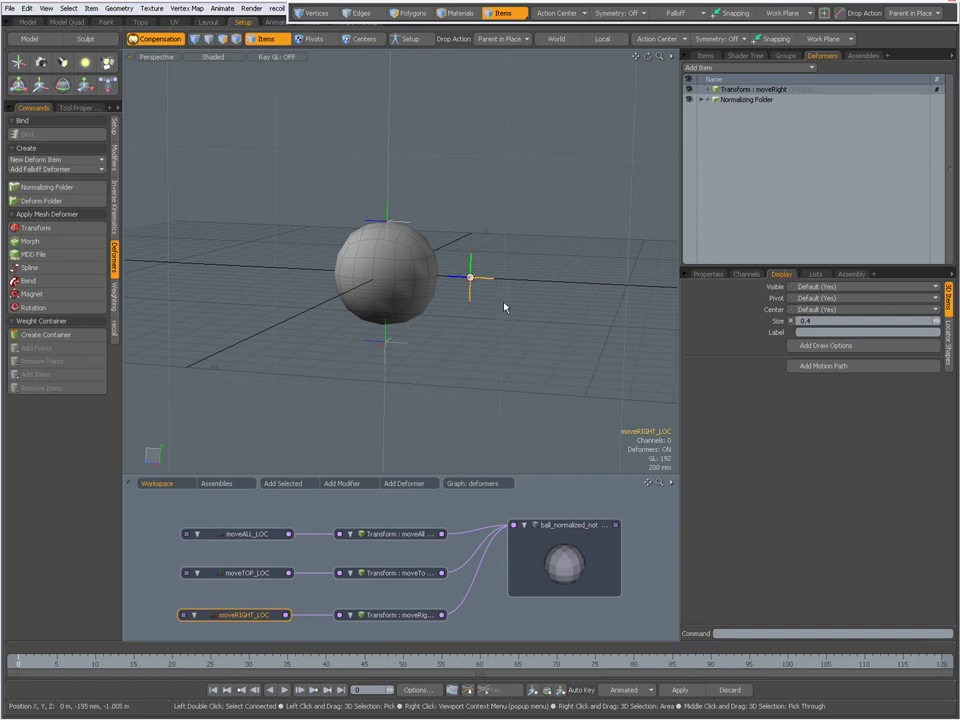
key("y")
left_click_drag(495, 330, 469, 314)
key("ctrl+z")
key("ctrl+z")
Switch to DEFORMATION_MODE.txt in Notepad and compare the normalization and parenting combinations, then return to modo
key("alt+Tab")
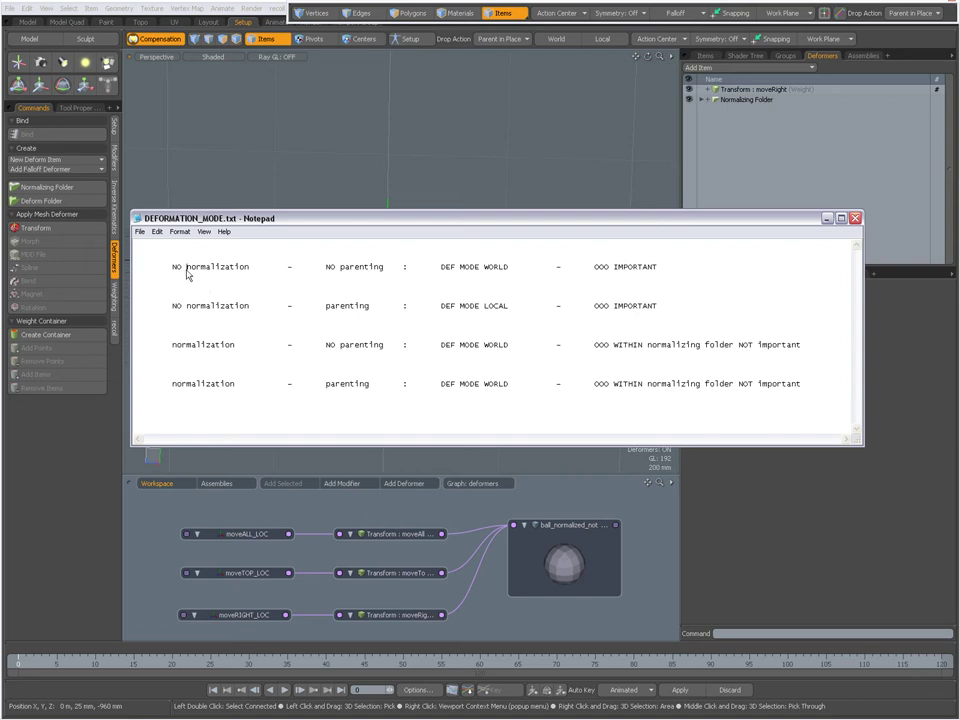
left_click_drag(186, 268, 248, 271)
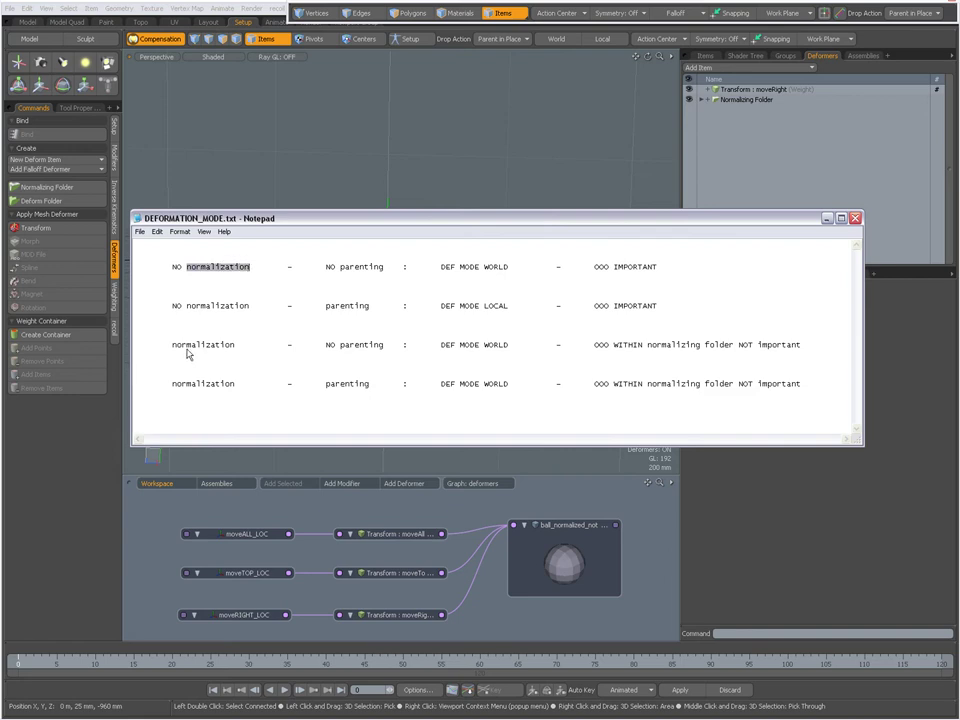
left_click_drag(177, 345, 240, 346)
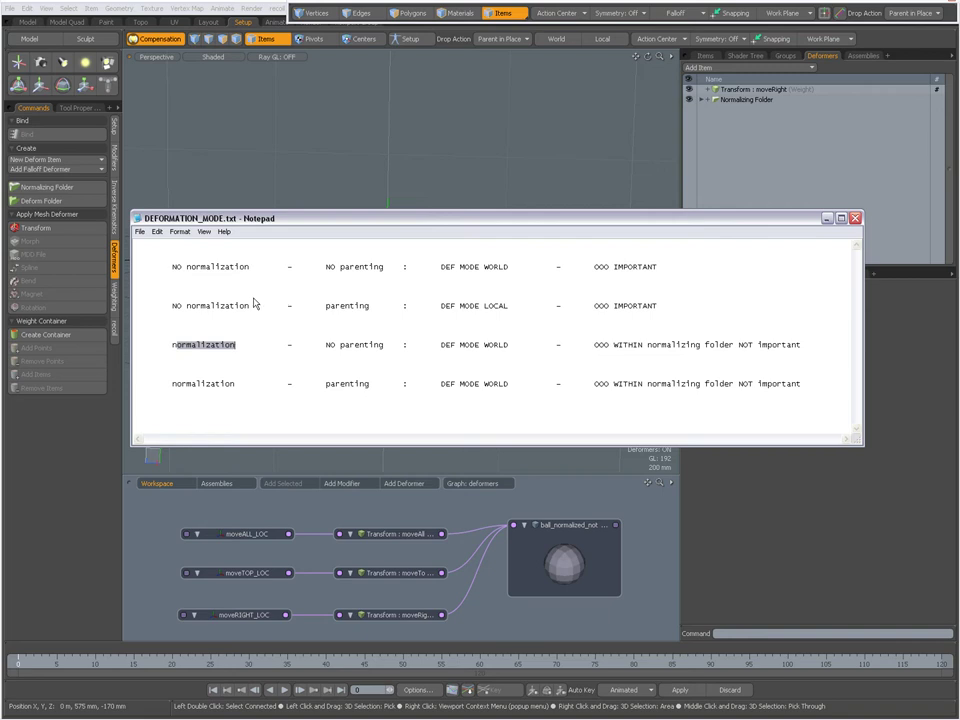
left_click(174, 308)
left_click_drag(174, 310, 368, 312)
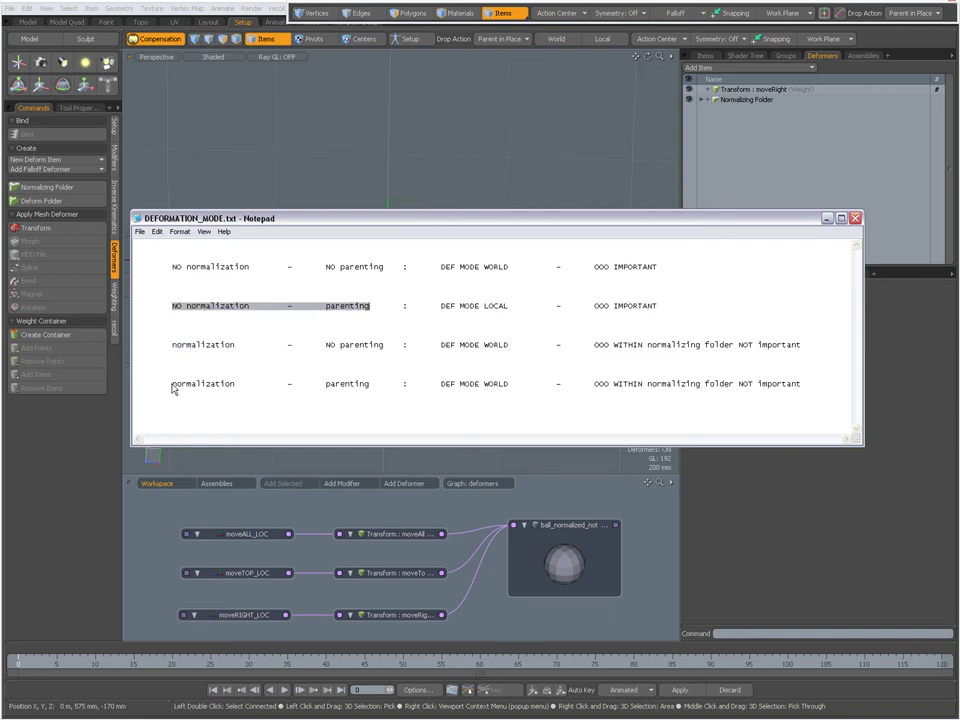
left_click_drag(172, 389, 372, 390)
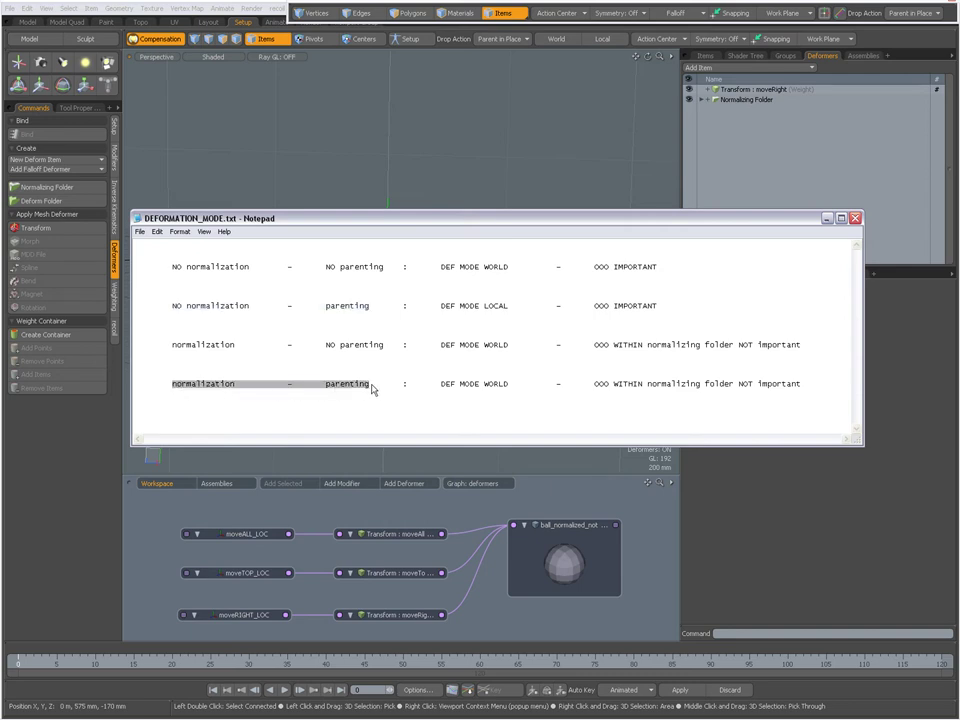
left_click(469, 154)
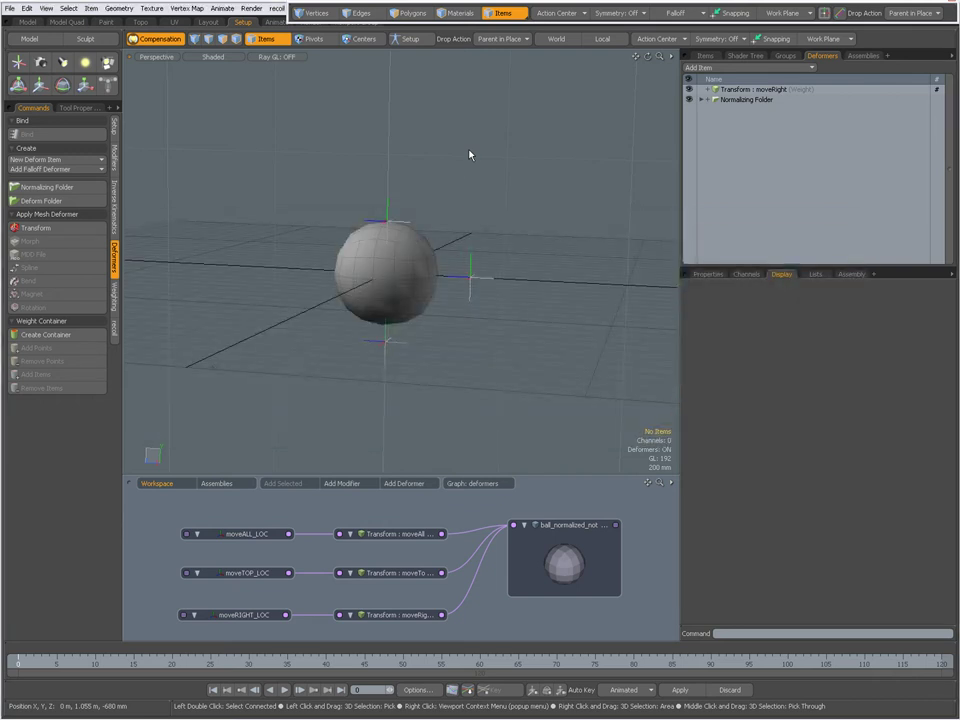
Move moveRIGHT_LOC about 235 mm in Y and -725 mm in Z, and move moveTOP_LOC up and away from the ball
left_click_drag(456, 169, 441, 214, "alt")
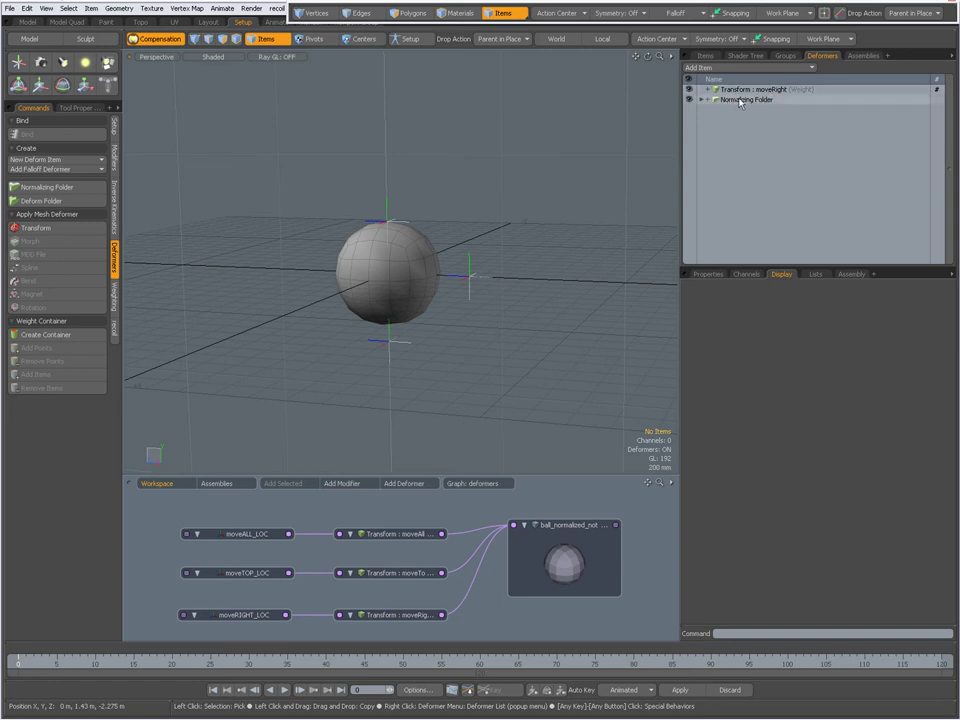
left_click(470, 279)
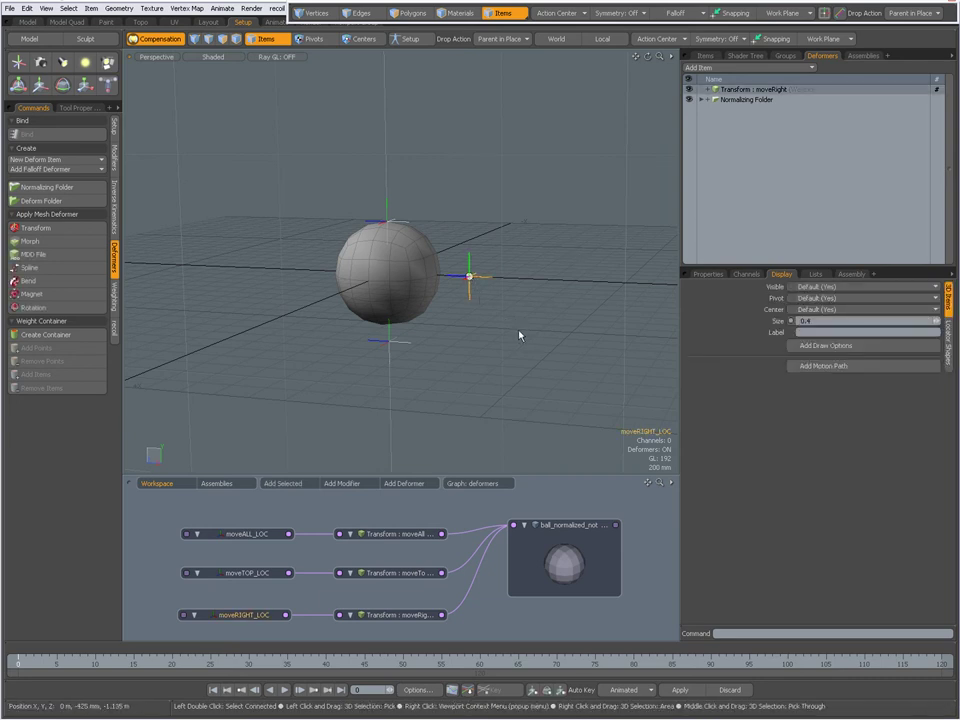
key("w")
left_click_drag(514, 323, 325, 100)
left_click(387, 220)
key("w")
key("space")
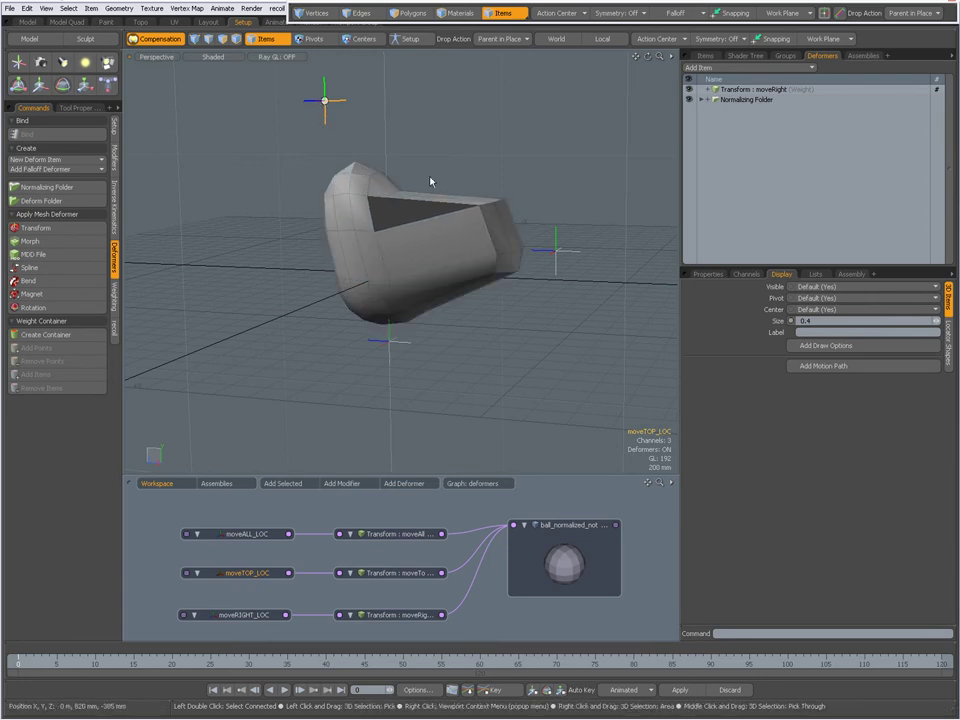
Try a further transform on moveTOP_LOC and undo it
key("y")
left_click_drag(430, 181, 340, 135)
key("ctrl+z")
Rotate moveALL_LOC to test how the ball deforms when the parent of the other locators turns
left_click(387, 340)
key("e")
left_click_drag(392, 339, 430, 312)
left_click_drag(527, 274, 456, 324)
left_click_drag(403, 354, 448, 294)
Switch to the Notepad notes, review the row for parenting without normalization, and return to modo
key("alt+Tab")
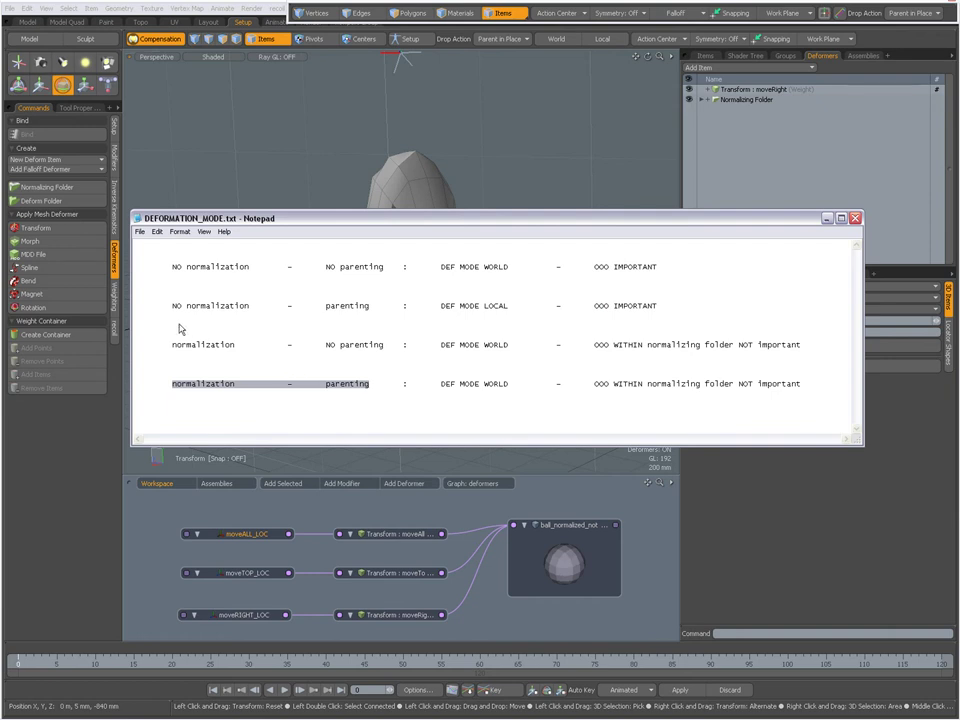
left_click_drag(172, 308, 657, 315)
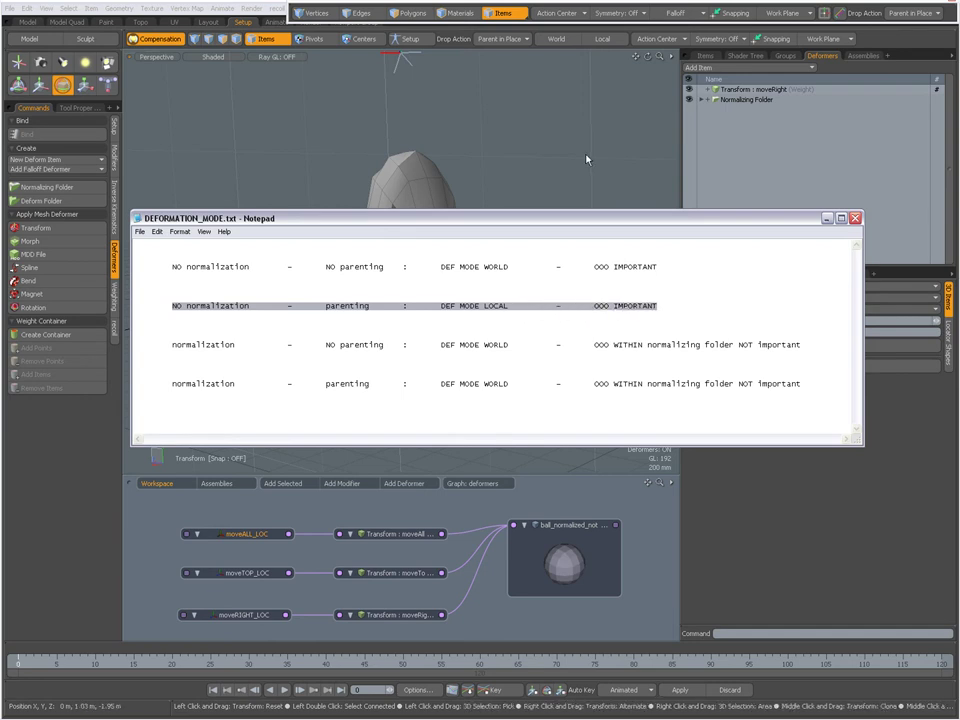
key("alt+Tab")
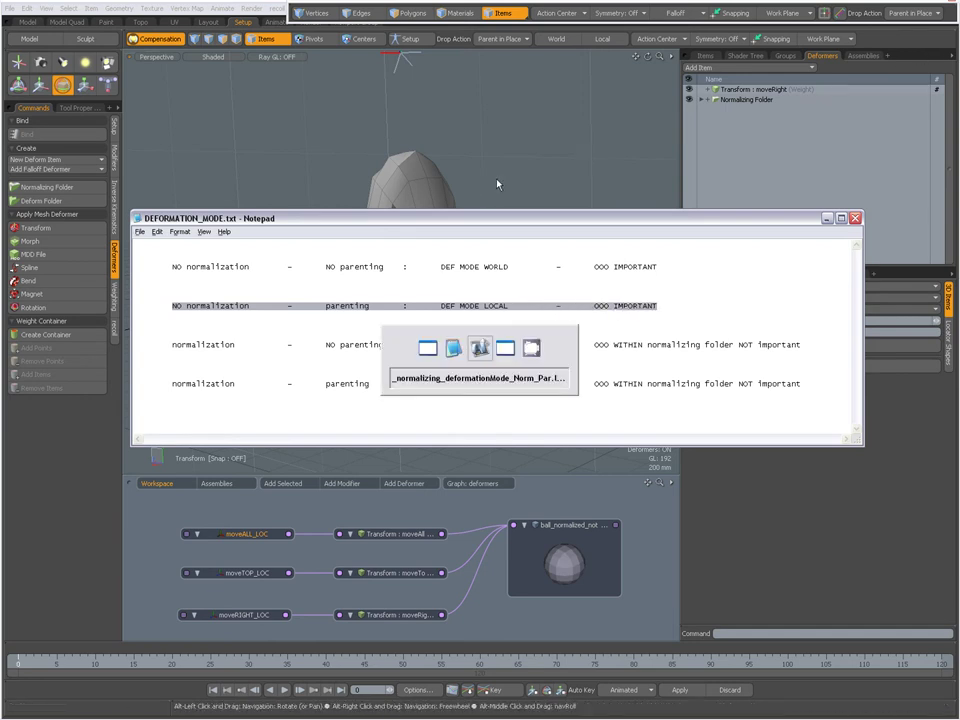
Set the deformation mode of moveRIGHT_LOC to Local
left_click(225, 615)
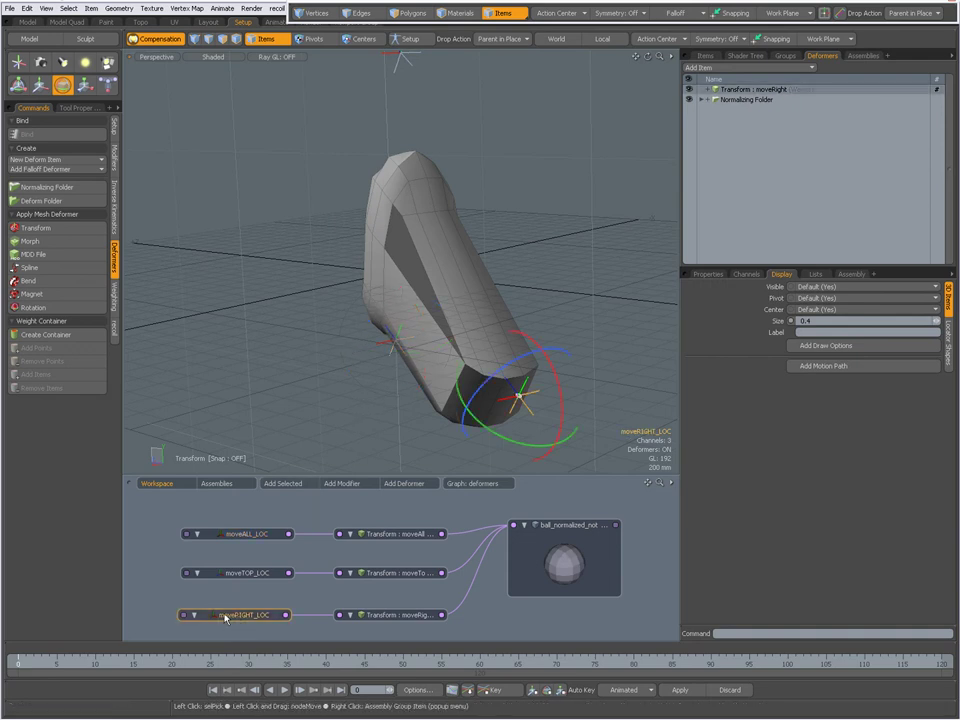
left_click(708, 273)
left_click(812, 408)
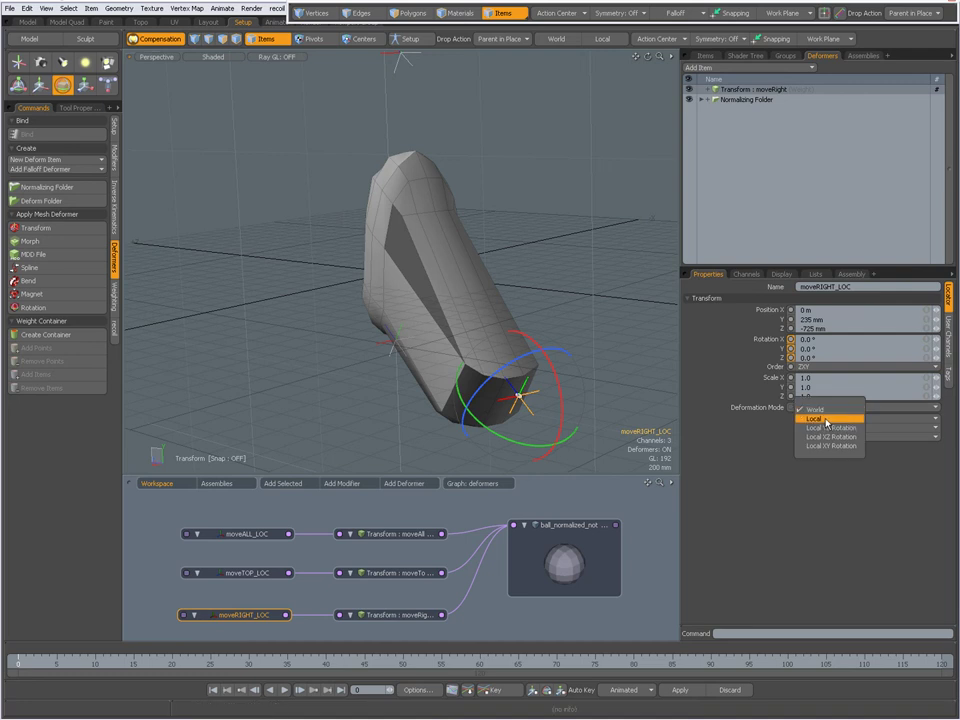
left_click(826, 420)
left_click_drag(534, 251, 375, 343, "alt")
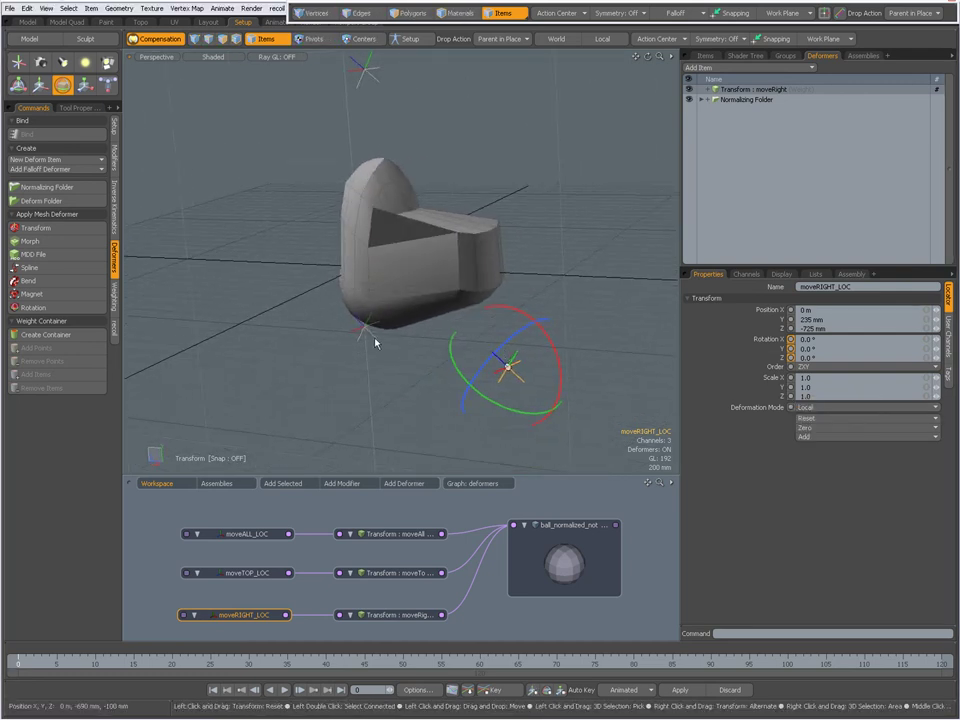
Rotate moveALL_LOC to about -13.5° in X and 21.3° in Y to test the ball's deformation with the Local mode
left_click(365, 328)
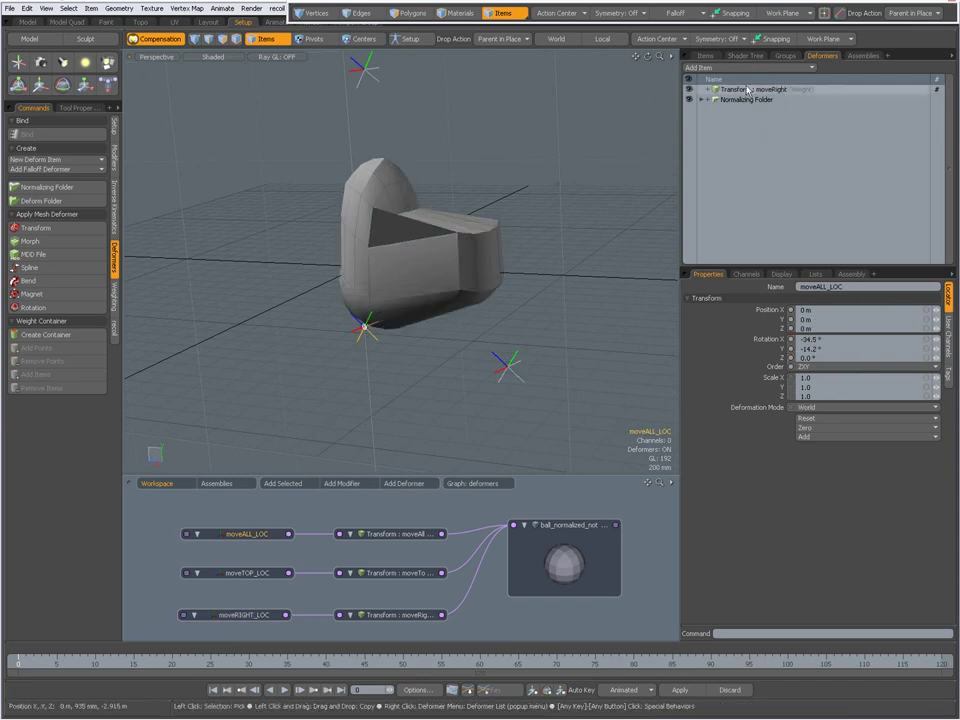
key("e")
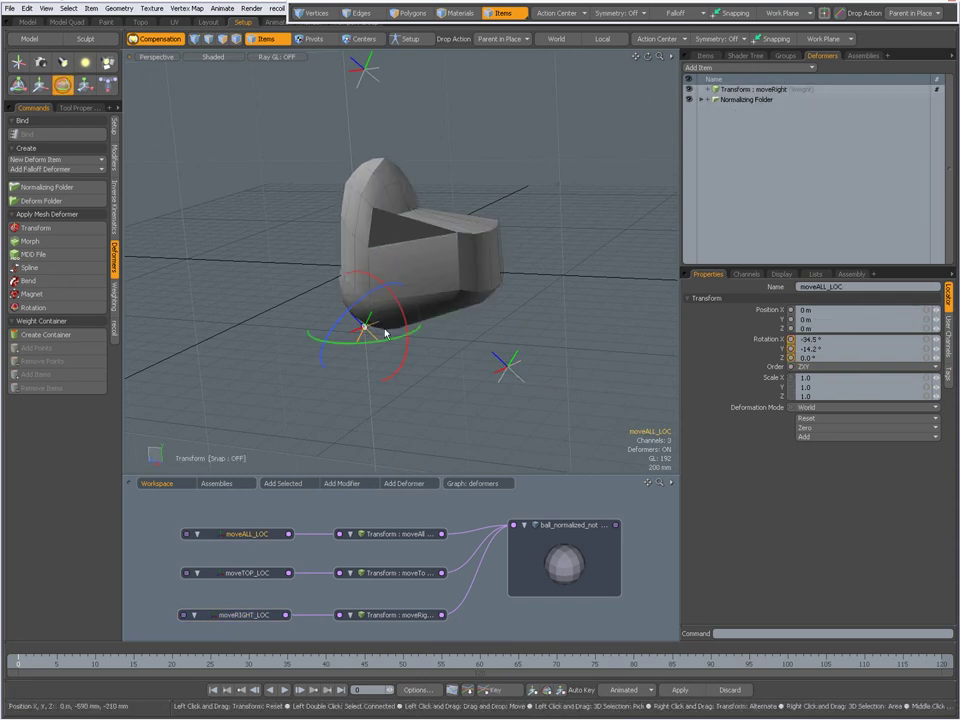
left_click_drag(403, 334, 397, 306)
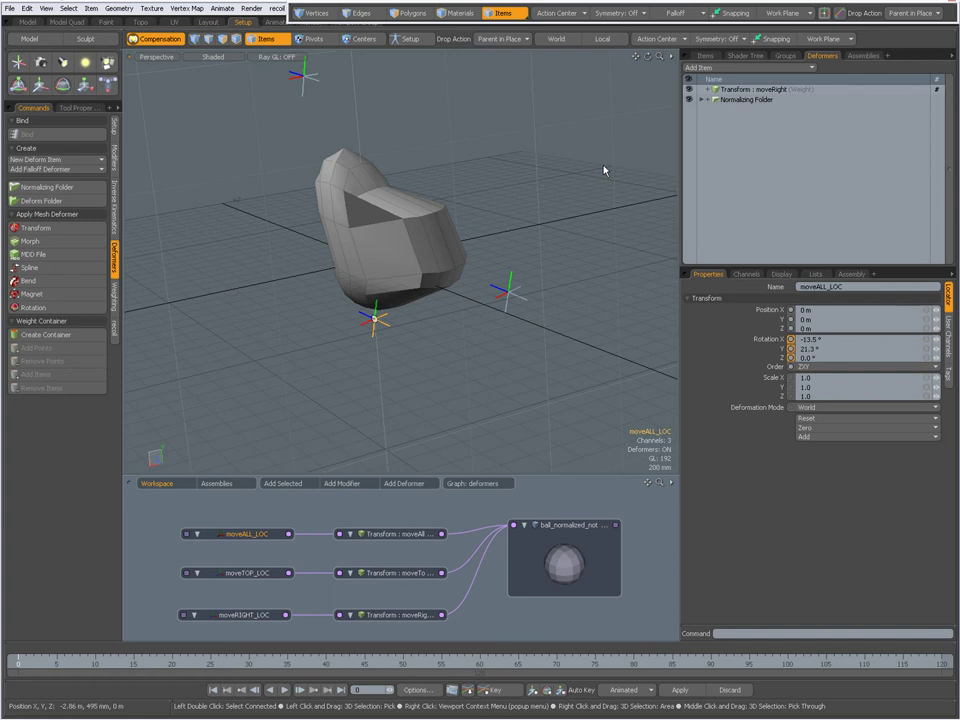
left_click_drag(598, 171, 622, 190, "alt")
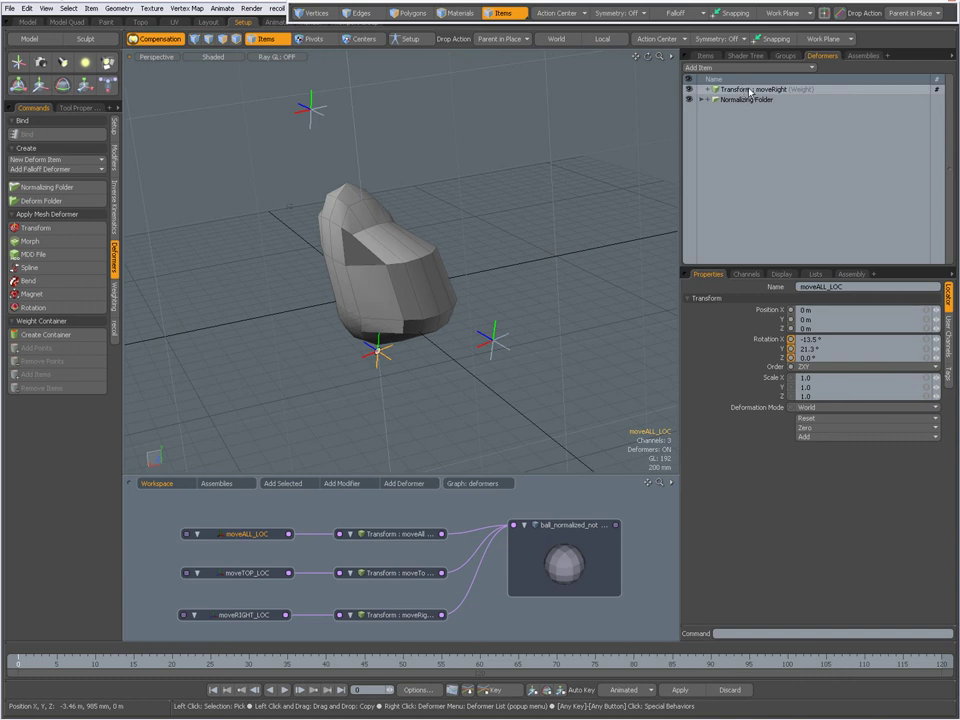
Reorder the moveRight transform deformer to sit below the Normalizing Folder, and check which deformers the folder contains
left_click_drag(750, 92, 745, 110)
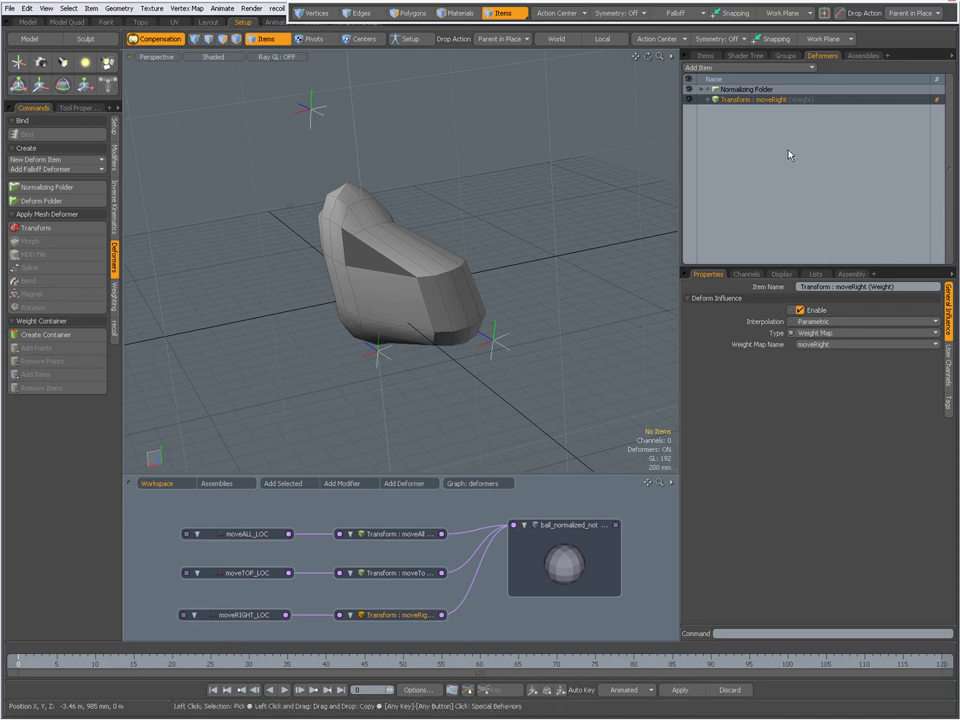
left_click(757, 103)
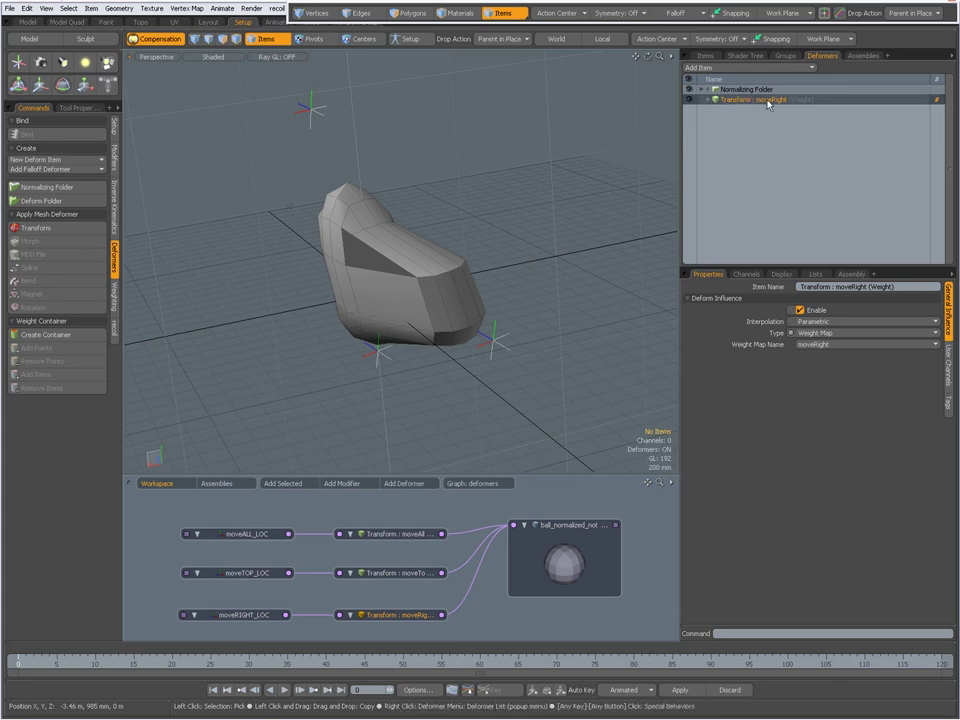
mouse_move(766, 102)
left_mouse_down()
mouse_move(722, 93)
mouse_move(758, 94)
left_mouse_up()
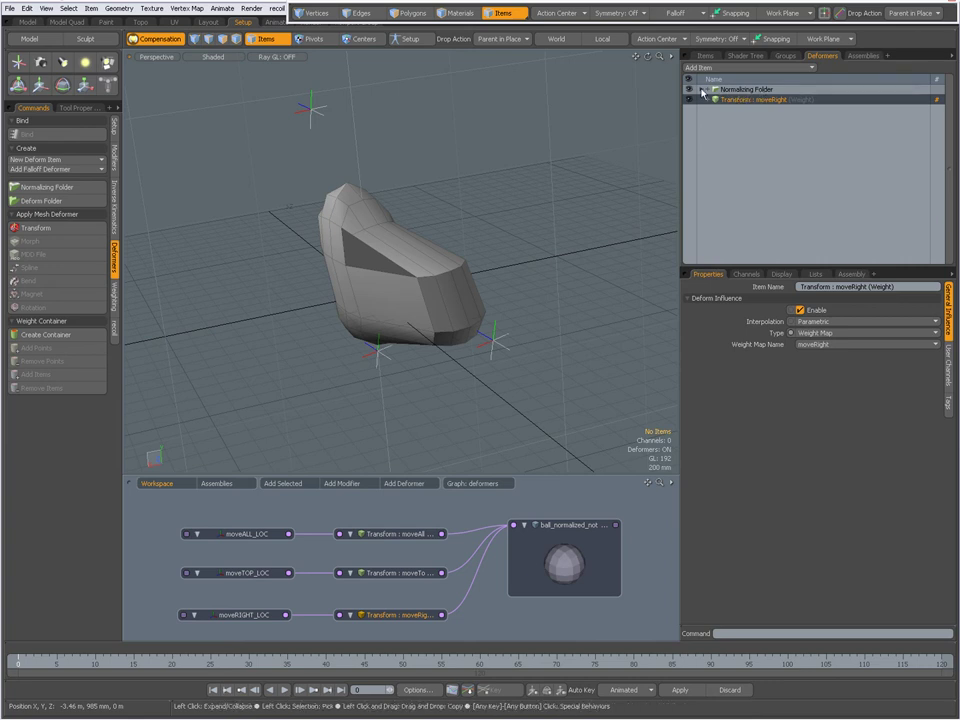
left_click(702, 91)
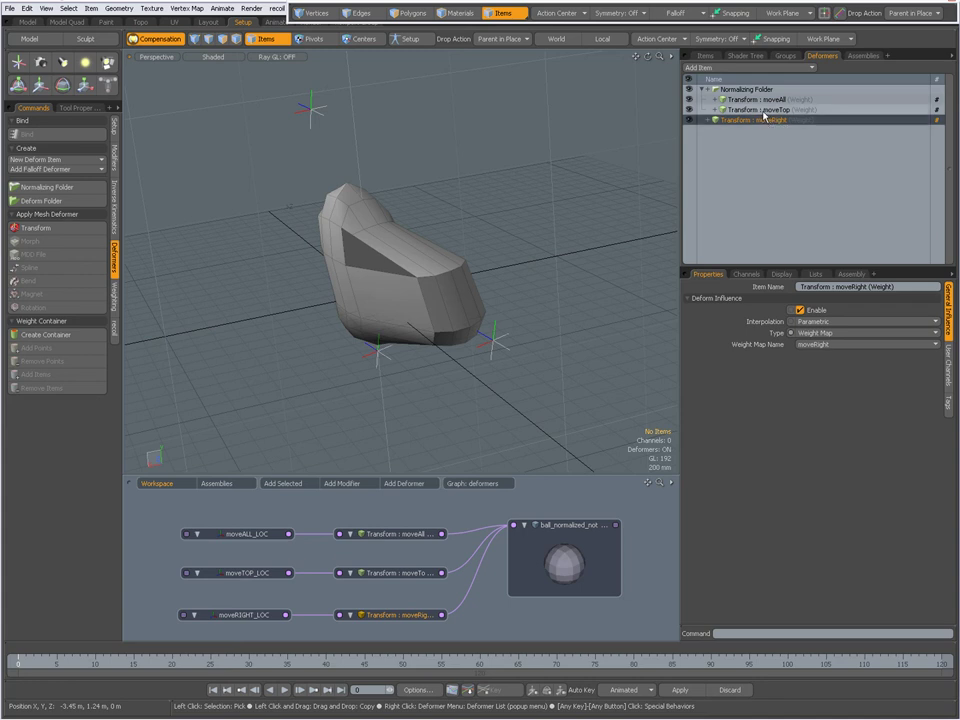
left_click(703, 90)
Rotate moveALL_LOC to about -30° in Z to test the new deformer order
left_click_drag(508, 246, 369, 337, "alt")
left_click(367, 360)
key("e")
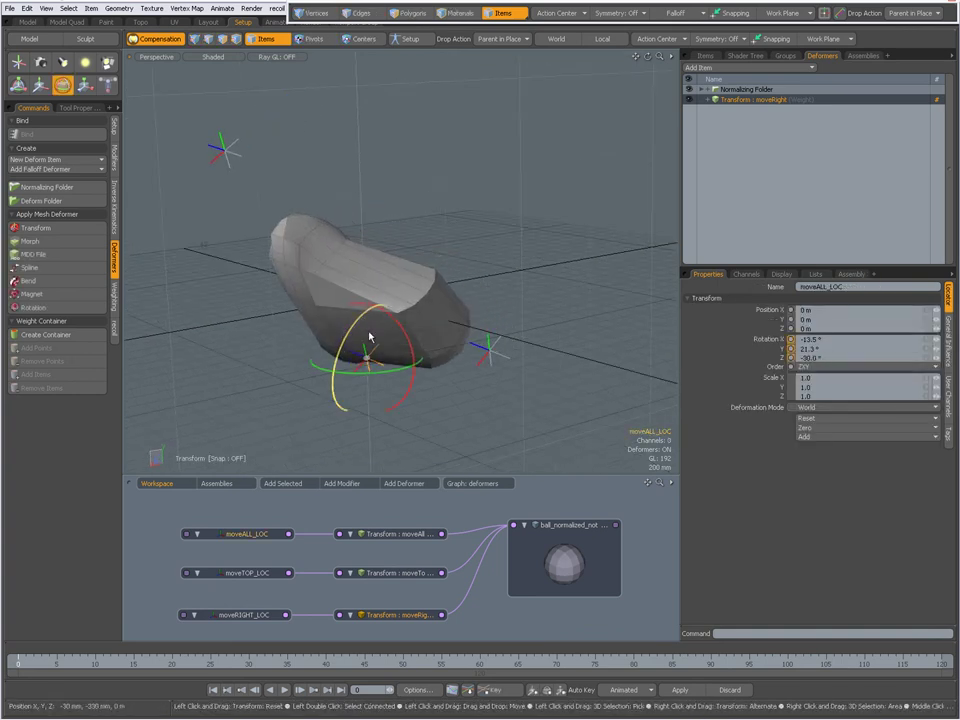
key("ctrl+z")
Rotate moveRIGHT_LOC to -35° in Y, scale it to 1.39, and move it to about -1.325 m in Z
left_click(447, 263)
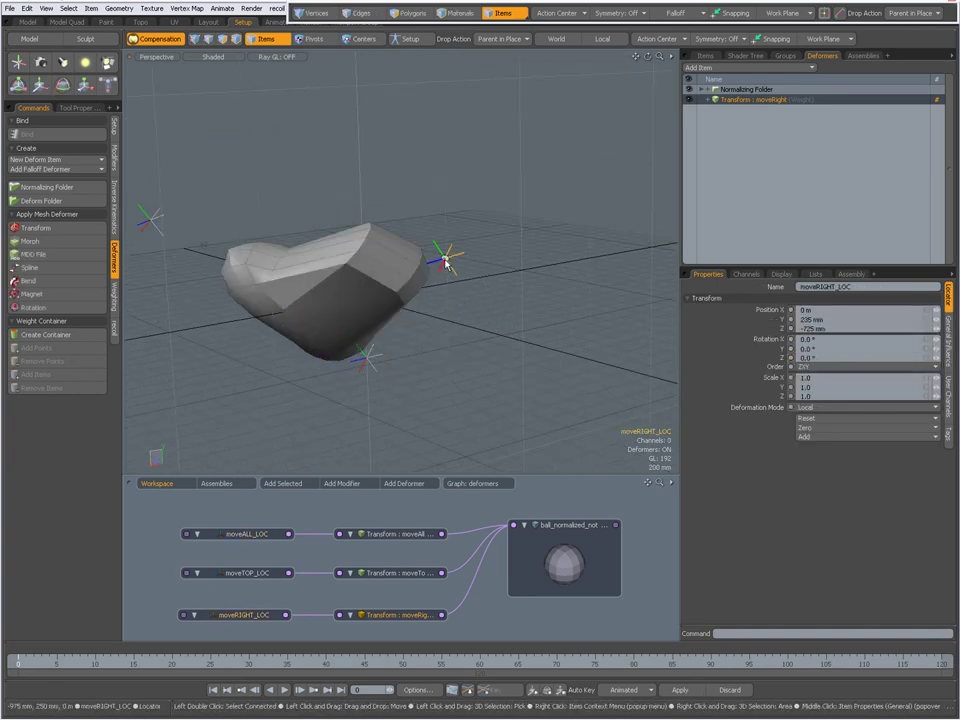
key("e")
left_click_drag(490, 267, 377, 265)
key("r")
key("w")
Move moveTOP_LOC to about 1.985 m in Y and 1.165 m in Z, and consult the Notepad deformation mode notes
left_click(248, 210)
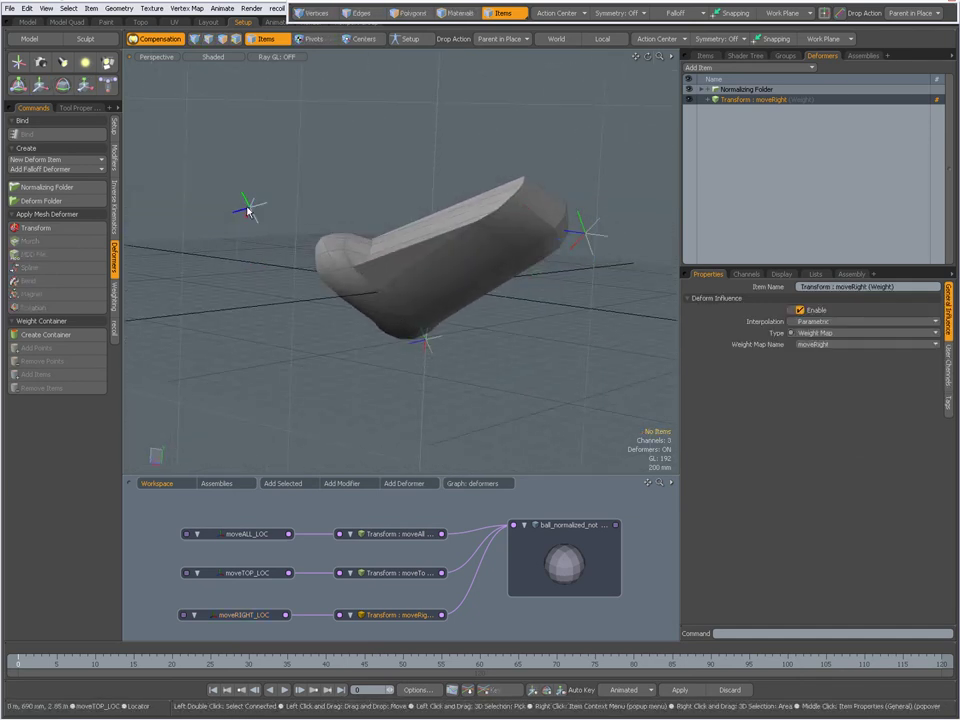
left_click_drag(248, 210, 205, 138)
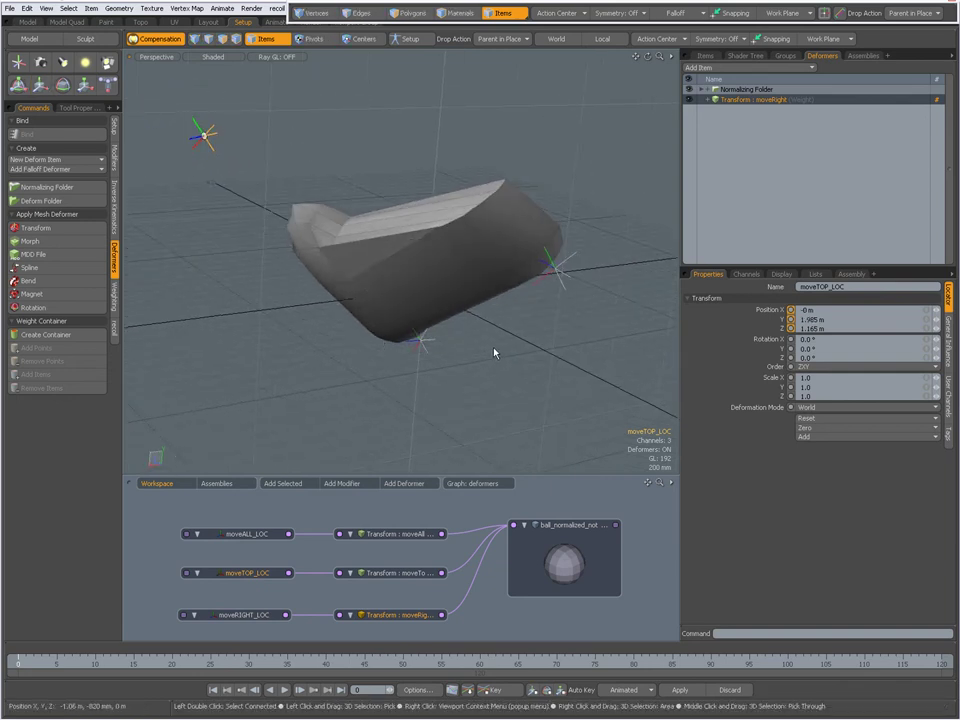
key("alt+Tab")
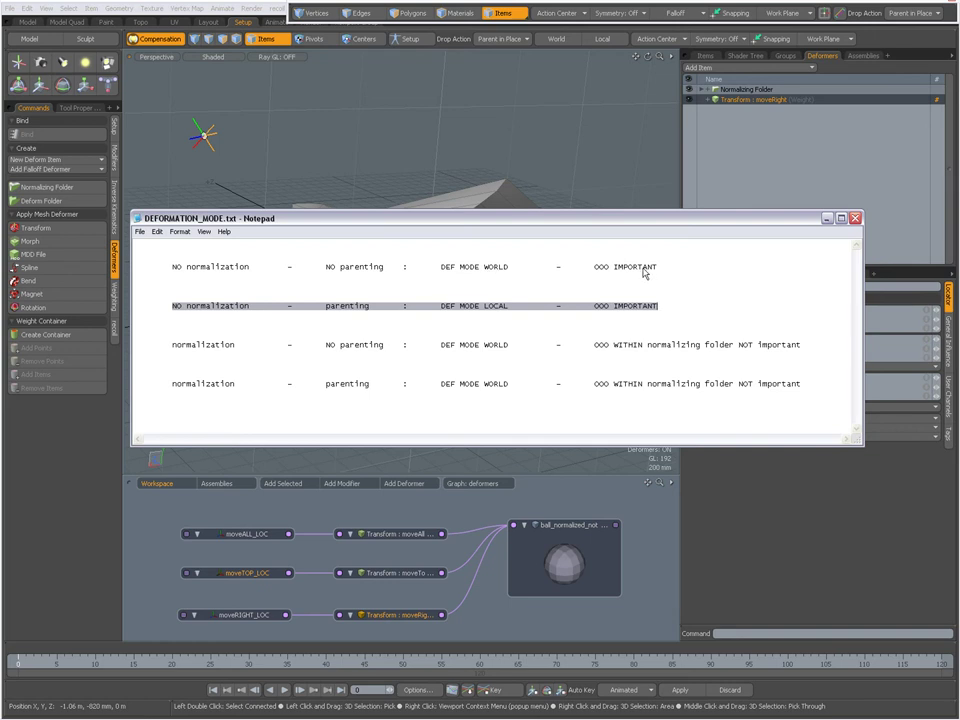
key("alt+Tab")
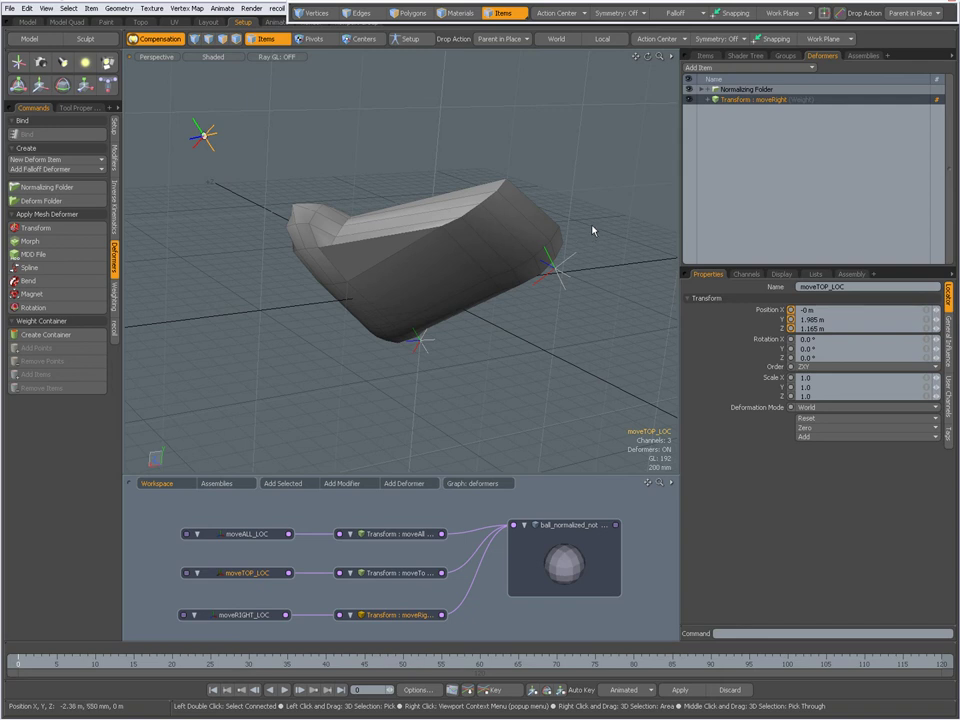
Place the moveRight transform deformer inside the Normalizing Folder
left_click(592, 230)
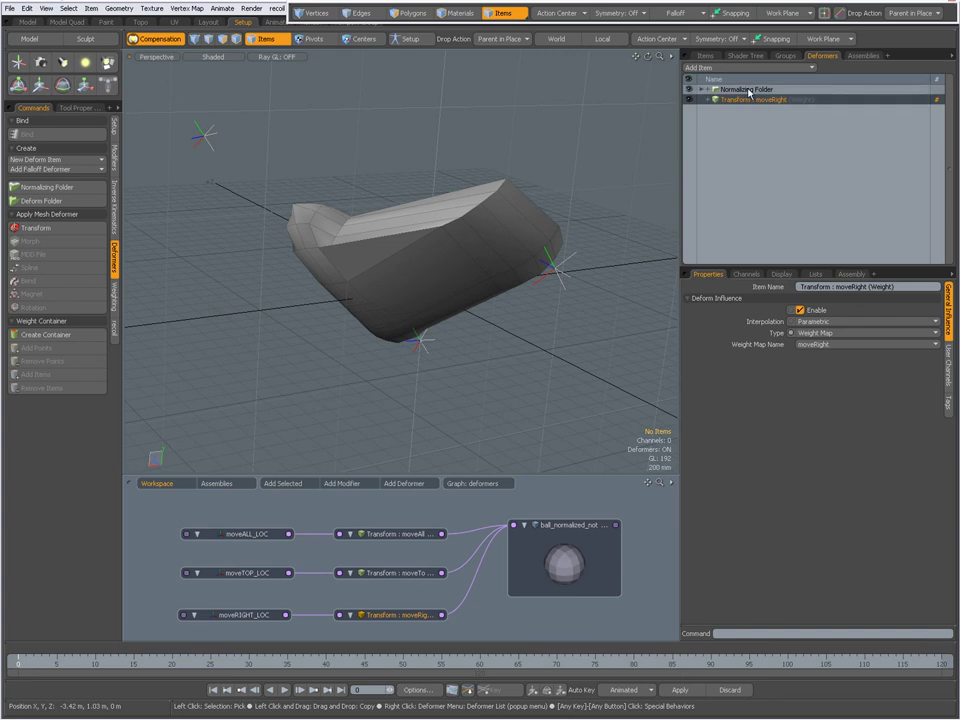
left_click_drag(606, 156, 528, 204, "alt")
left_click_drag(747, 104, 748, 94)
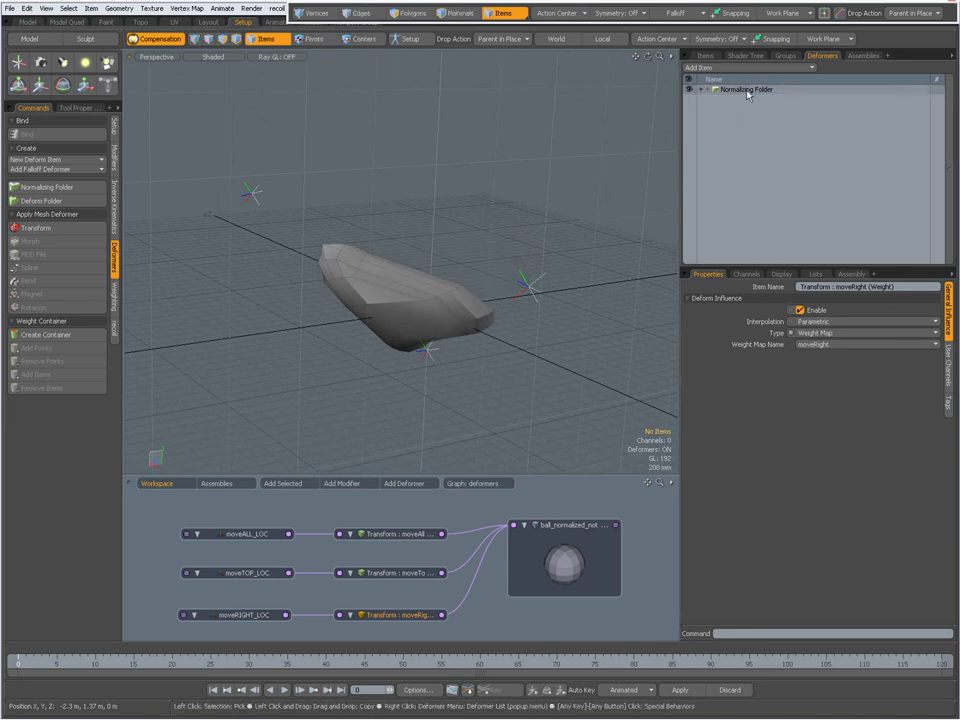
Switch to the Notepad notes, highlight the row for normalization with parenting, and return to modo
key("alt+Tab")
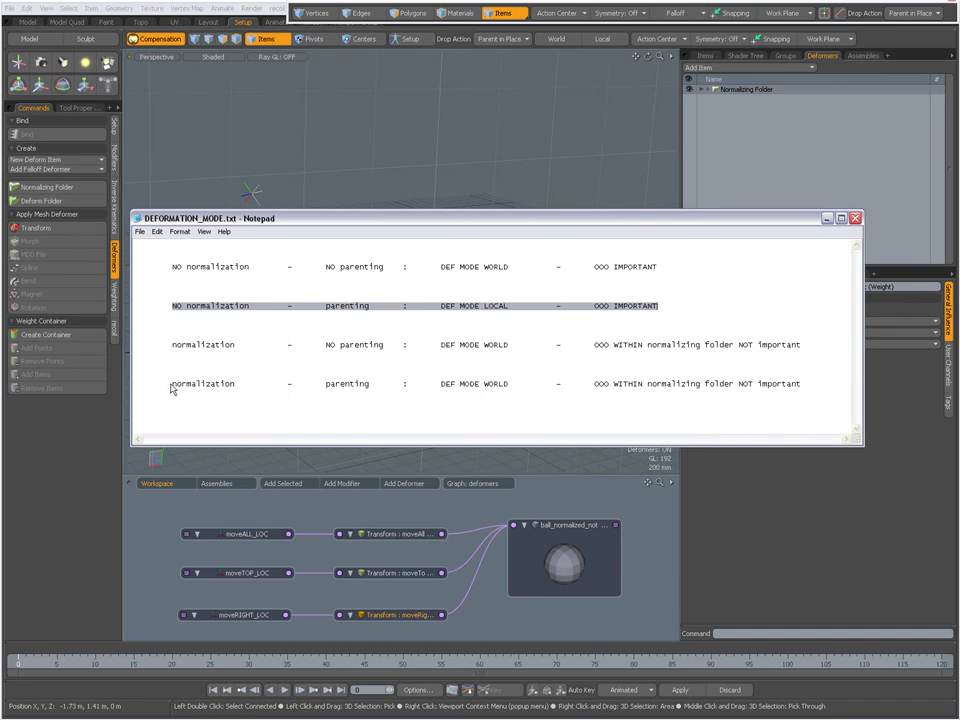
left_click_drag(171, 389, 807, 390)
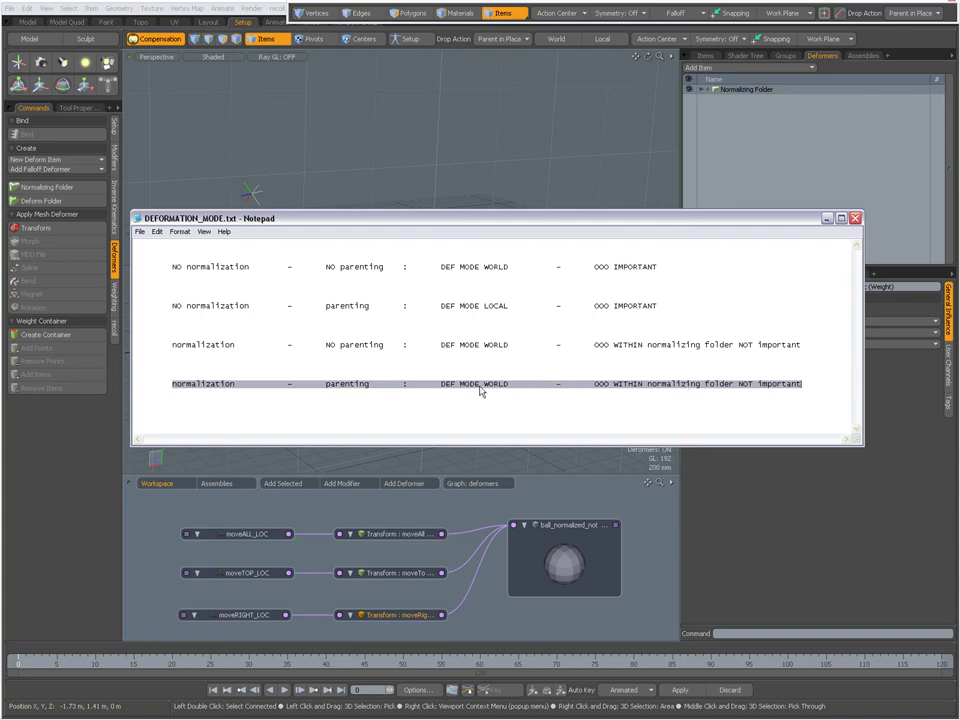
left_click(519, 146)
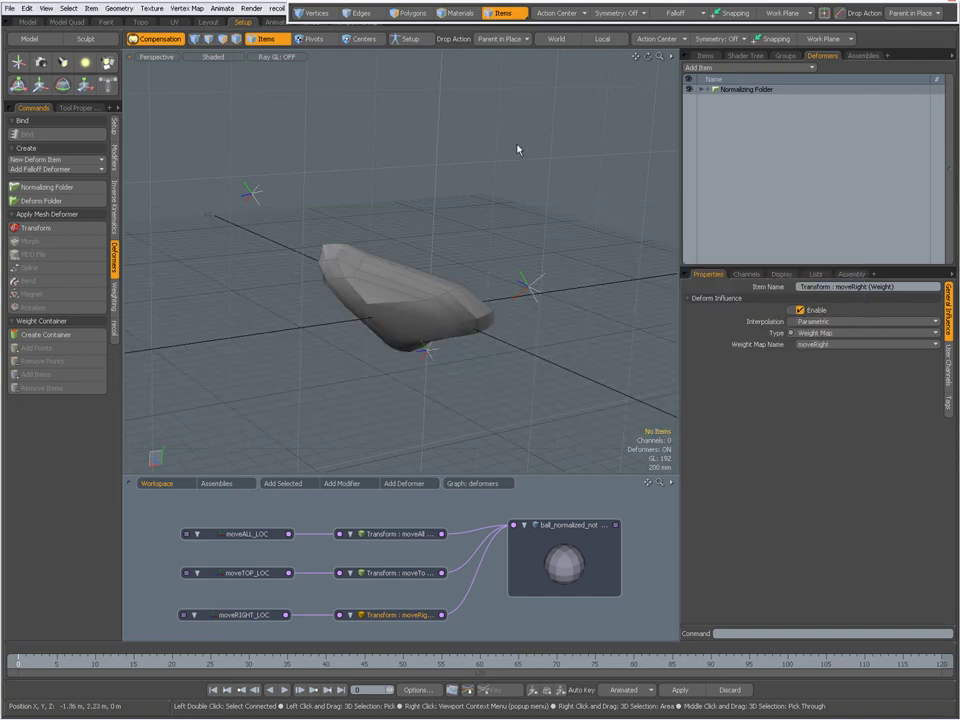
Rotate moveALL_LOC to about -2° in X and -19.9° in Y to test the fully normalized ball
left_click(427, 352)
key("e")
left_click_drag(468, 334, 440, 377)
key("space")
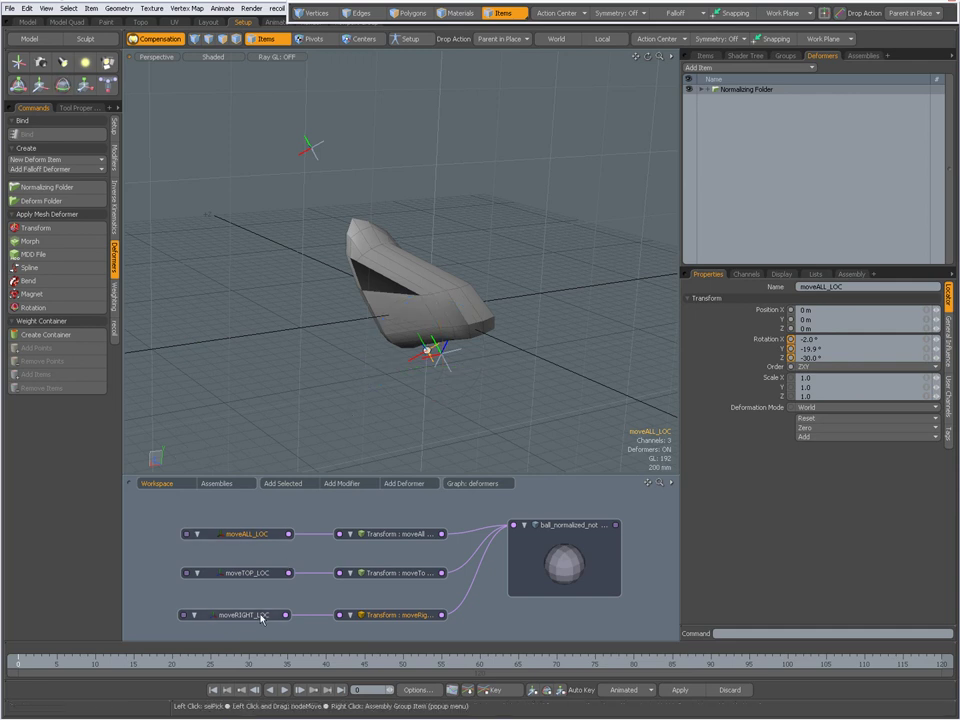
Try the World deformation mode on moveRIGHT_LOC, compare it with the Notepad notes, and undo the mode change
left_click(258, 615)
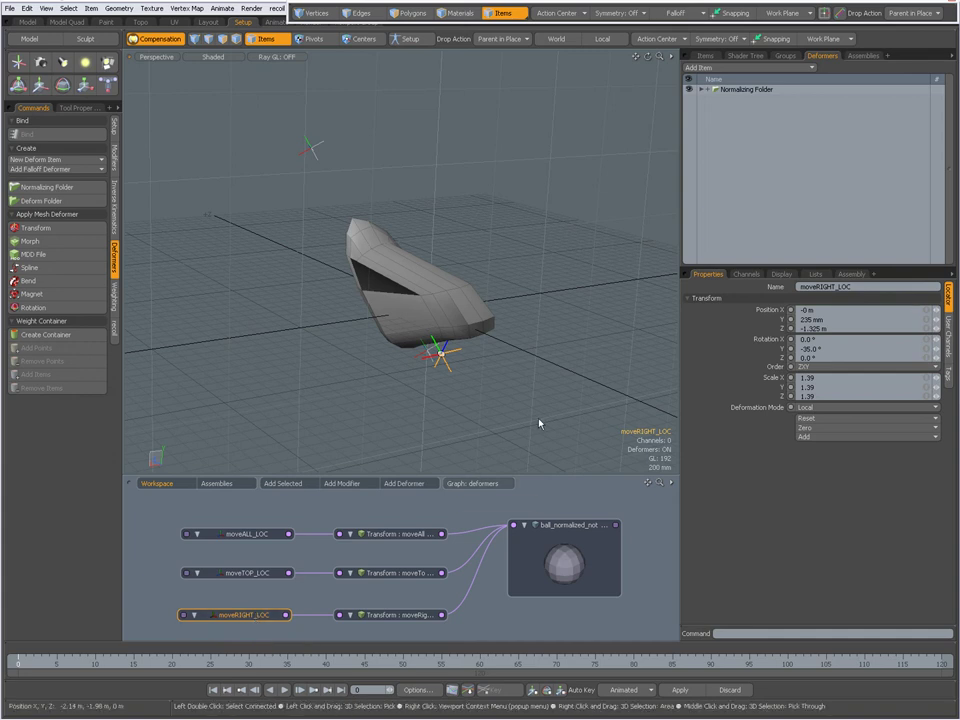
left_click(830, 407)
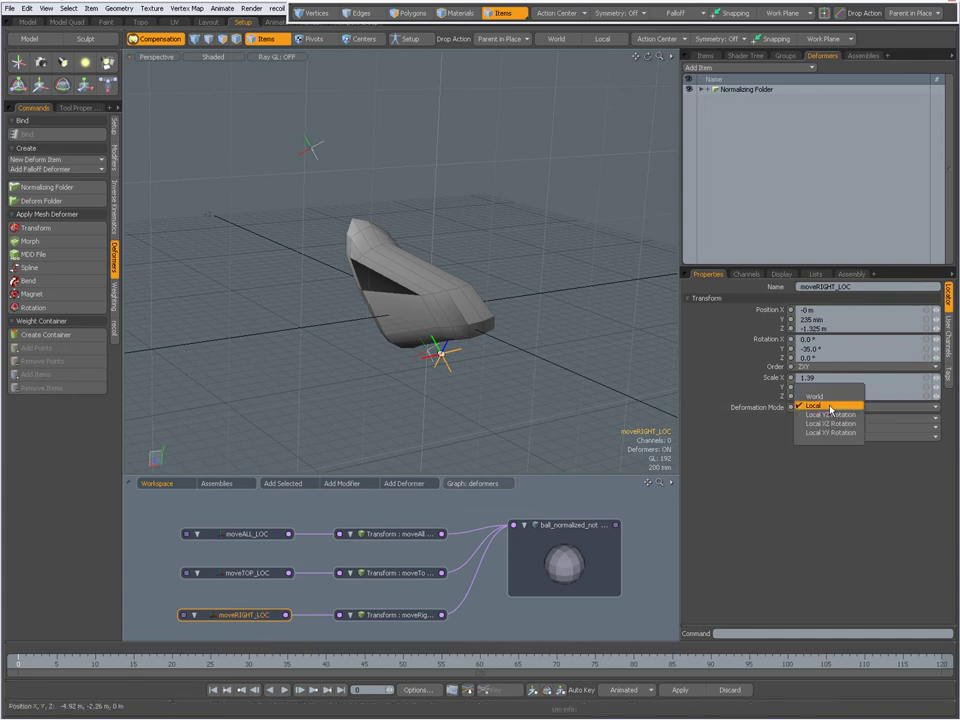
left_click(830, 416)
key("alt+Tab")
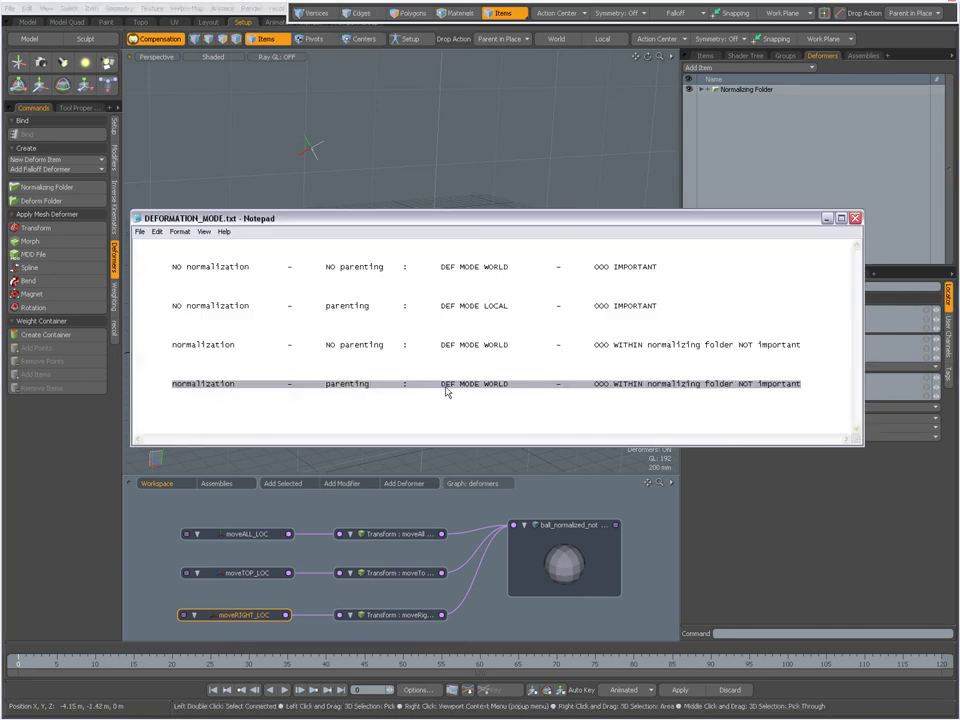
key("alt+Tab")
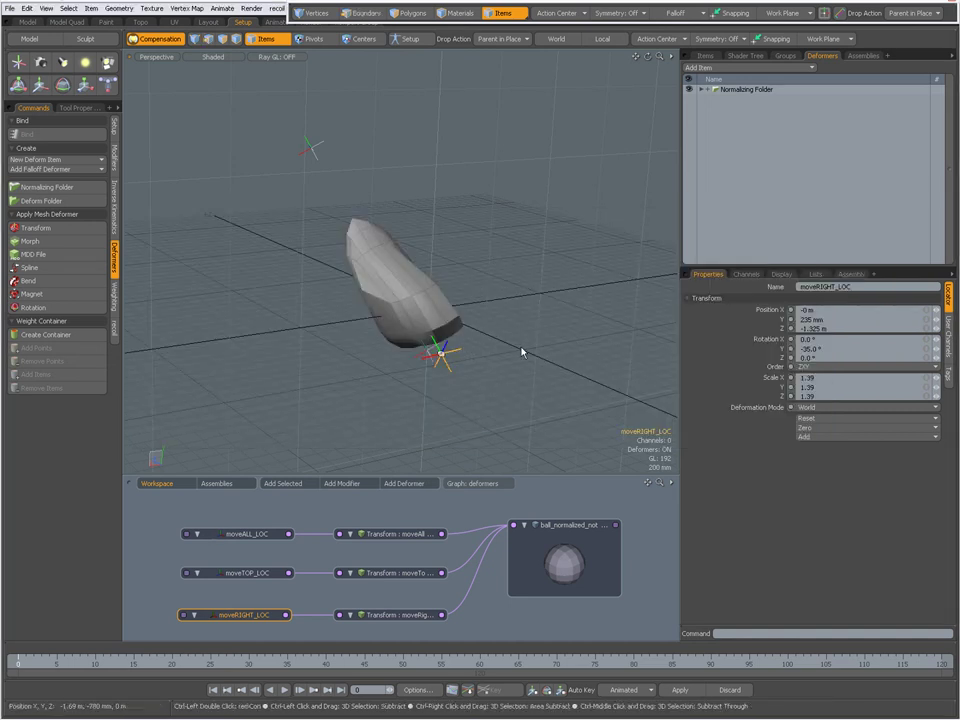
key("ctrl+z")
Set the deformation mode of moveRIGHT_LOC to World
left_click_drag(455, 301, 520, 310, "alt")
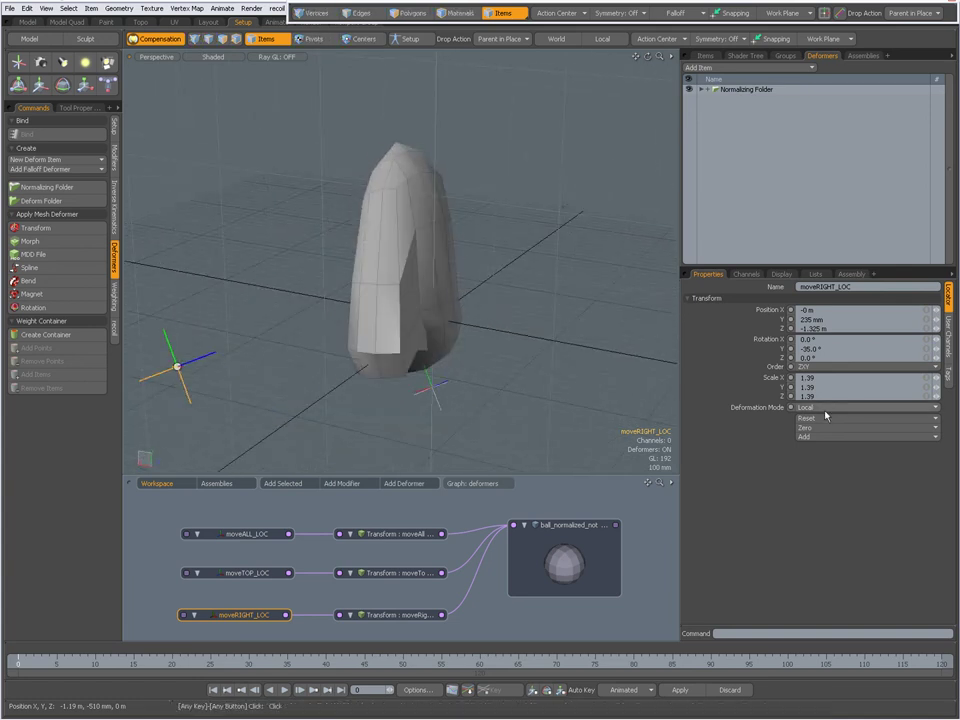
left_click(825, 407)
left_click(824, 402)
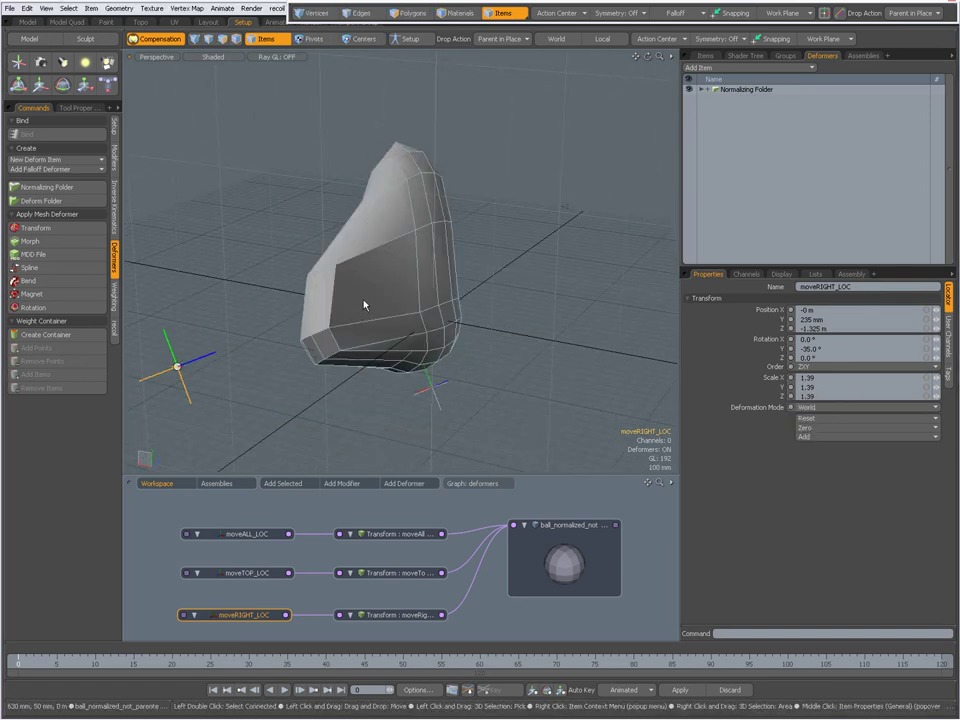
Rotate moveALL_LOC to test how the normalized ball deforms with moveRIGHT_LOC in World mode
left_click_drag(411, 321, 455, 360, "alt")
left_click(418, 348)
key("e")
key("space")
Move moveTOP_LOC to about 595 mm in Y
left_click(553, 210)
key("w")
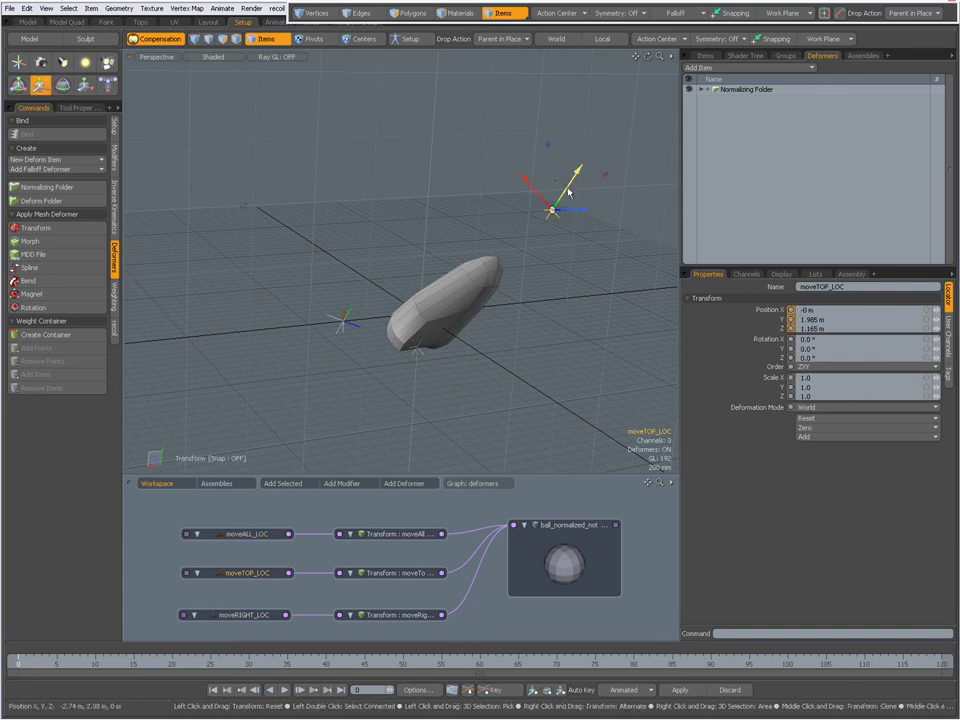
left_click_drag(568, 188, 567, 190)
key("space")
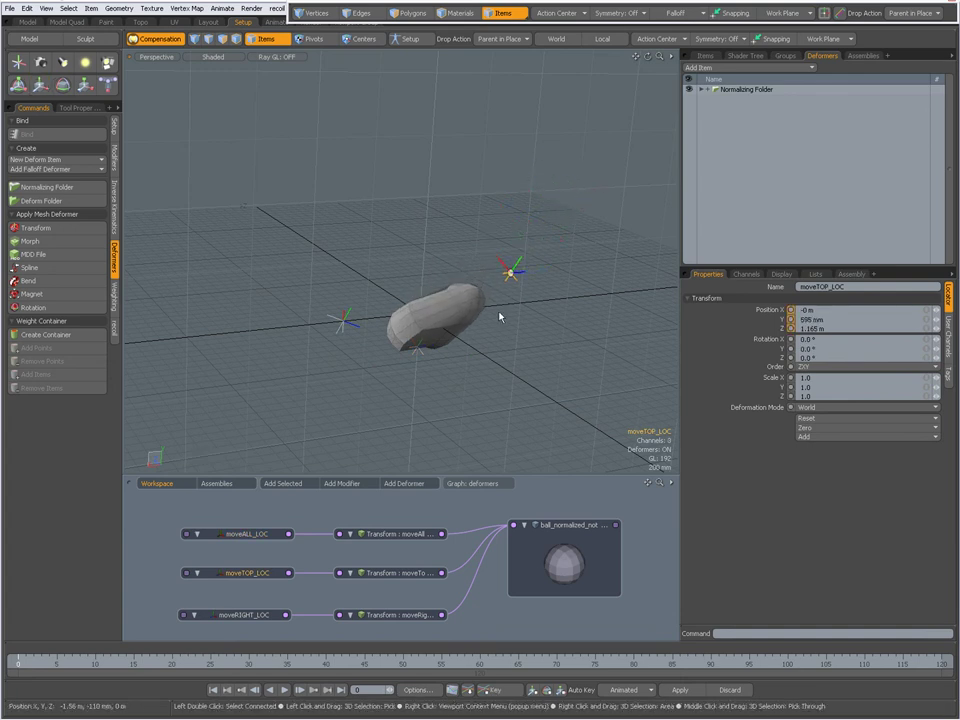
Deselect all items, expand the Normalizing Folder to inspect its deformers, and switch to the Notepad notes
left_click_drag(514, 296, 533, 325, "alt")
mouse_move(476, 276)
left_mouse_down("alt")
mouse_move(439, 279)
mouse_move(521, 300)
mouse_move(493, 287)
left_mouse_up("alt")
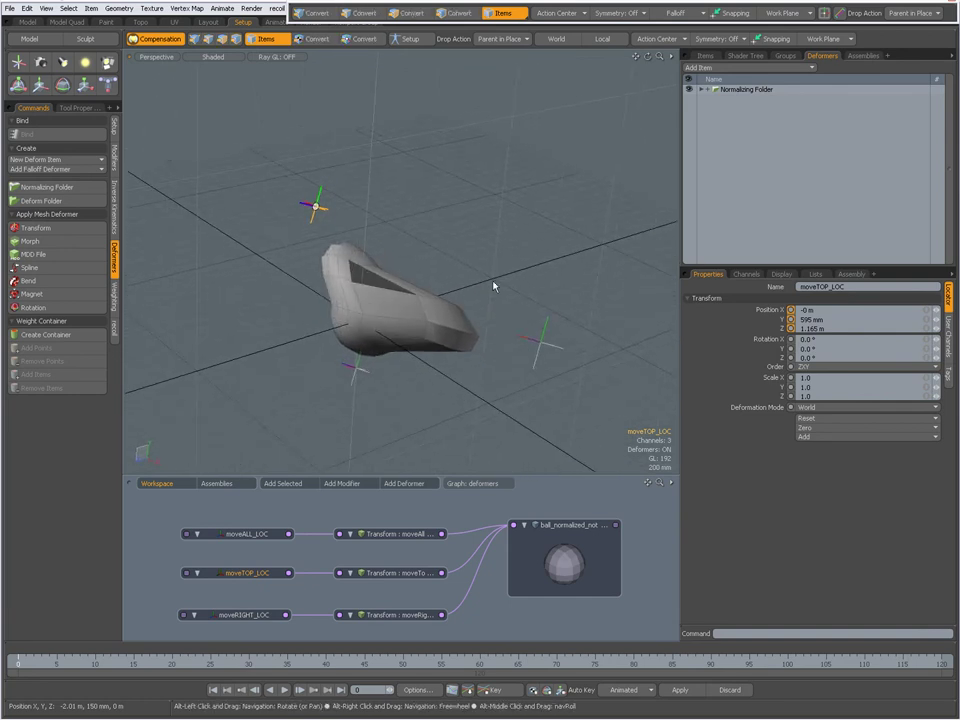
left_click(518, 268)
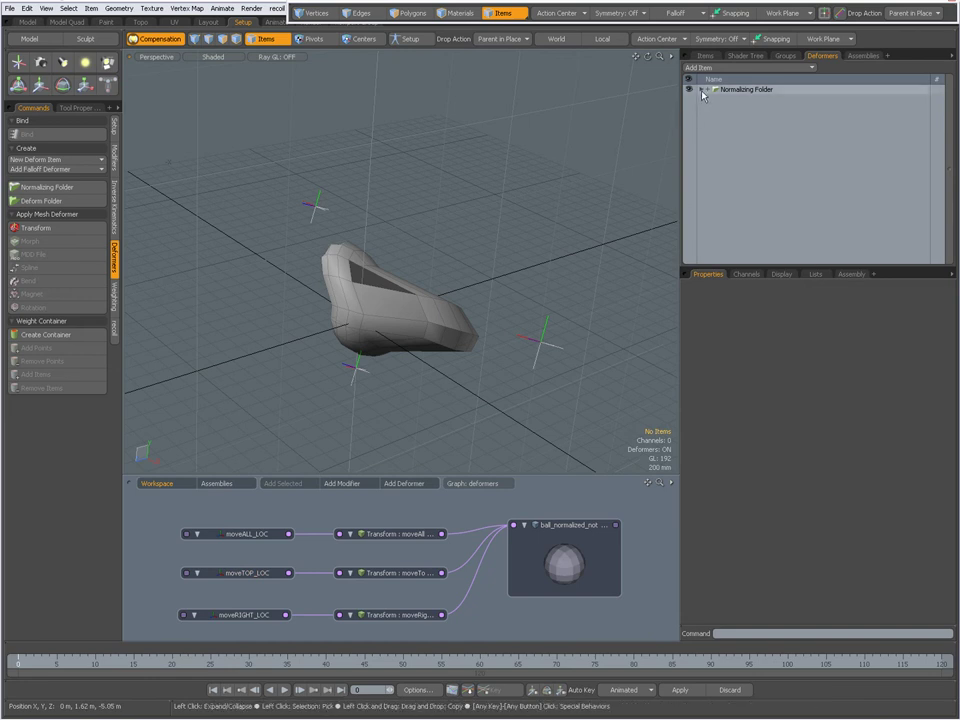
left_click(702, 90)
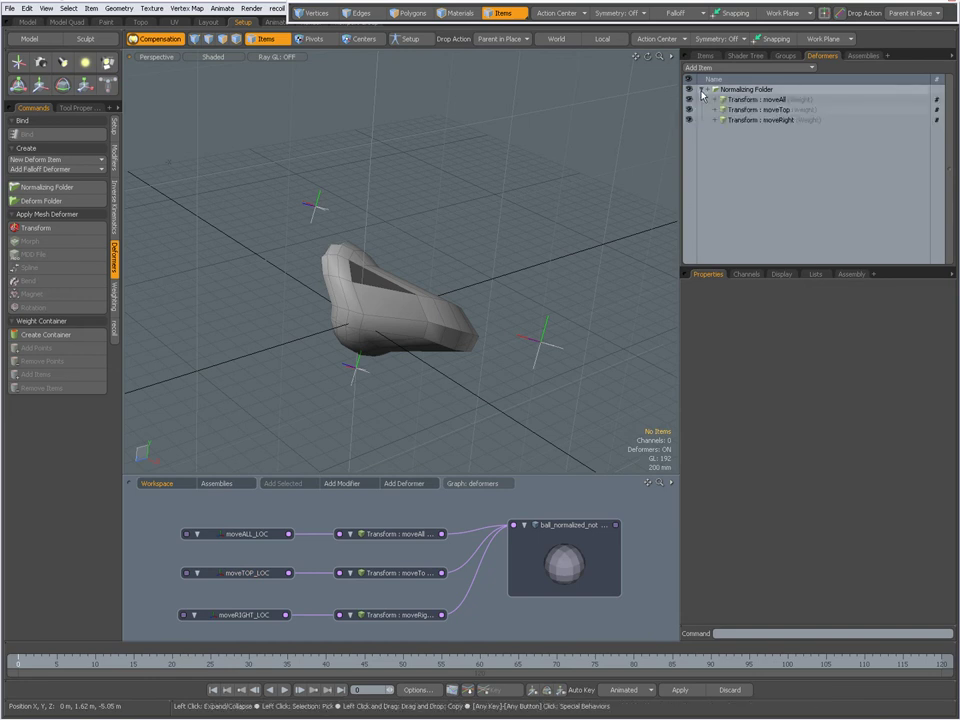
key("alt+Tab")
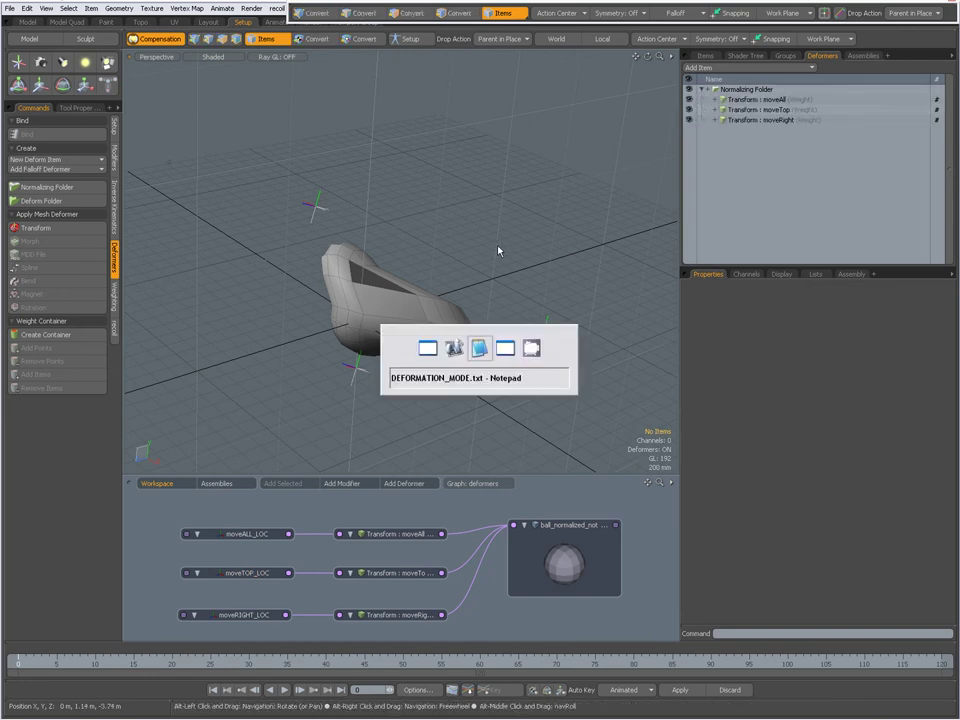
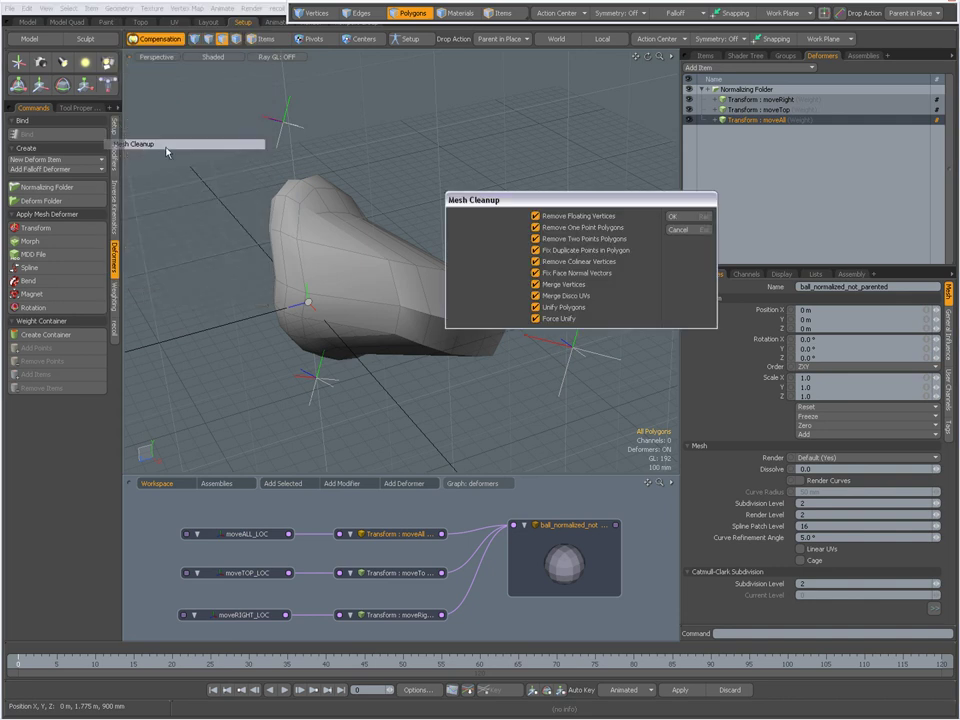
Run Mesh Cleanup on ball_normalized_not_parented with all cleanup options enabled, and return to item selection
left_click(680, 215)
left_click(632, 264)
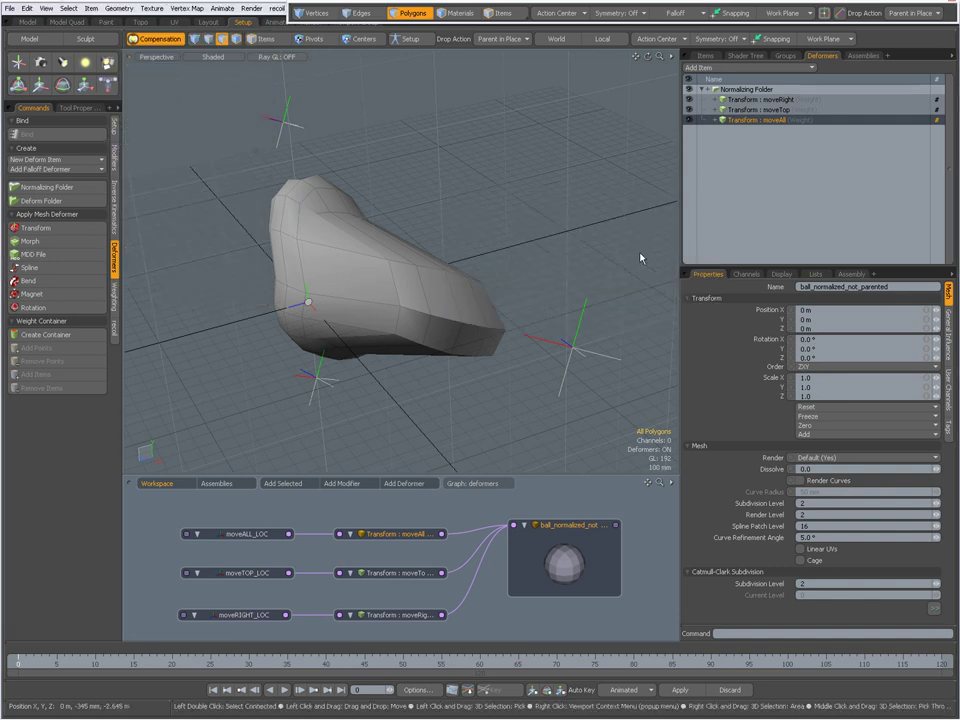
left_click(510, 20)
Reorder the deformers in the Normalizing Folder to moveAll, moveTop, moveRight, and check the parenting line in the Notepad notes
left_click_drag(512, 148, 503, 287, "alt")
left_click(525, 367)
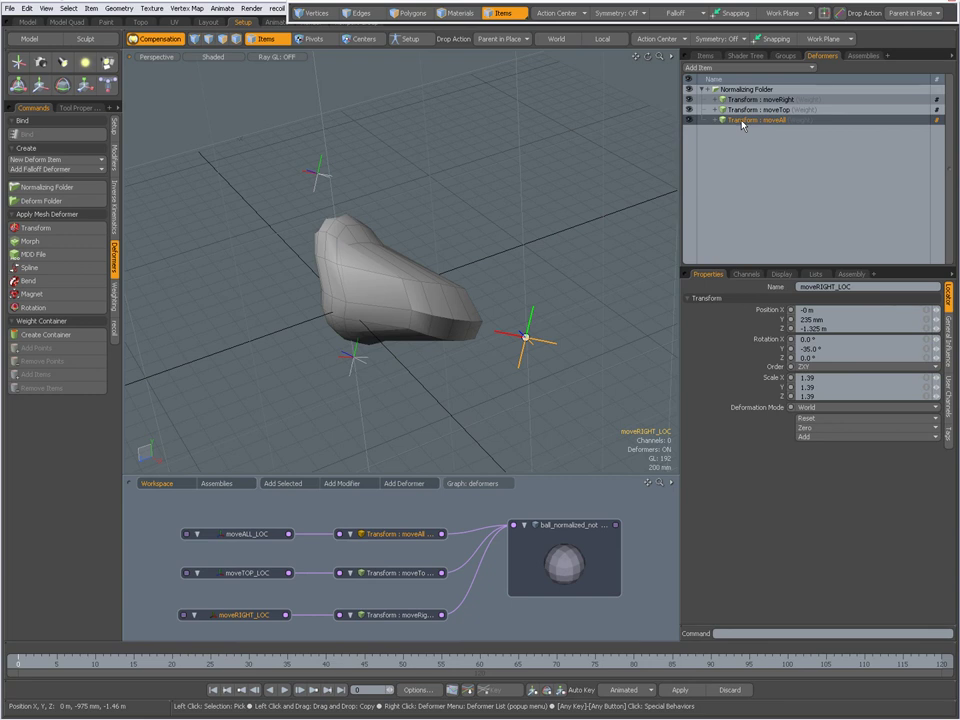
mouse_move(742, 125)
left_mouse_down()
mouse_move(747, 115)
mouse_move(758, 121)
mouse_move(755, 112)
mouse_move(758, 120)
left_mouse_up()
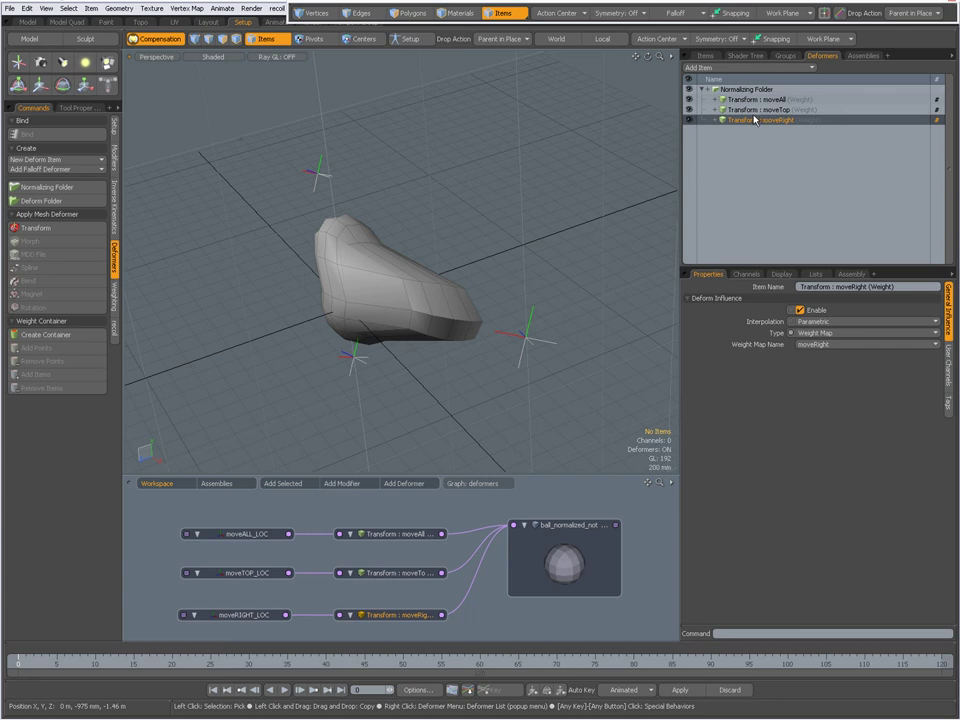
key("alt+Tab")
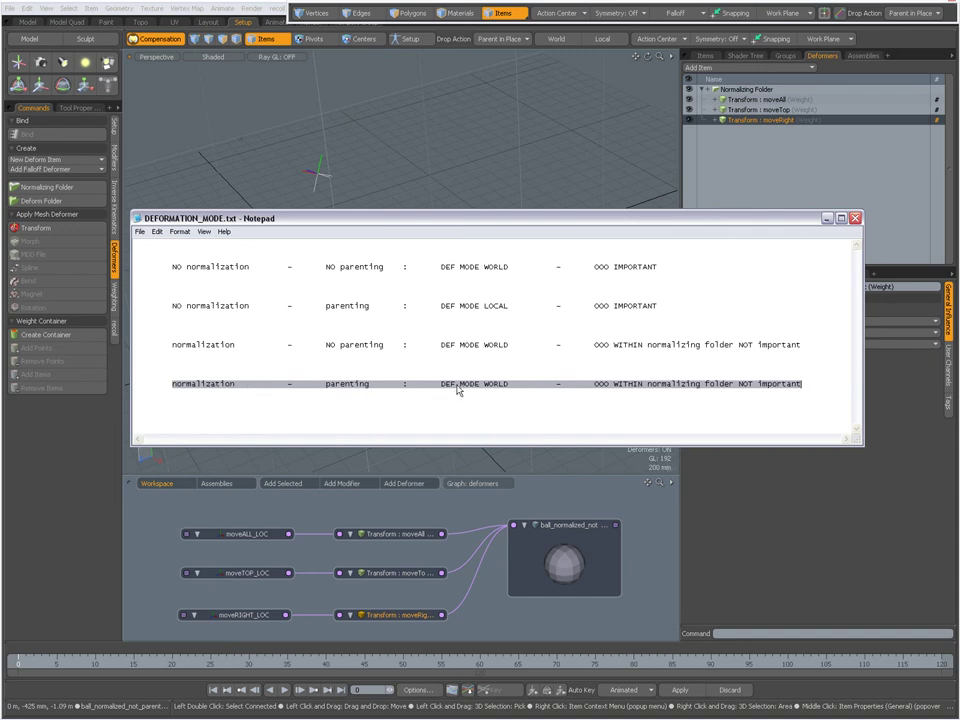
key("alt+Tab")
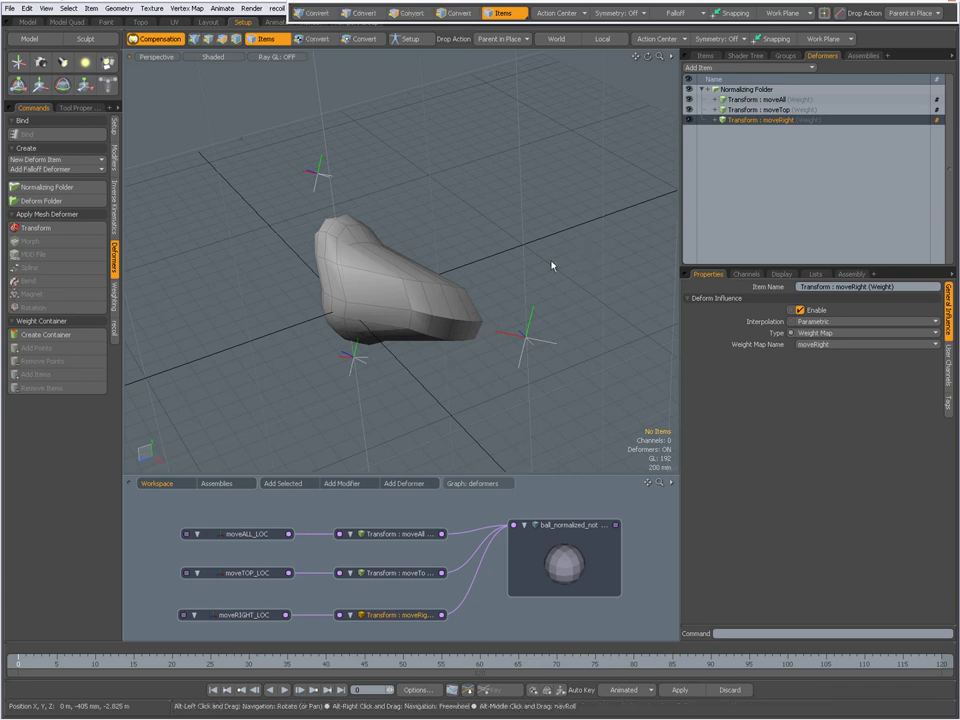
Move moveRIGHT_LOC along Z to about -935 mm to test the normalized deformation in World mode
left_click_drag(551, 265, 572, 261, "alt")
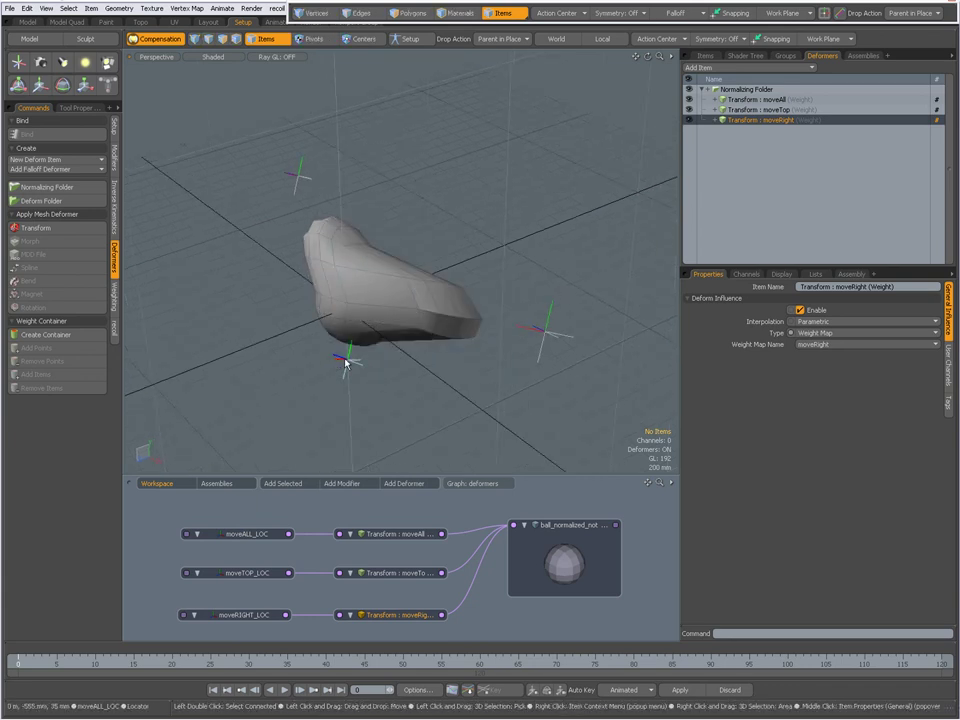
left_click_drag(546, 332, 321, 498, "alt")
left_click(240, 614)
left_click_drag(500, 338, 404, 288, "alt")
scroll(500, 340, "down", 3)
scroll(446, 320, "down", 3)
key("w")
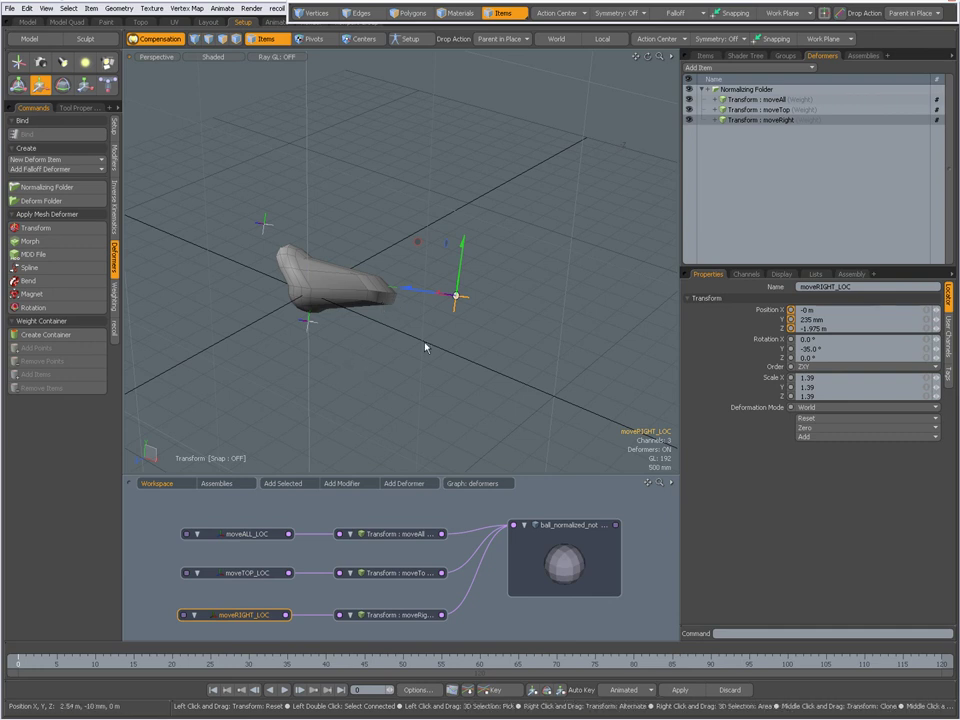
left_click_drag(424, 317, 351, 315)
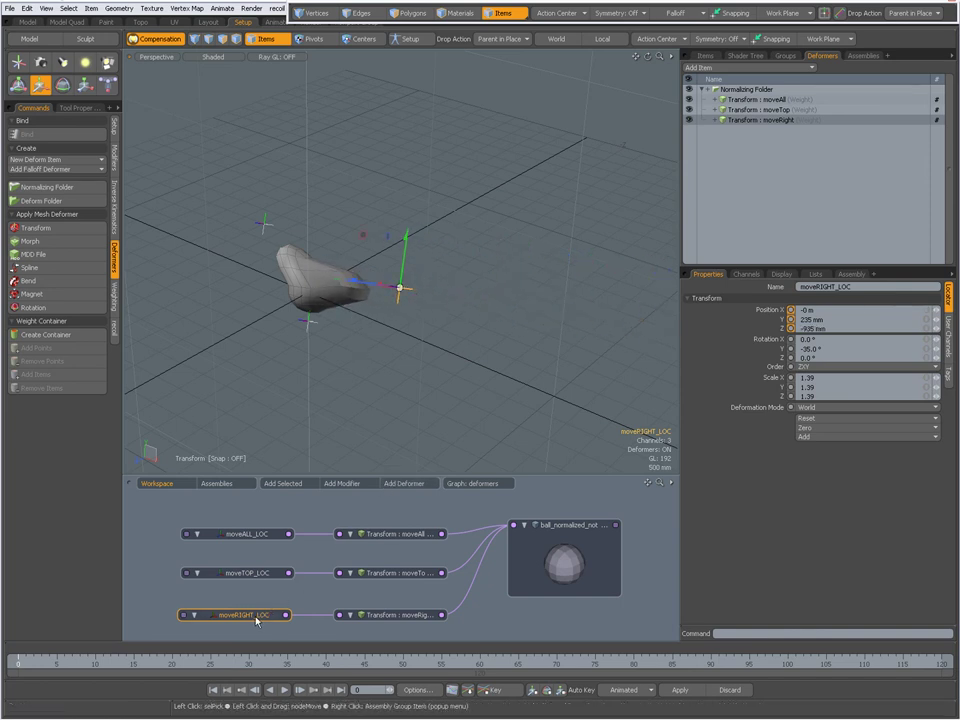
key("space")
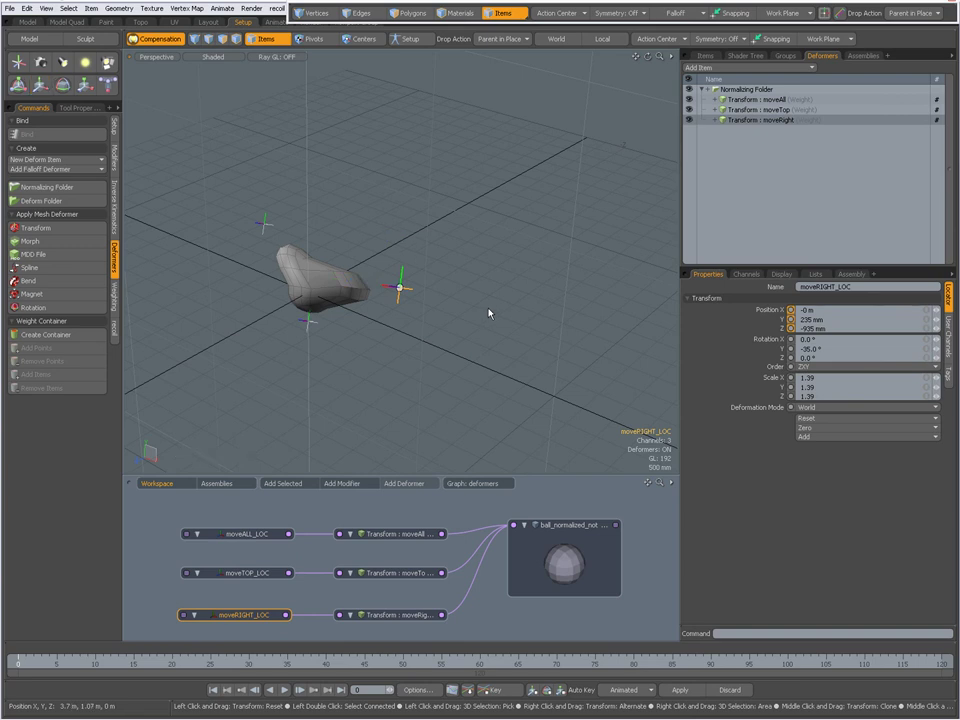
Take the moveRight deformer out of the Normalizing Folder, collapse the folder, and place the deformer below it
scroll(415, 285, "up", 5)
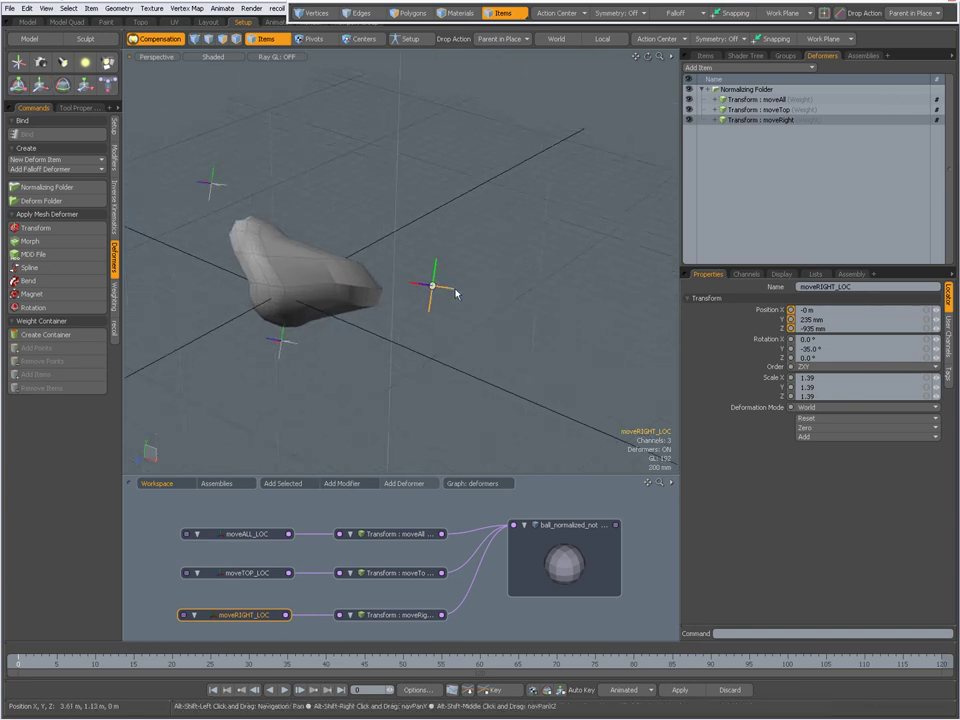
left_click_drag(427, 305, 448, 305, "alt")
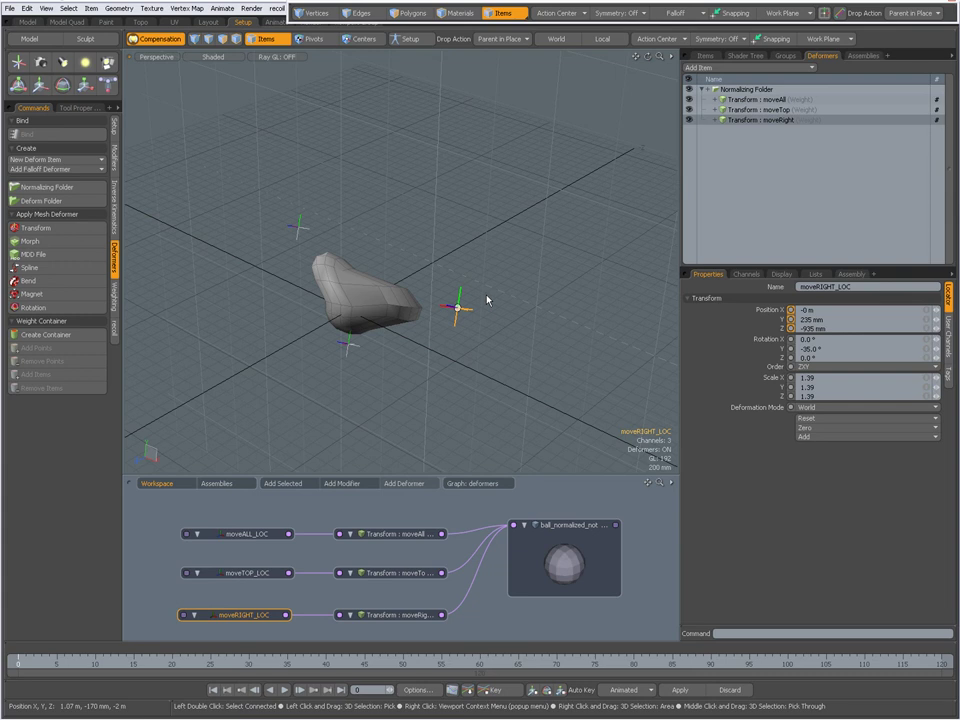
left_click_drag(458, 313, 439, 317, "alt")
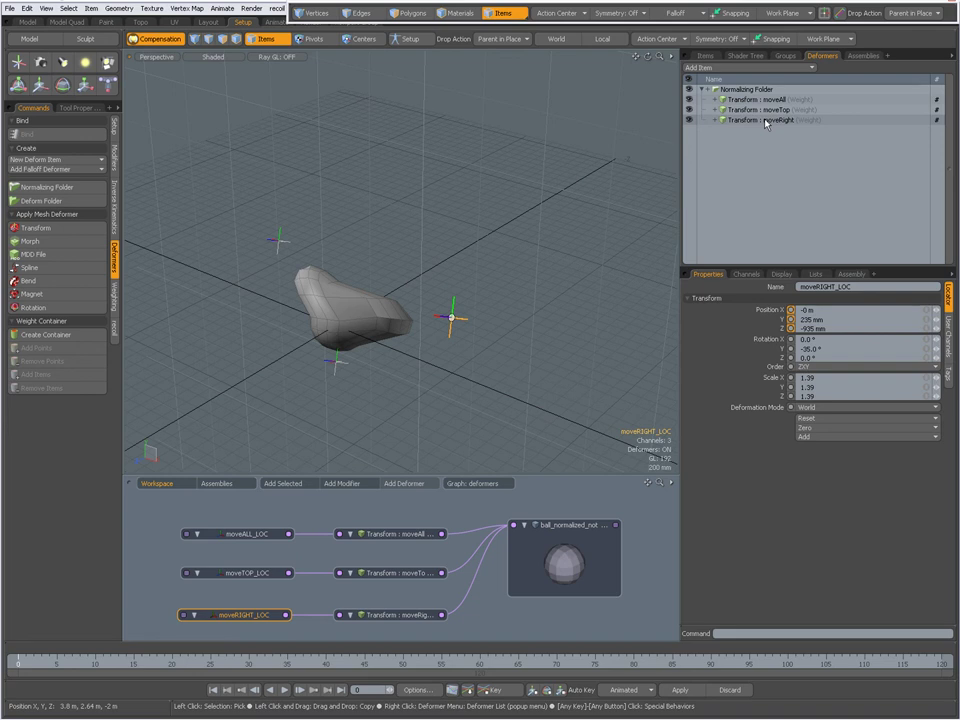
left_click_drag(765, 121, 762, 88)
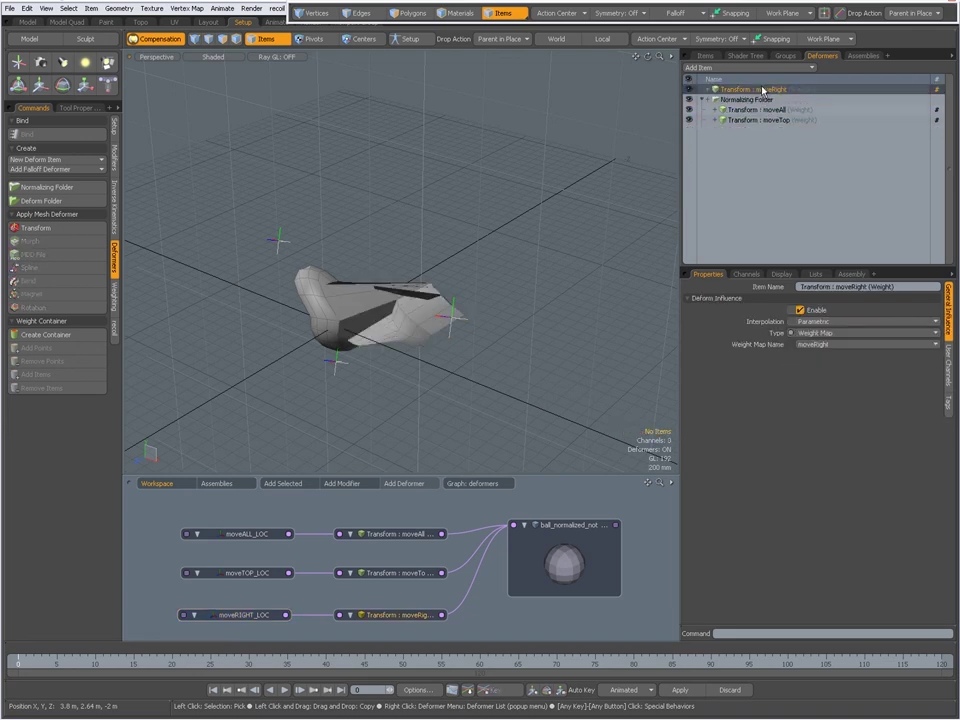
left_click(713, 99)
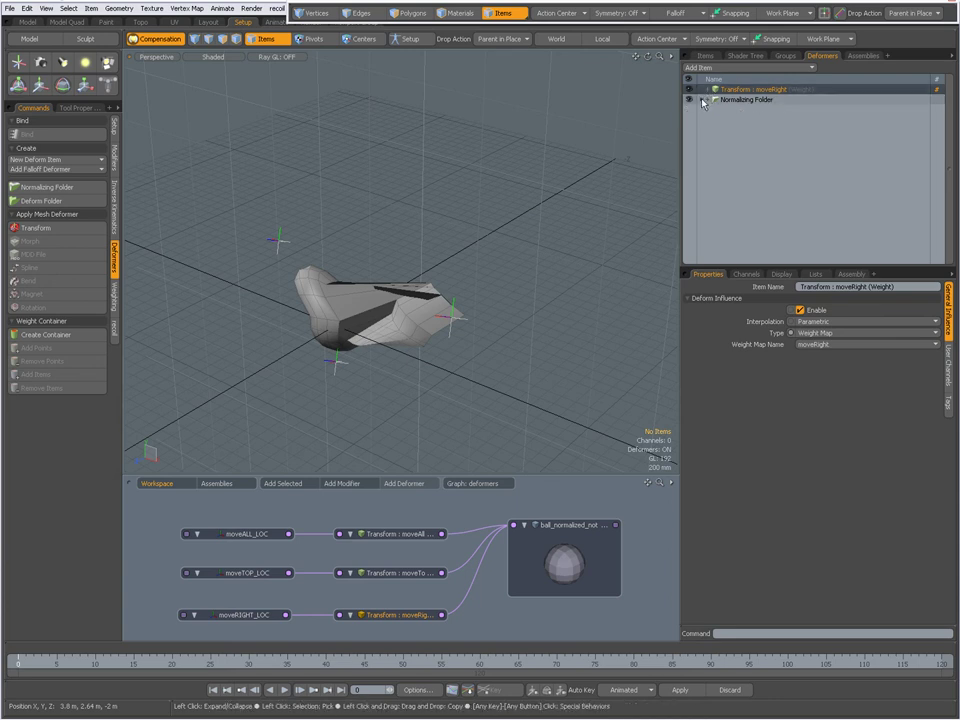
left_click_drag(750, 90, 748, 106)
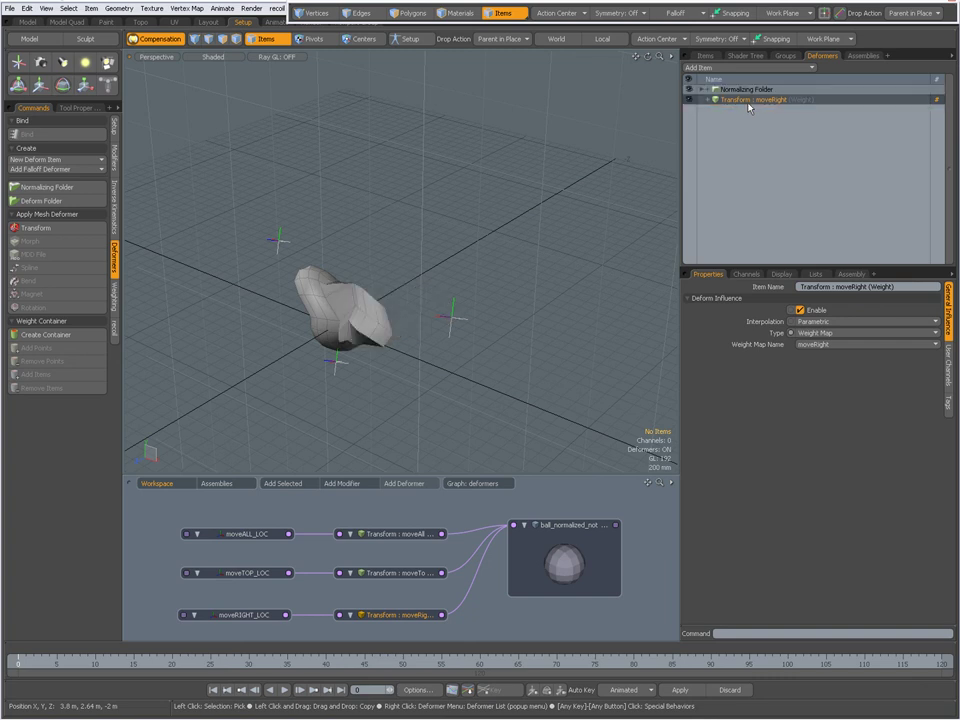
Set the deformation mode of moveRIGHT_LOC to Local
left_click(234, 617)
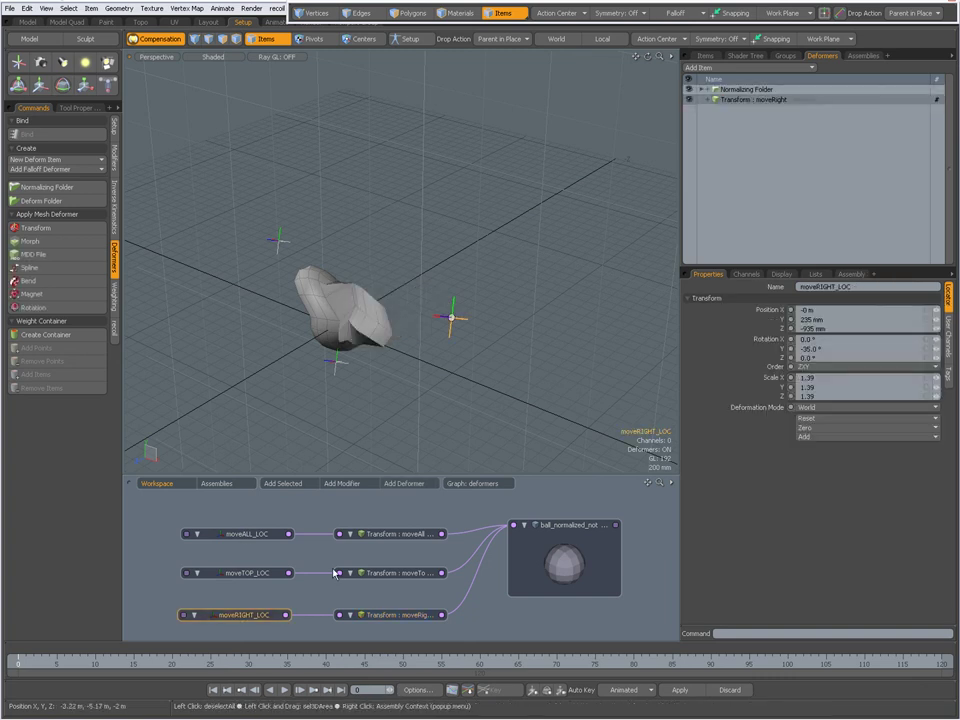
left_click(814, 407)
left_click(814, 413)
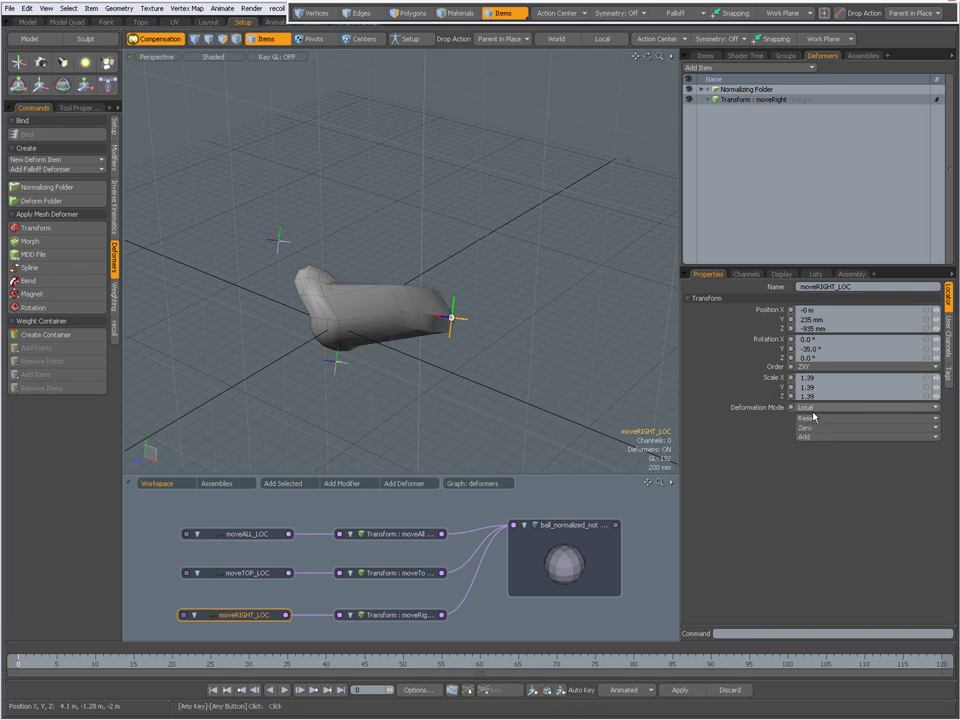
Move moveRIGHT_LOC along Z to about -1.835 m to test the deformation in Local mode outside the folder
mouse_move(456, 328)
left_mouse_down("alt")
mouse_move(484, 336)
mouse_move(472, 320)
left_mouse_up("alt")
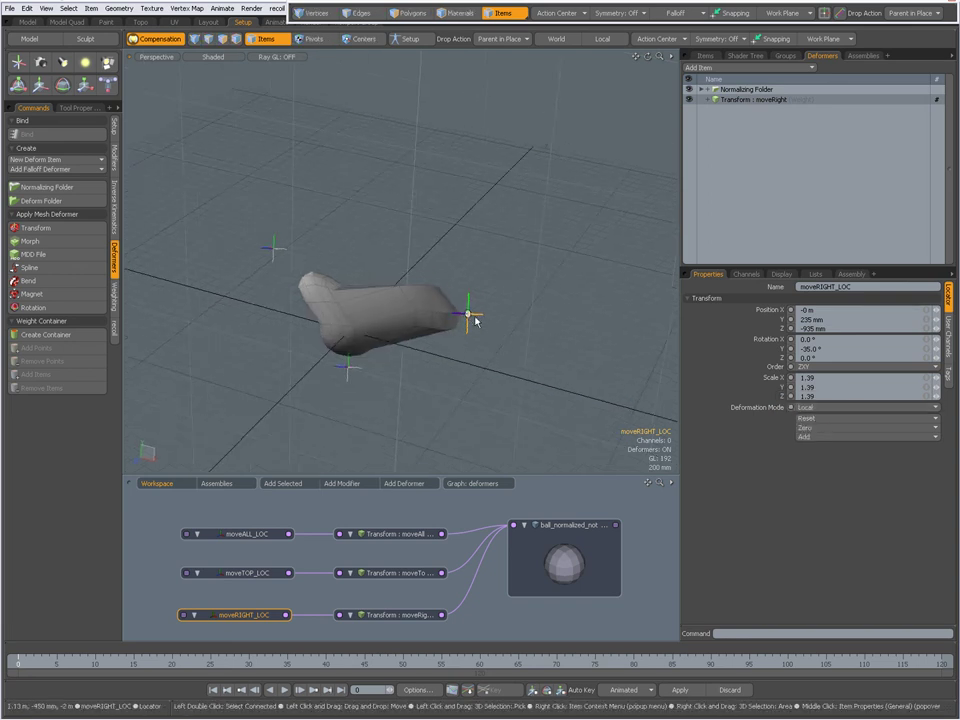
key("y")
left_click_drag(427, 319, 533, 320)
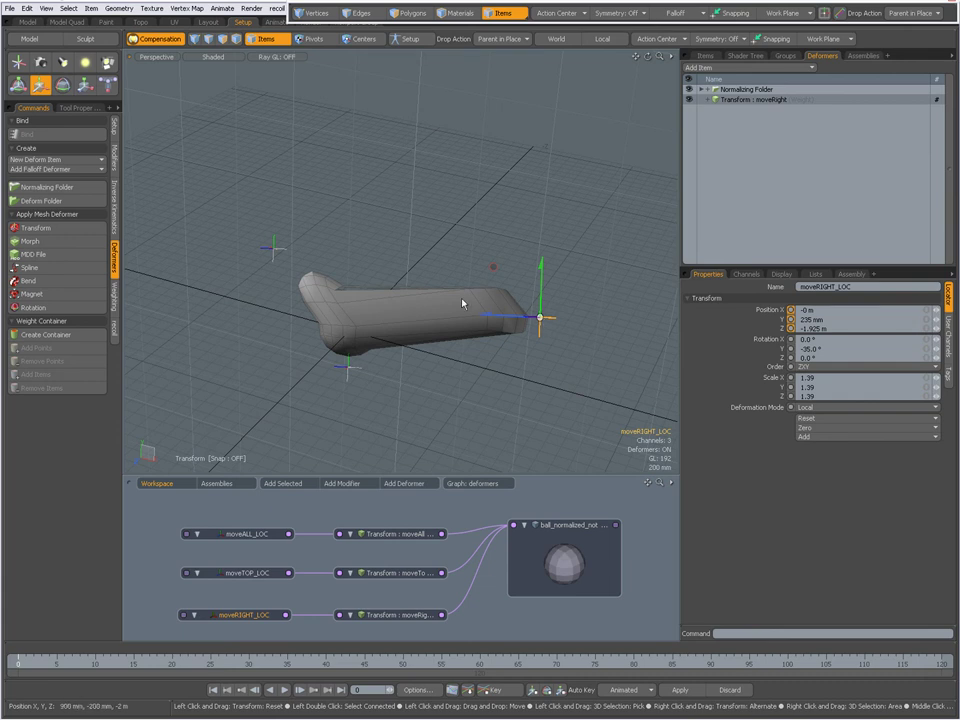
left_click_drag(491, 320, 571, 319)
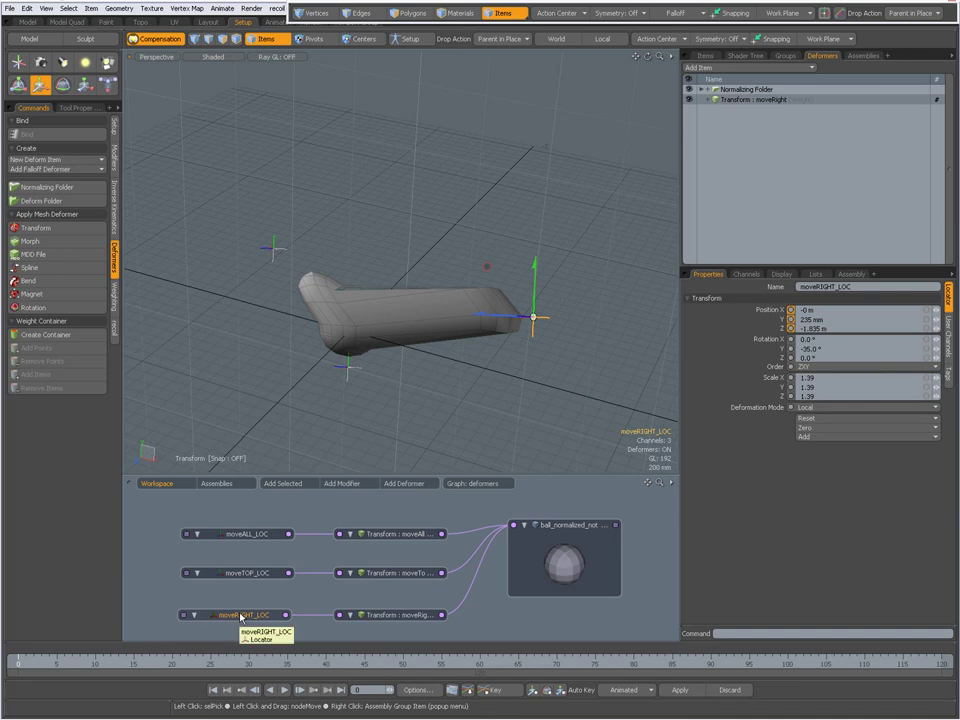
Set the deformation mode of moveRIGHT_LOC to World and put the moveRight deformer back into the Normalizing Folder
left_click(830, 407)
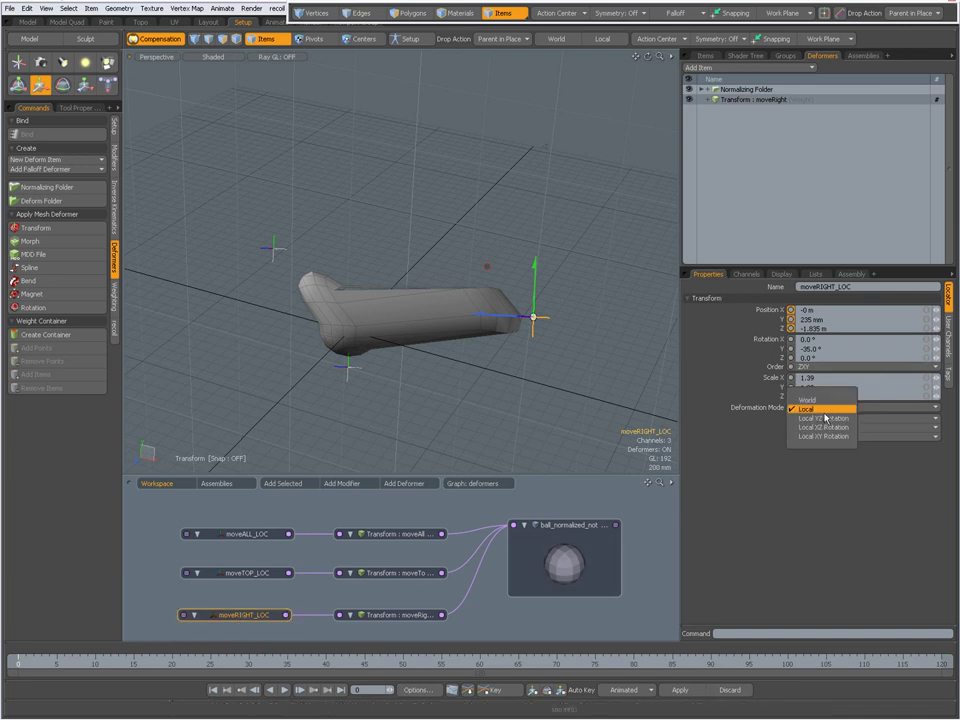
left_click(815, 399)
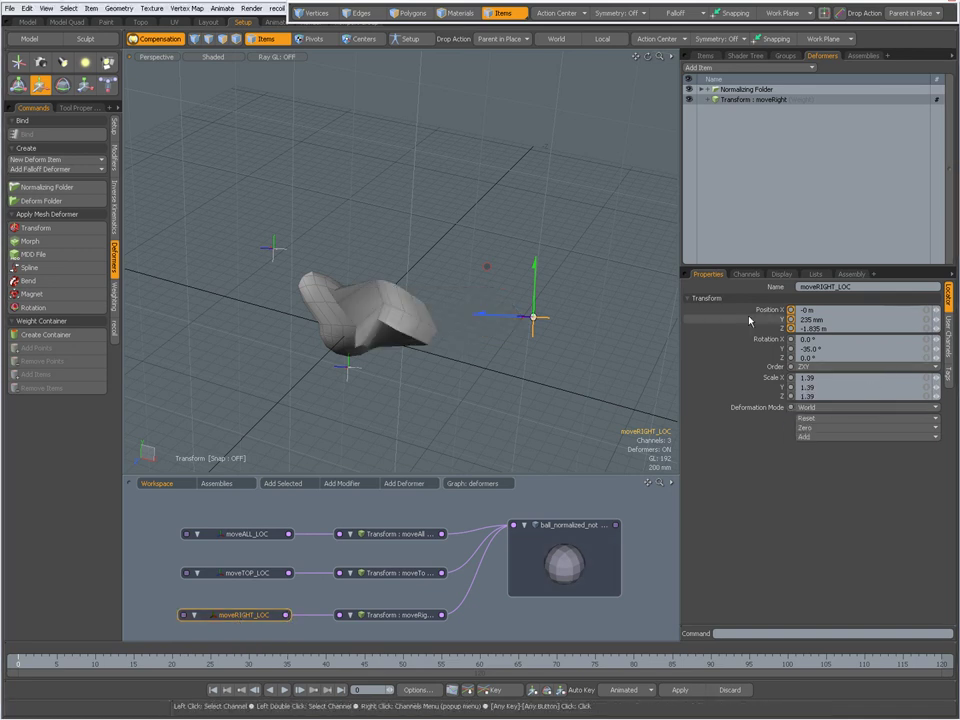
left_click(741, 100)
left_click_drag(741, 100, 744, 91)
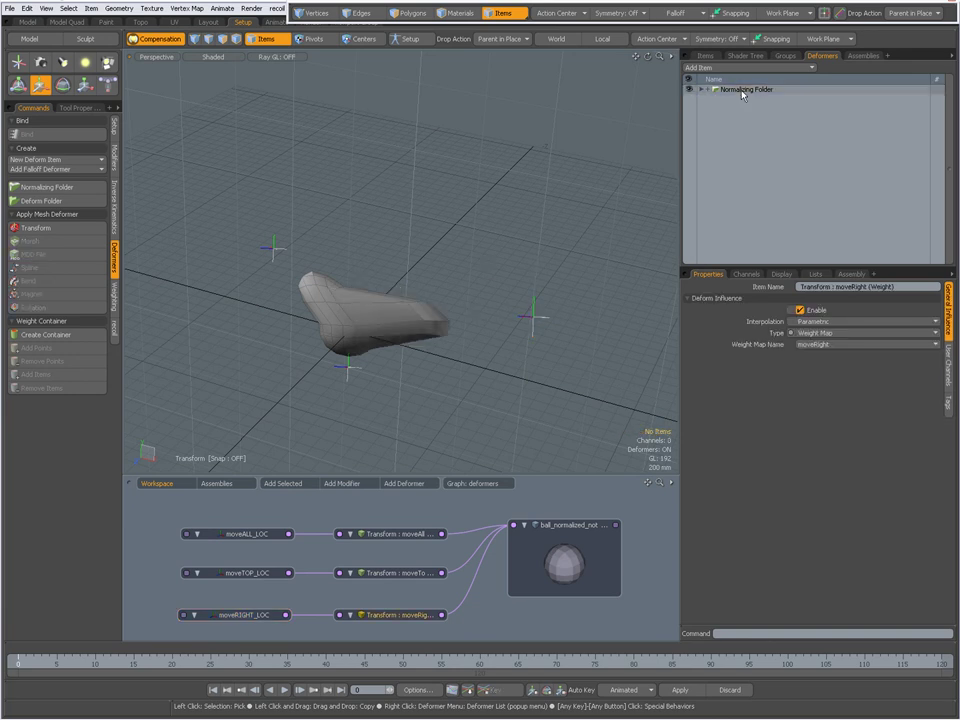
Move moveRIGHT_LOC along Z to about -4.335 m to test World mode with its deformer inside the Normalizing Folder
left_click(534, 318)
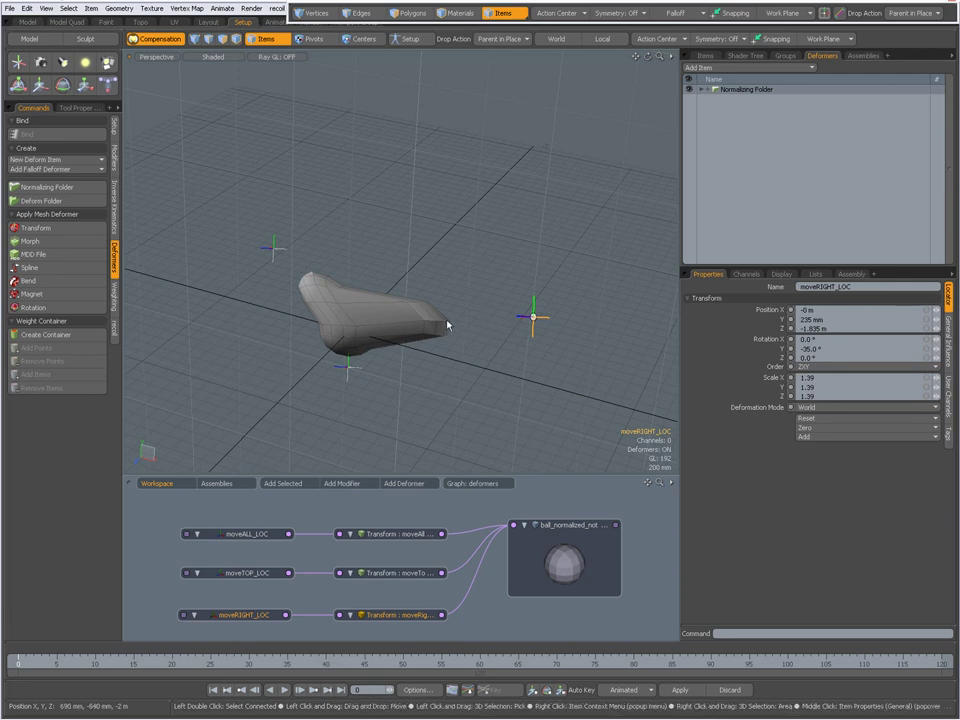
key("w")
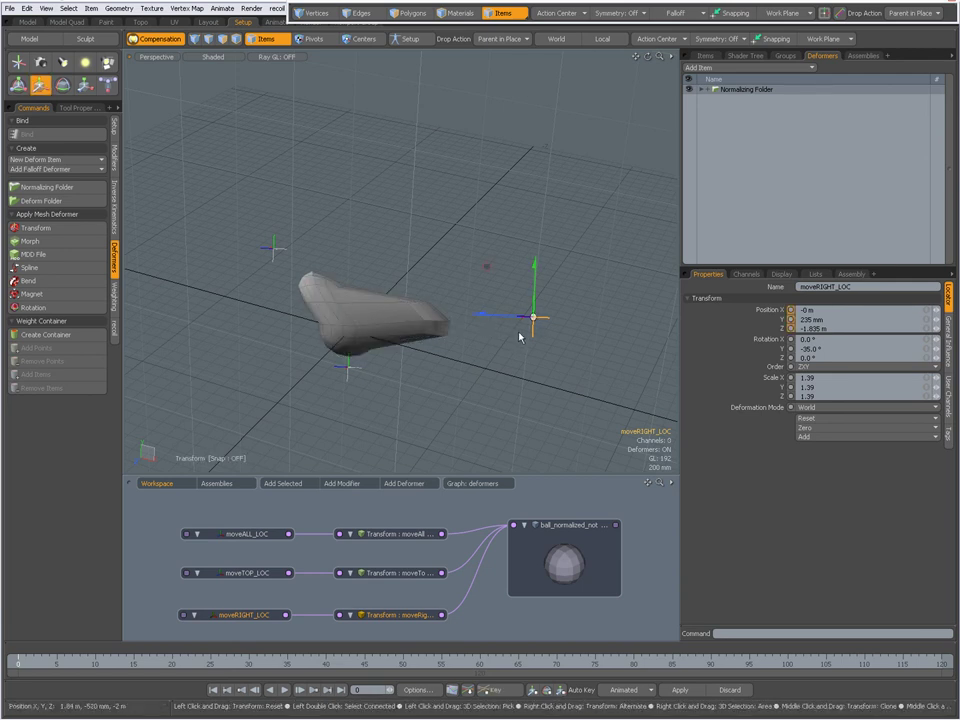
left_click_drag(498, 318, 499, 317)
left_click_drag(603, 331, 416, 290, "alt")
scroll(417, 315, "down", 2)
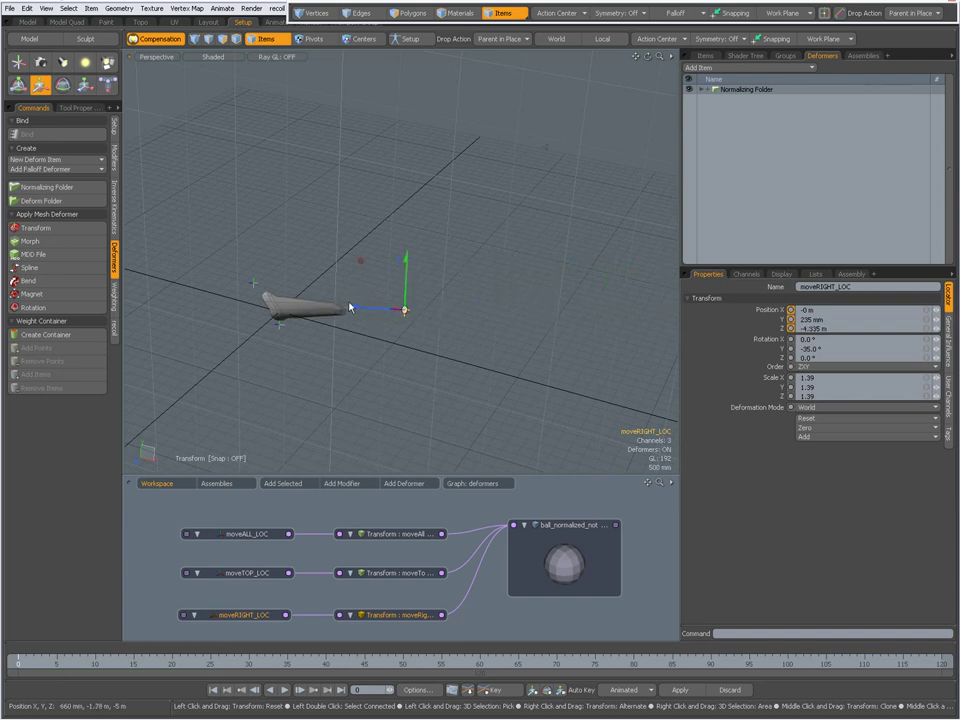
scroll(514, 297, "up", 5)
scroll(392, 302, "down", 3)
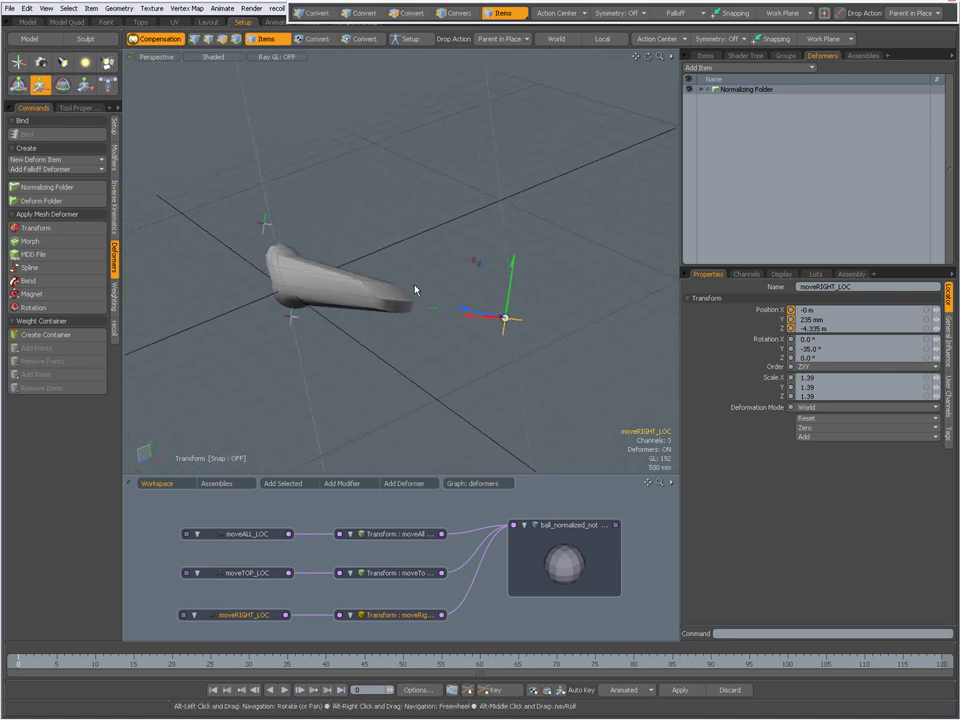
Expand the Normalizing Folder, move the moveRight deformer out below it, and collapse the folder again
left_click(701, 90)
mouse_move(747, 122)
left_mouse_down()
mouse_move(718, 92)
mouse_move(736, 102)
left_mouse_up()
left_click(701, 99)
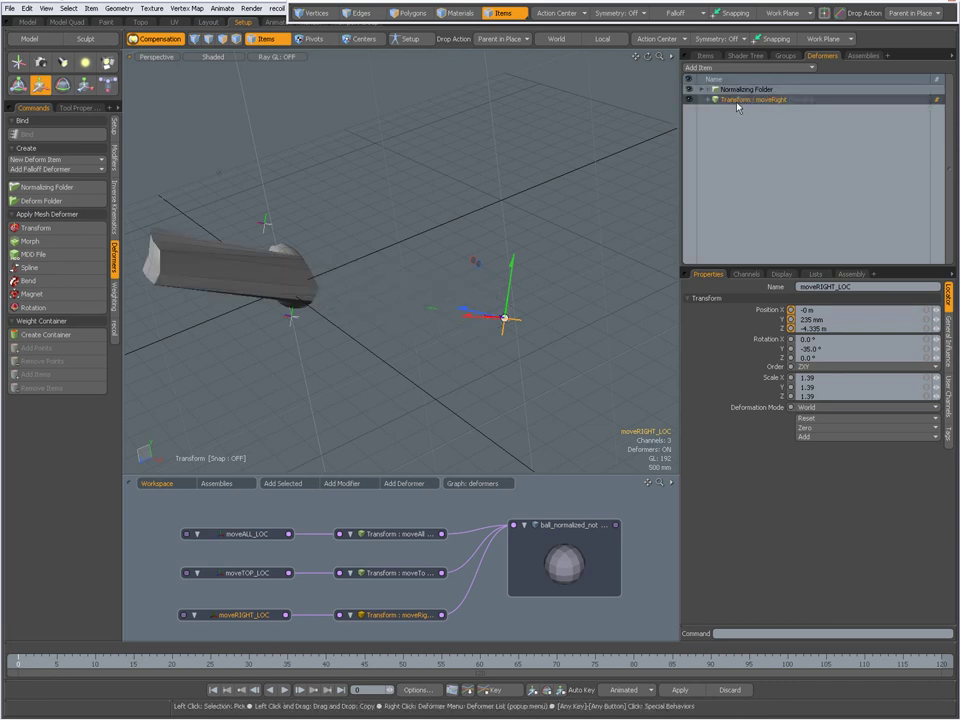
Switch the deformation mode of moveRIGHT_LOC from World back to Local
left_click(252, 615)
left_click(840, 411)
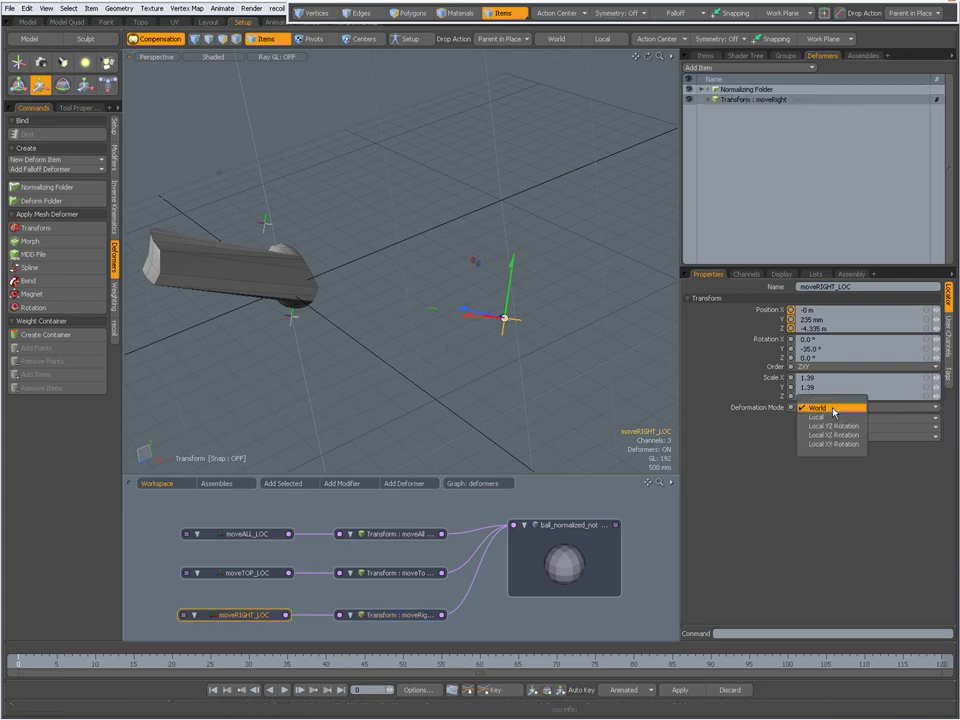
left_click(841, 415)
Move moveRIGHT_LOC along Z to about -2.785 m and examine how the ball follows the locator
left_click_drag(534, 345, 435, 306, "alt")
scroll(435, 307, "up", 3)
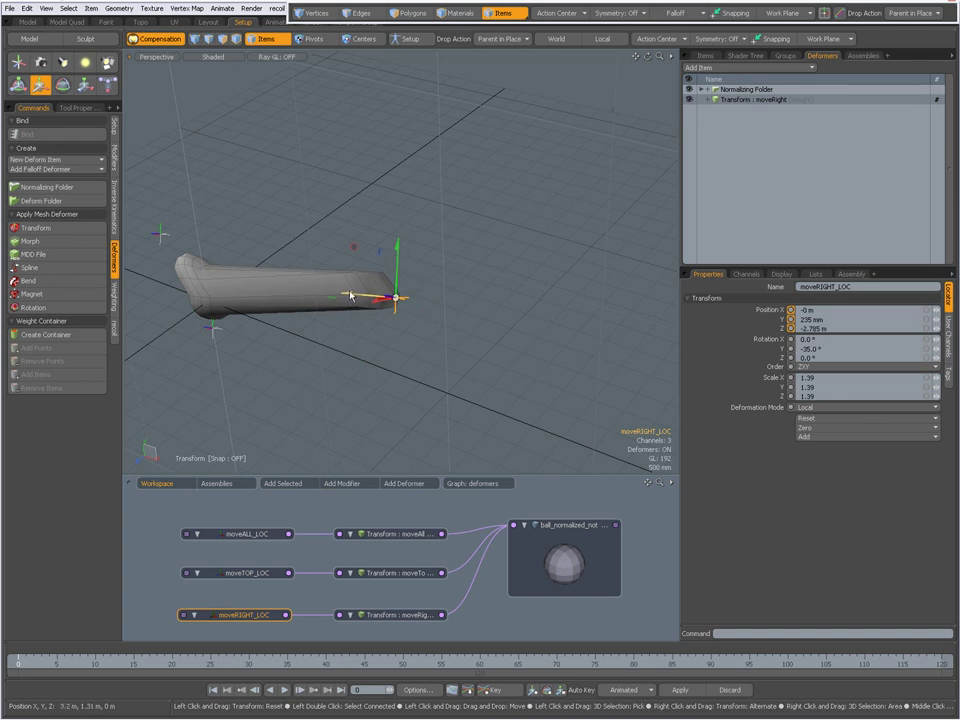
left_click_drag(353, 296, 508, 279, "alt")
scroll(417, 305, "up", 3)
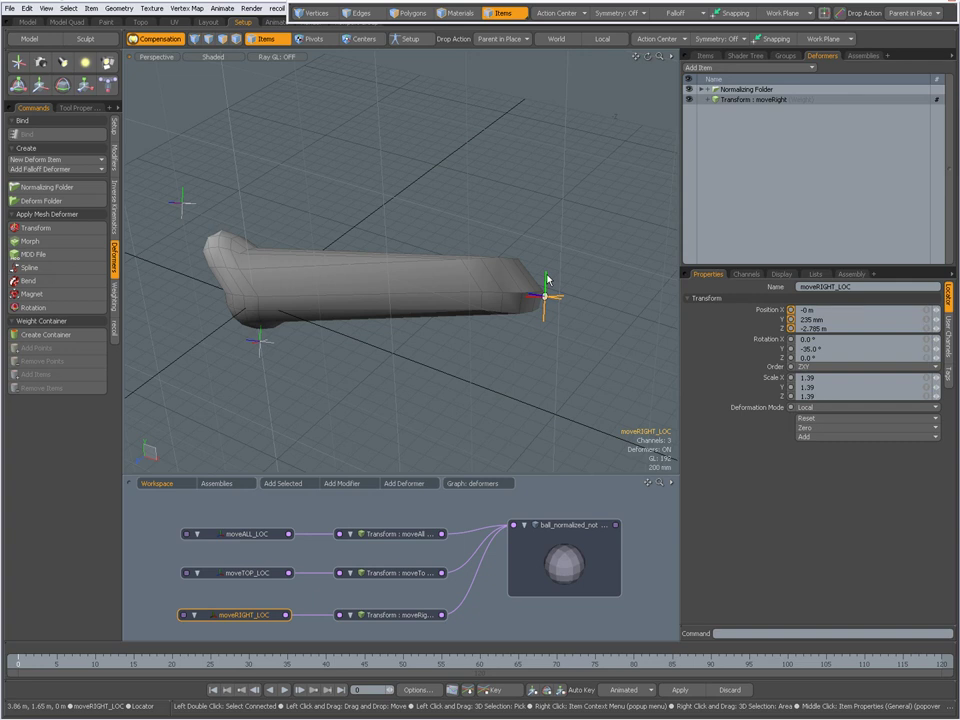
Select moveRIGHT_LOC together with its moveRight deformer to review their link, and show the locator's deformation mode
left_click_drag(161, 601, 470, 633)
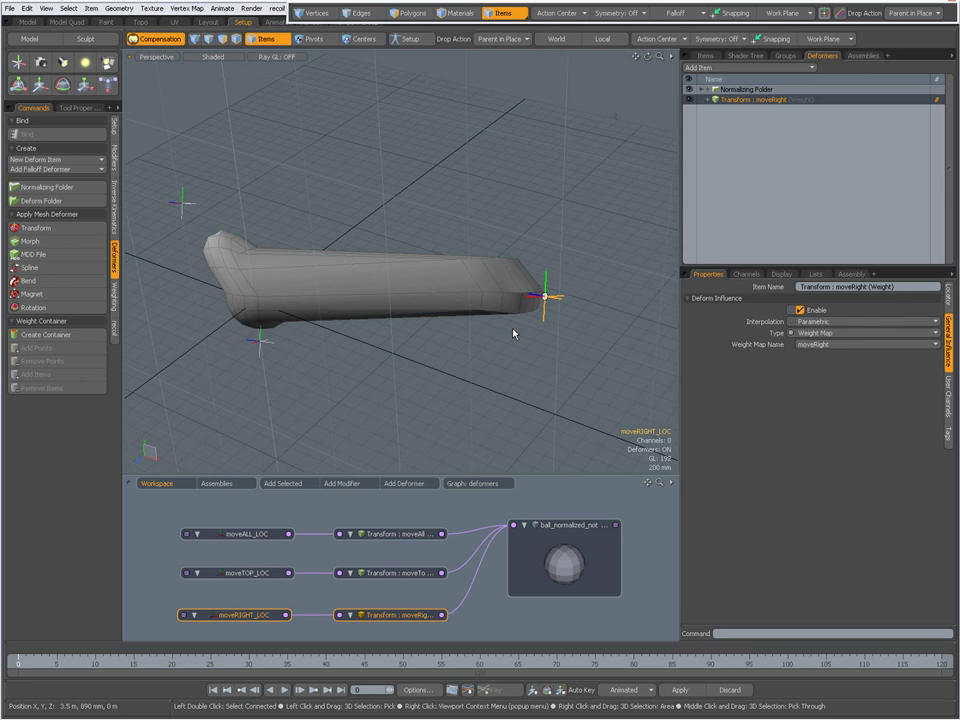
left_click_drag(513, 333, 446, 341, "alt")
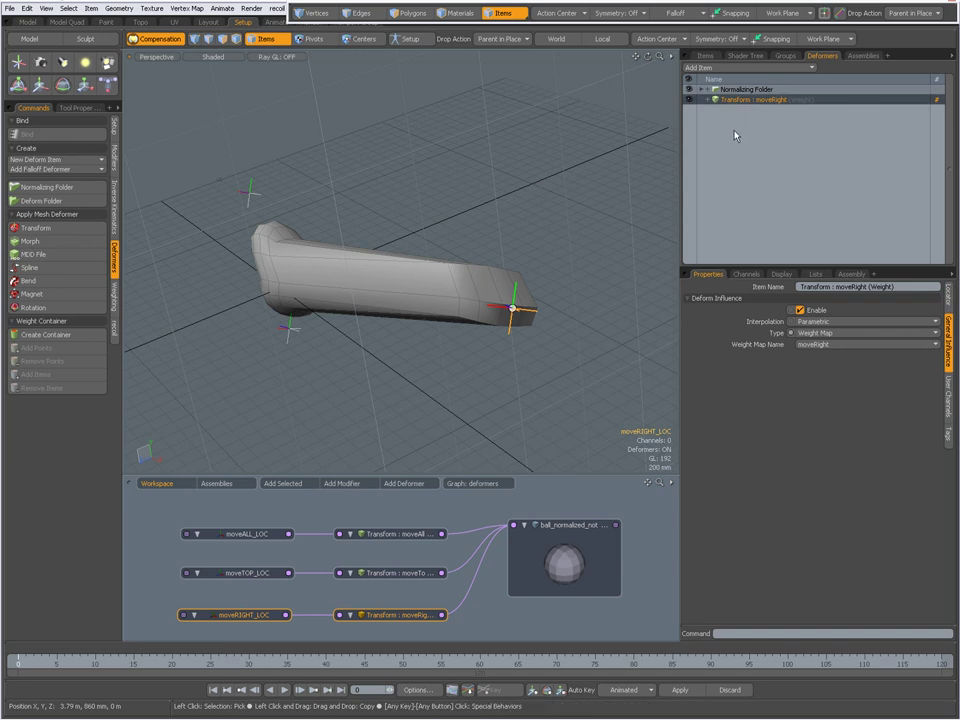
left_click(244, 616)
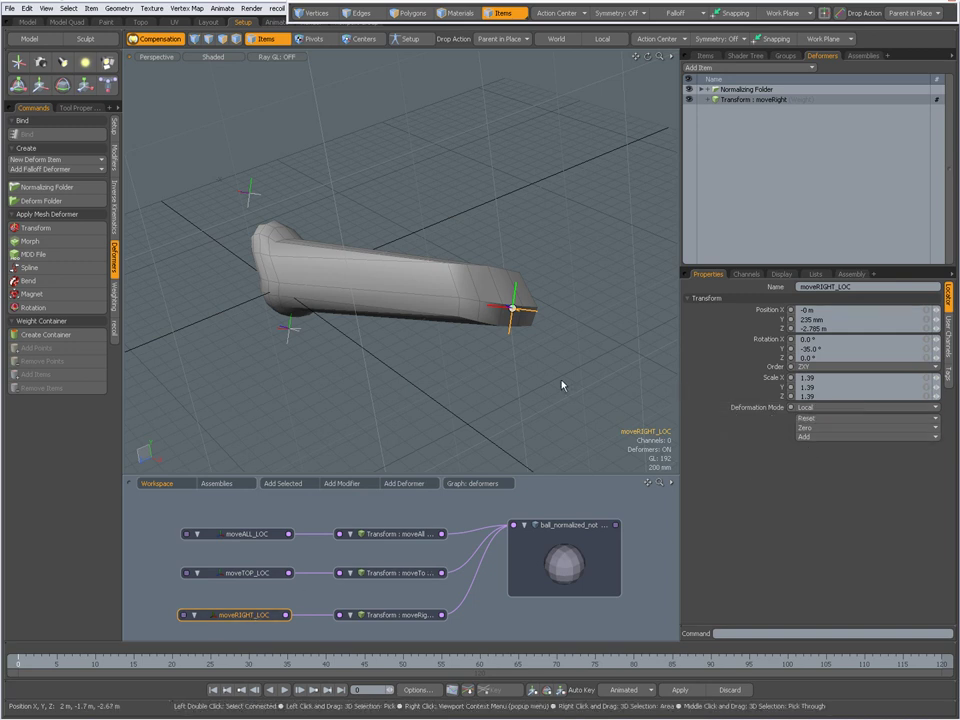
Switch to DEFORMATION_MODE.txt in Notepad and highlight the parts of the NO normalization, parenting, DEF MODE LOCAL rule, plus "normalization" in the first rule
key("alt+Tab")
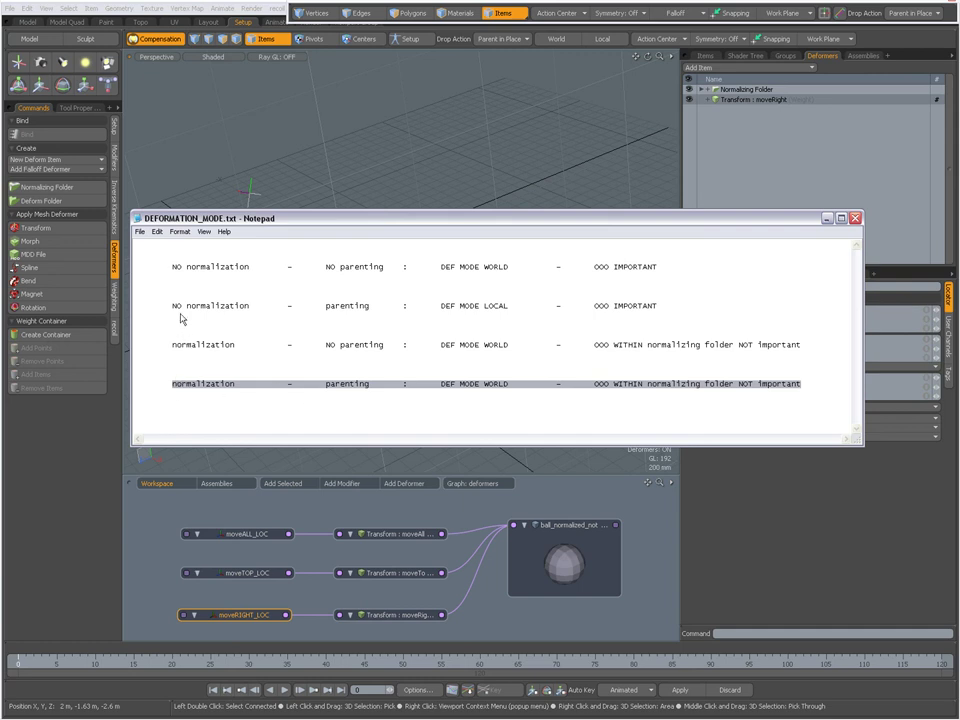
left_click_drag(173, 310, 371, 312)
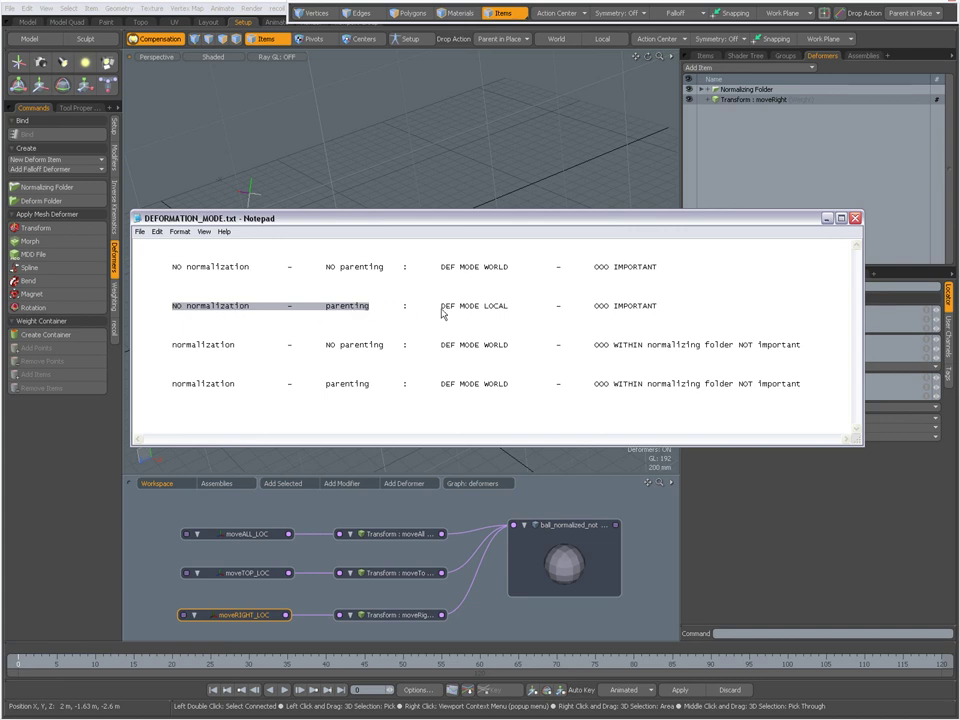
left_click_drag(441, 308, 509, 312)
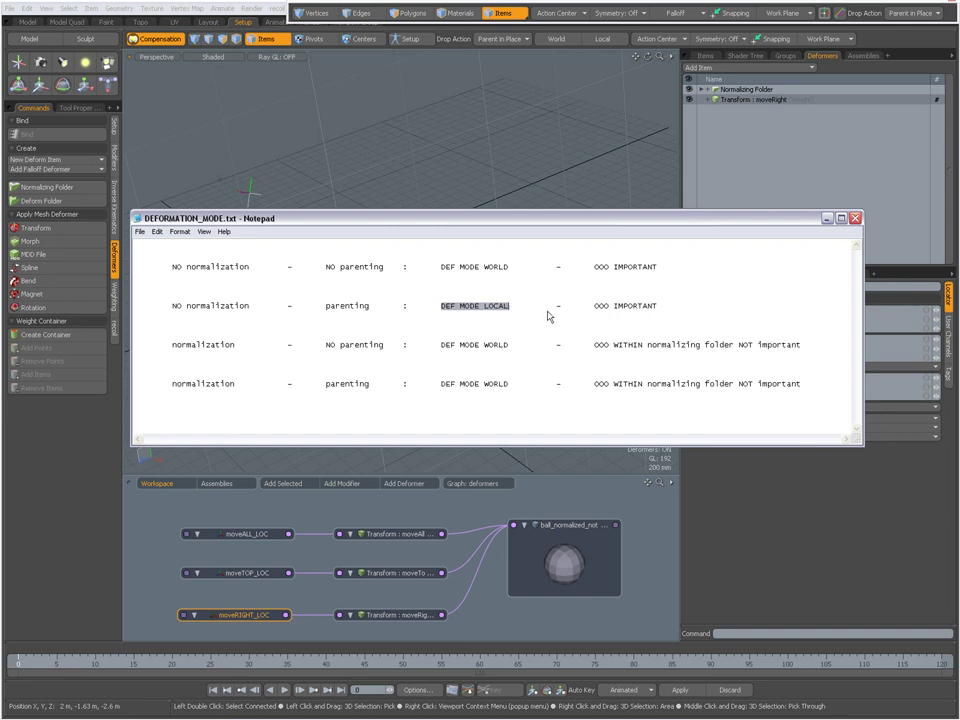
left_click_drag(596, 312, 657, 311)
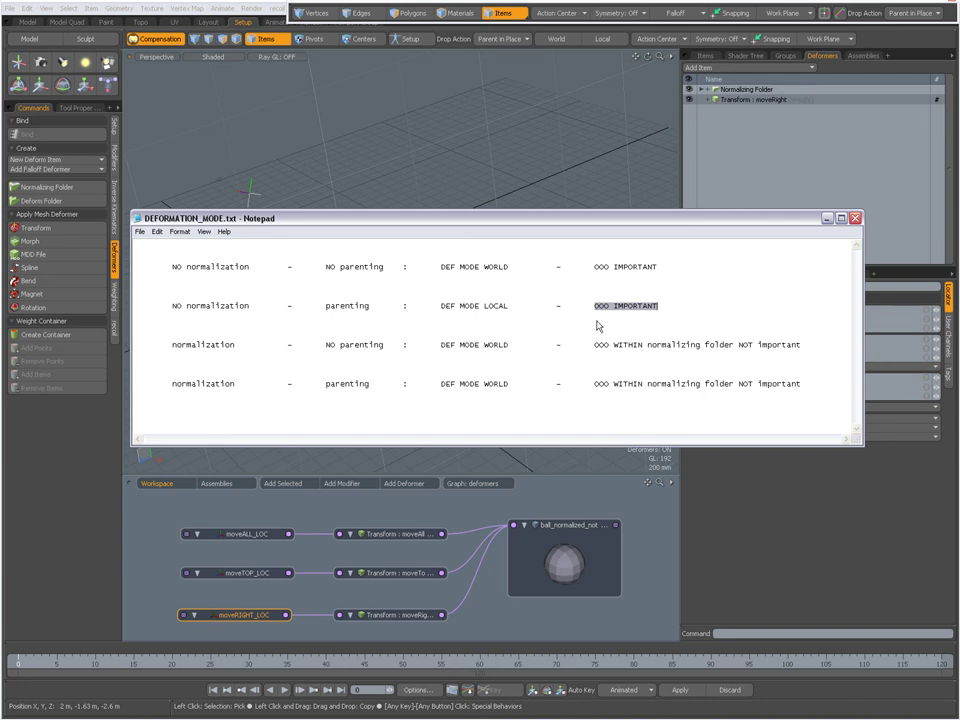
left_click(460, 258)
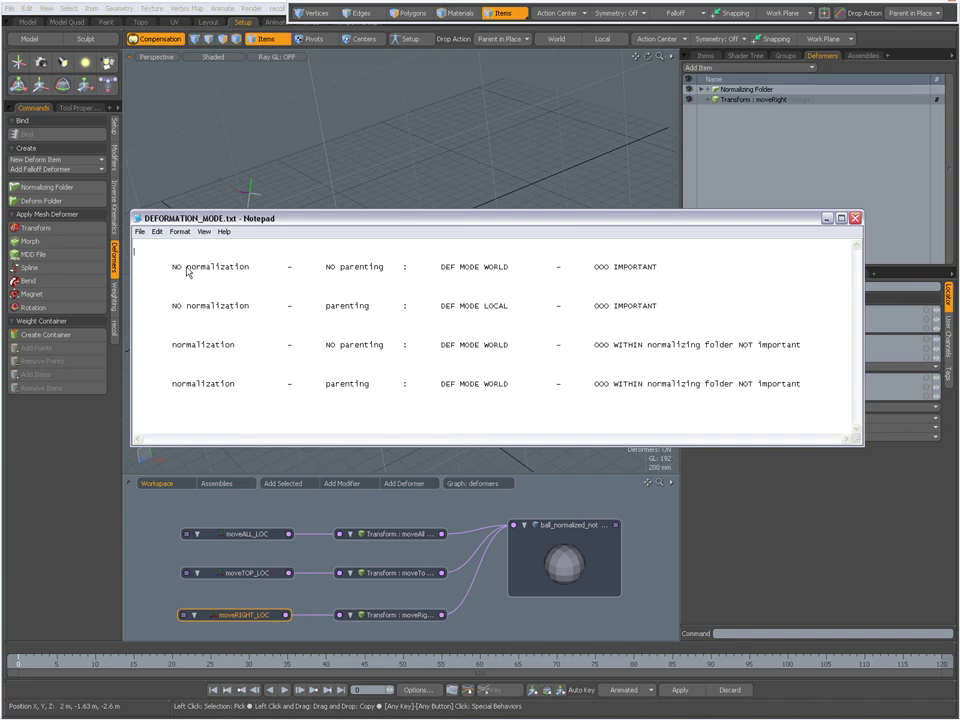
left_click_drag(187, 271, 252, 272)
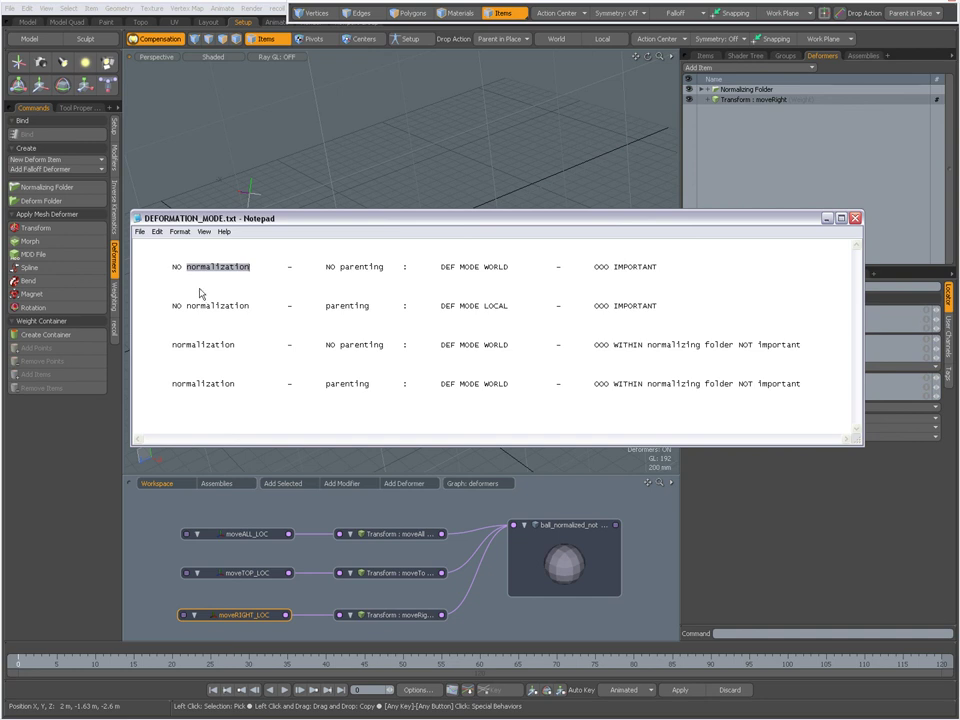
Switch back to modo and review the Normalizing Folder's properties and contents against the moveRight deformer outside it
left_click(641, 111)
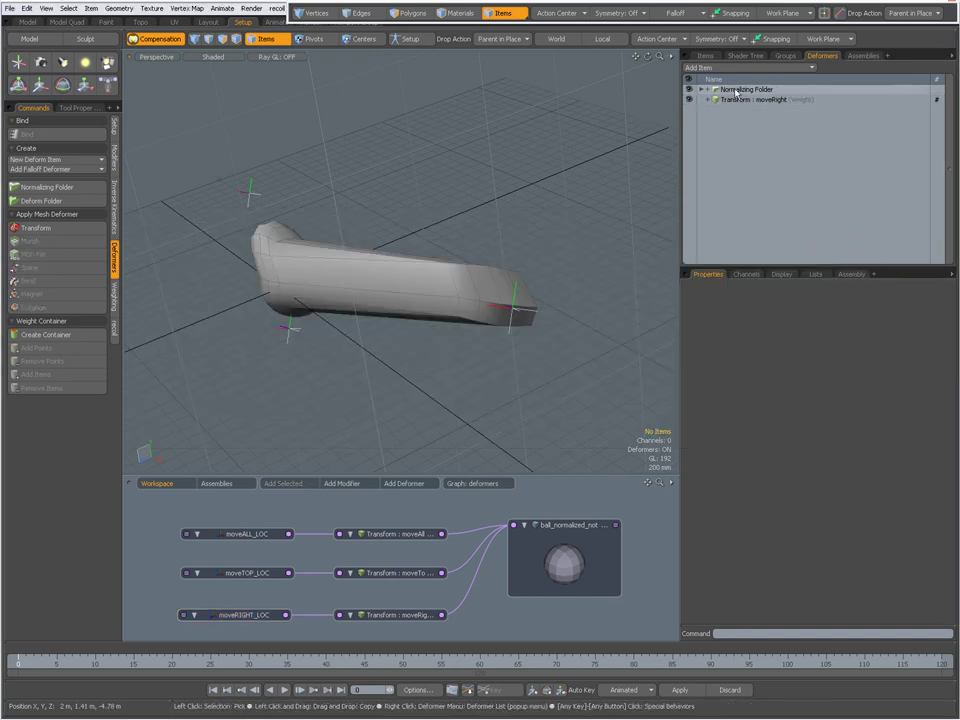
left_click(736, 90)
left_click(702, 89)
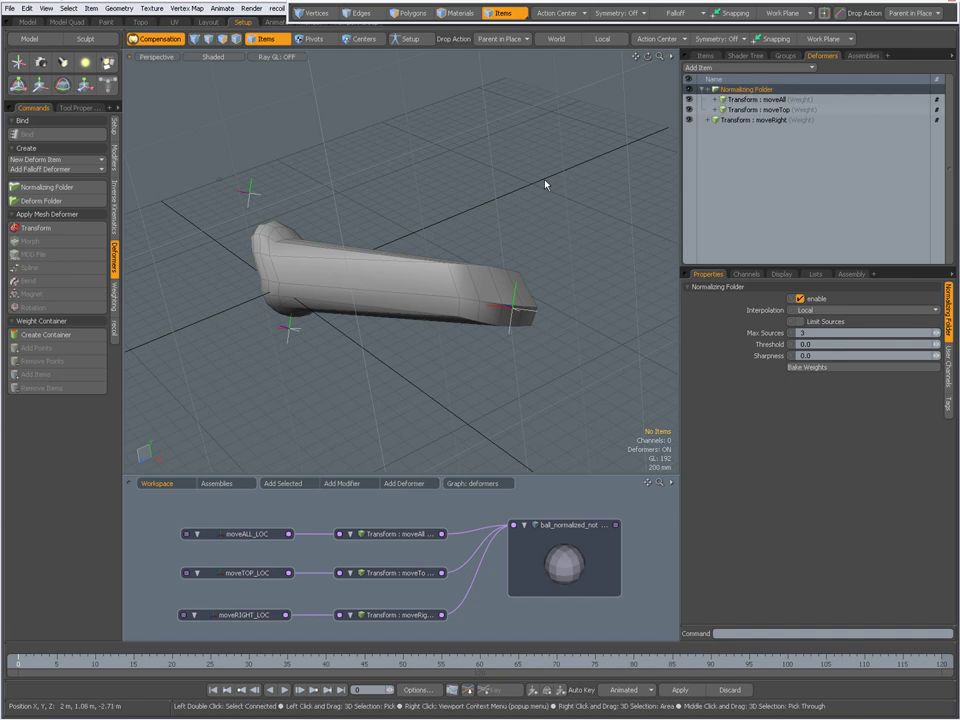
left_click(703, 89)
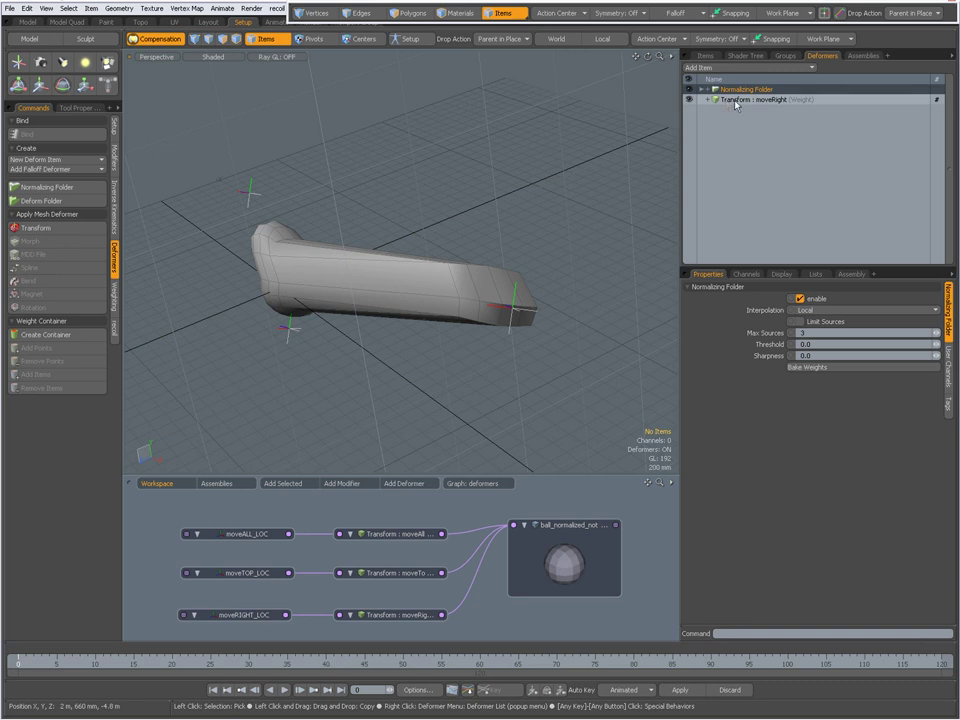
left_click_drag(736, 105, 732, 93)
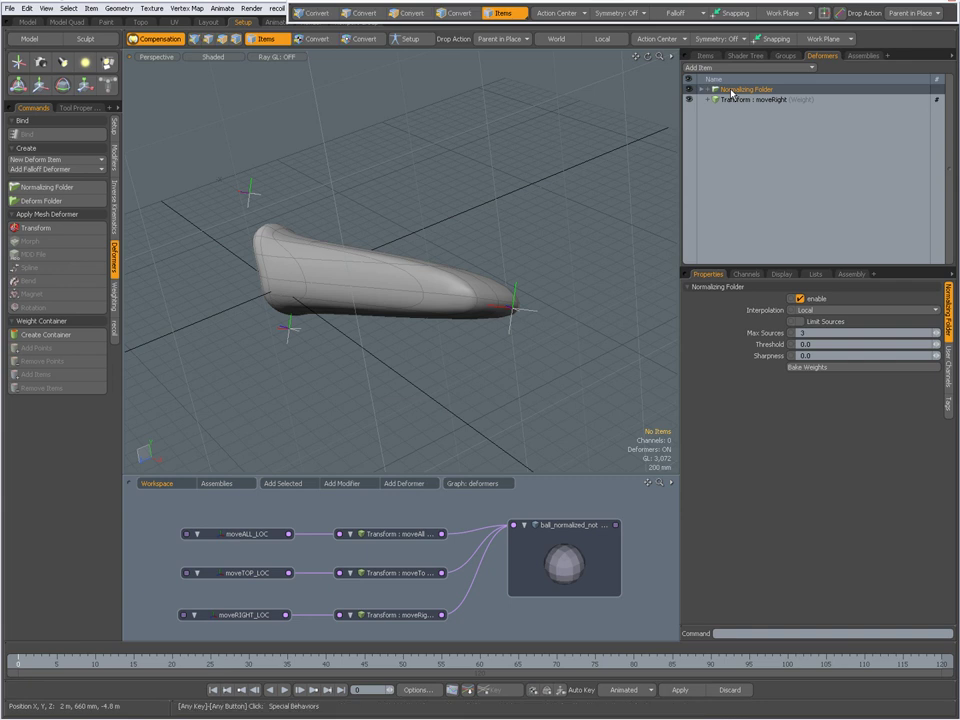
key("alt+Tab")
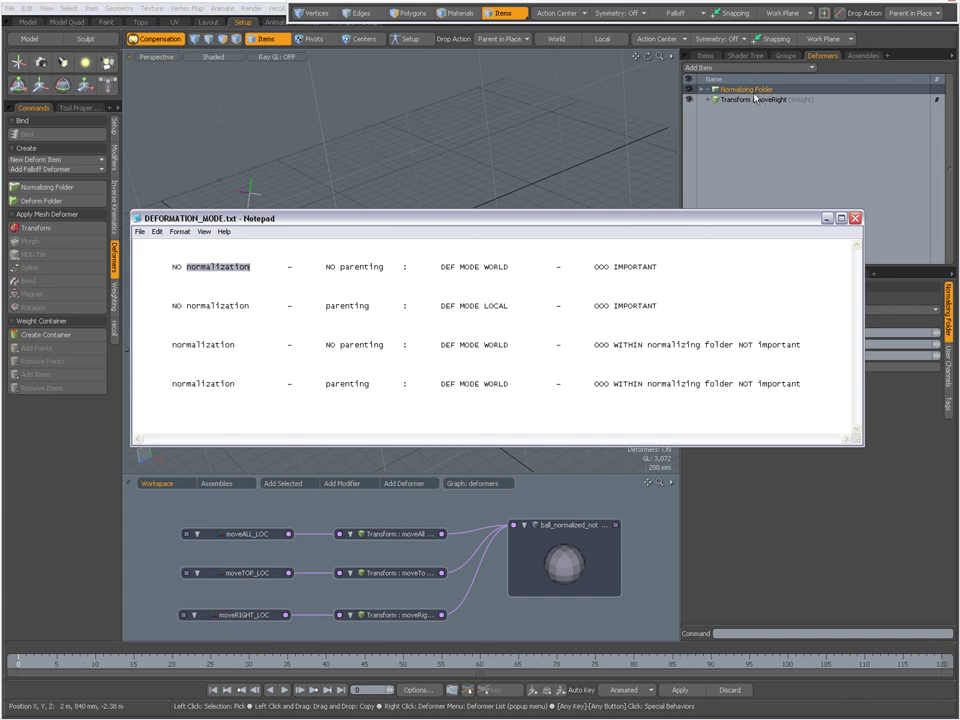
Place the moveAll and moveTop deformers together in a deform folder inside the Normalizing Folder and expand it
left_click(702, 93)
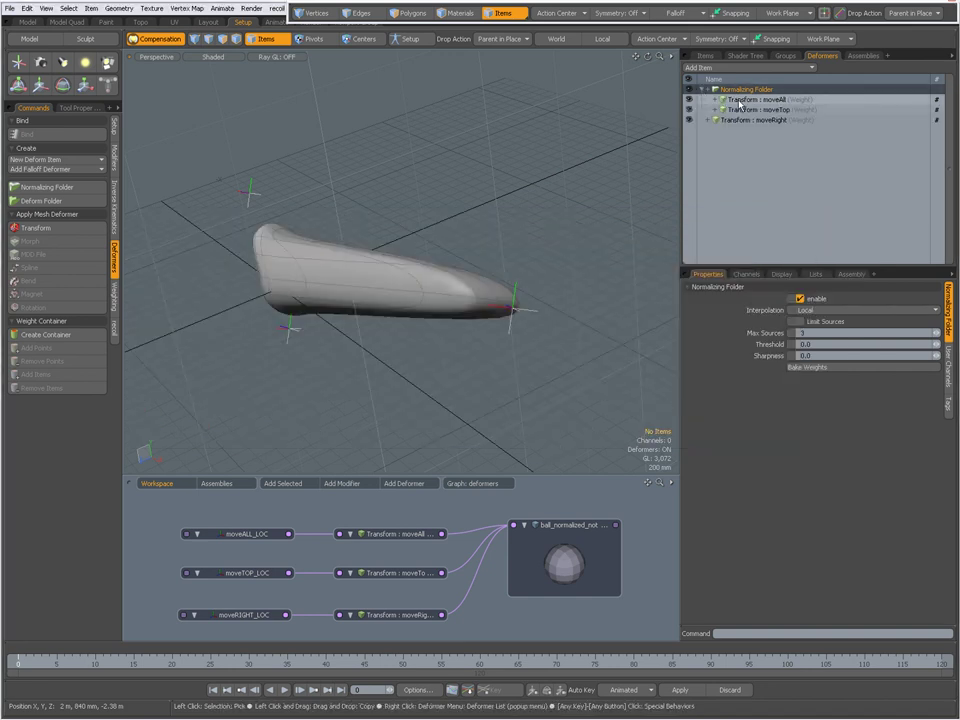
left_click(744, 99)
left_click(744, 109, "shift")
right_click(745, 110)
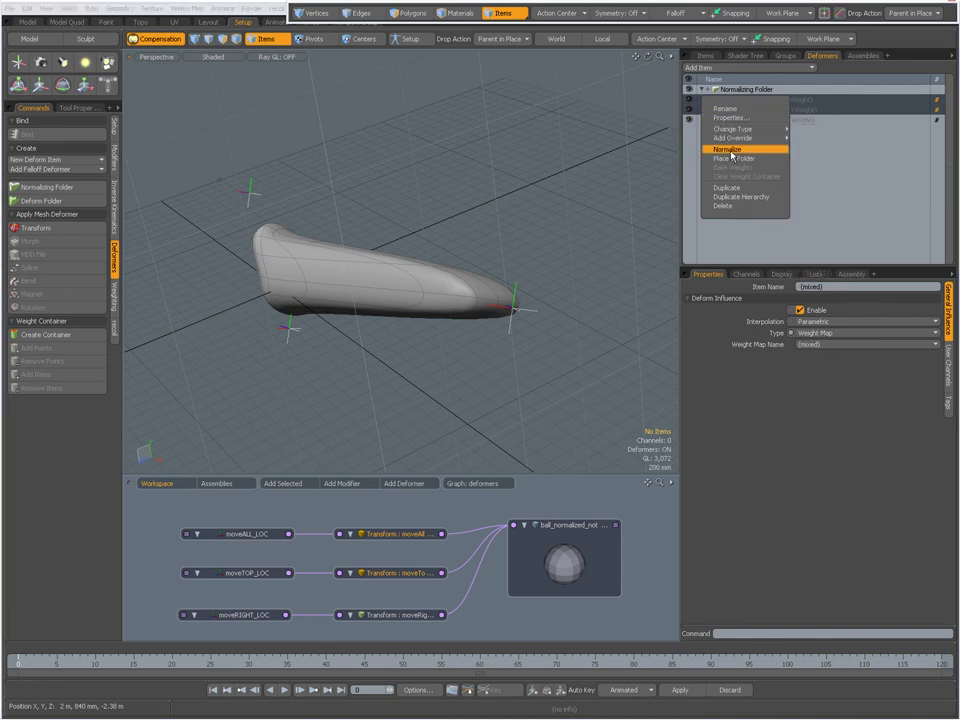
left_click(731, 158)
left_click(708, 100)
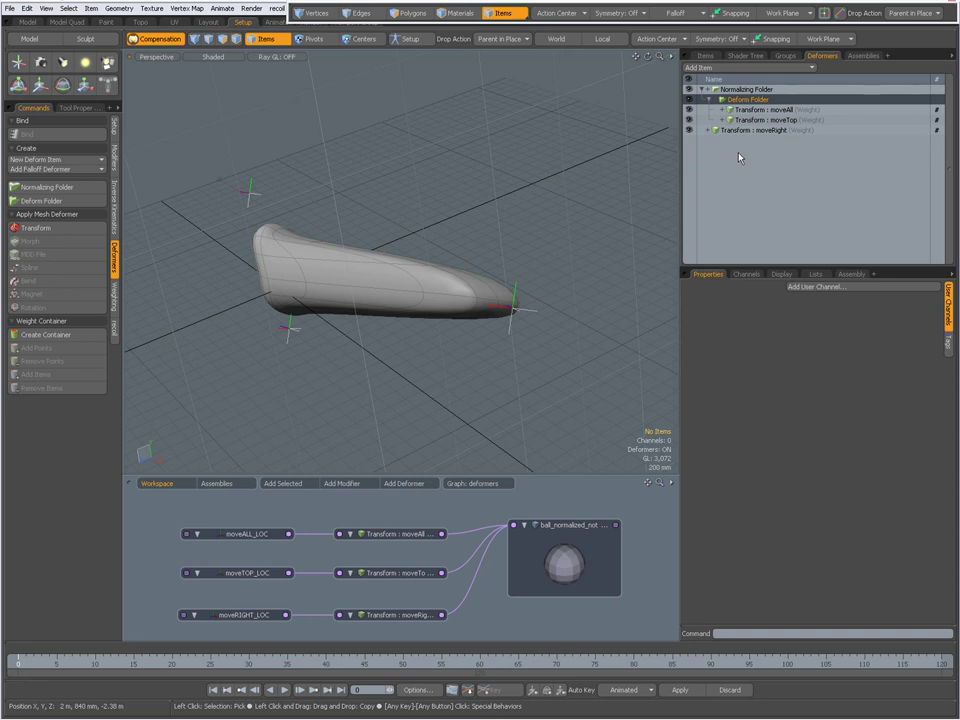
Return to the Notepad notes and highlight "parenting" and the whole NO normalization, parenting, DEF MODE LOCAL line, ending with the highlight cleared
key("alt+Tab")
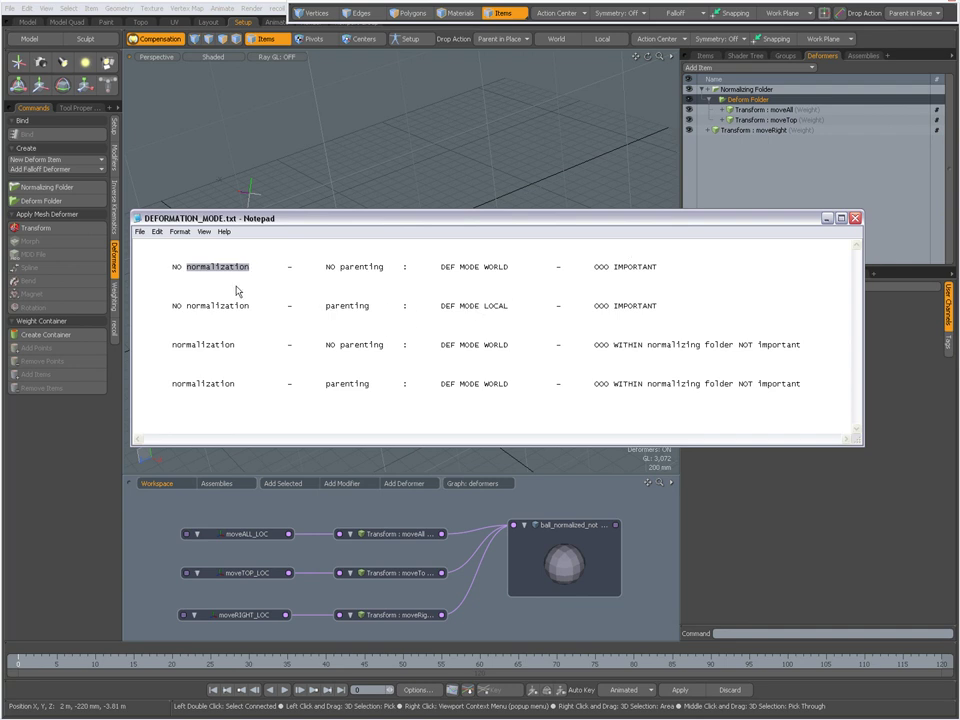
left_click_drag(190, 273, 247, 272)
left_click_drag(325, 312, 377, 313)
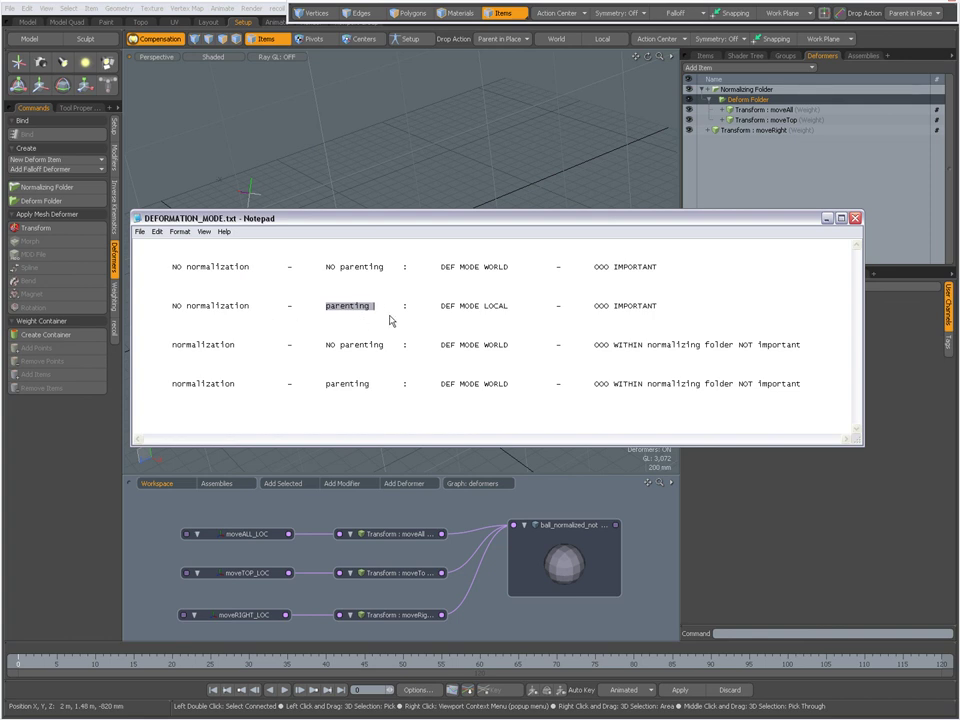
left_click_drag(172, 309, 664, 311)
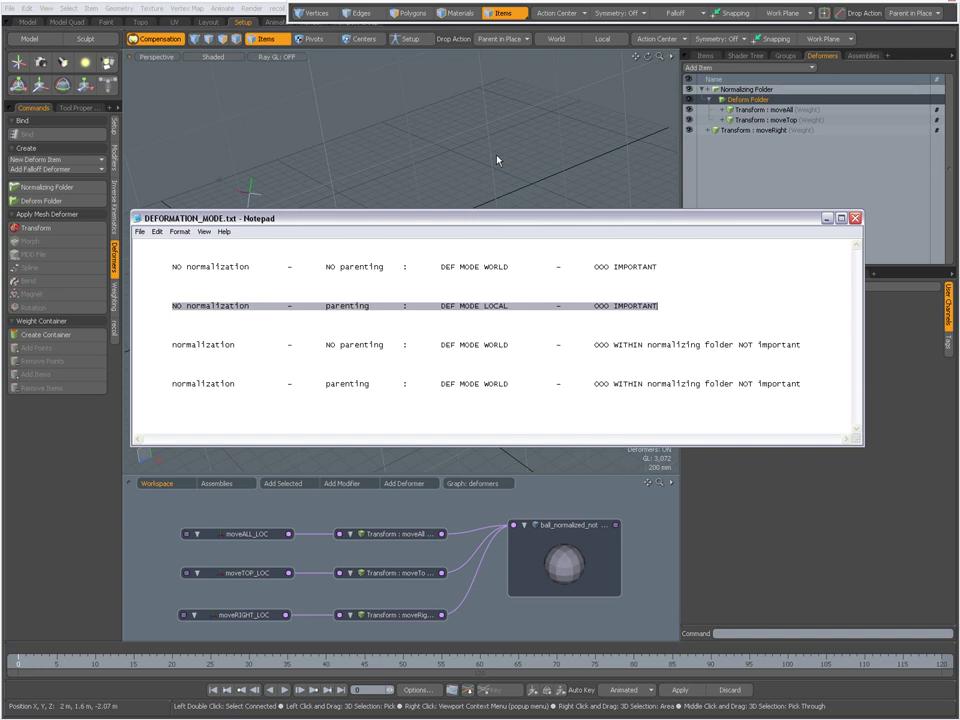
left_click(411, 253)
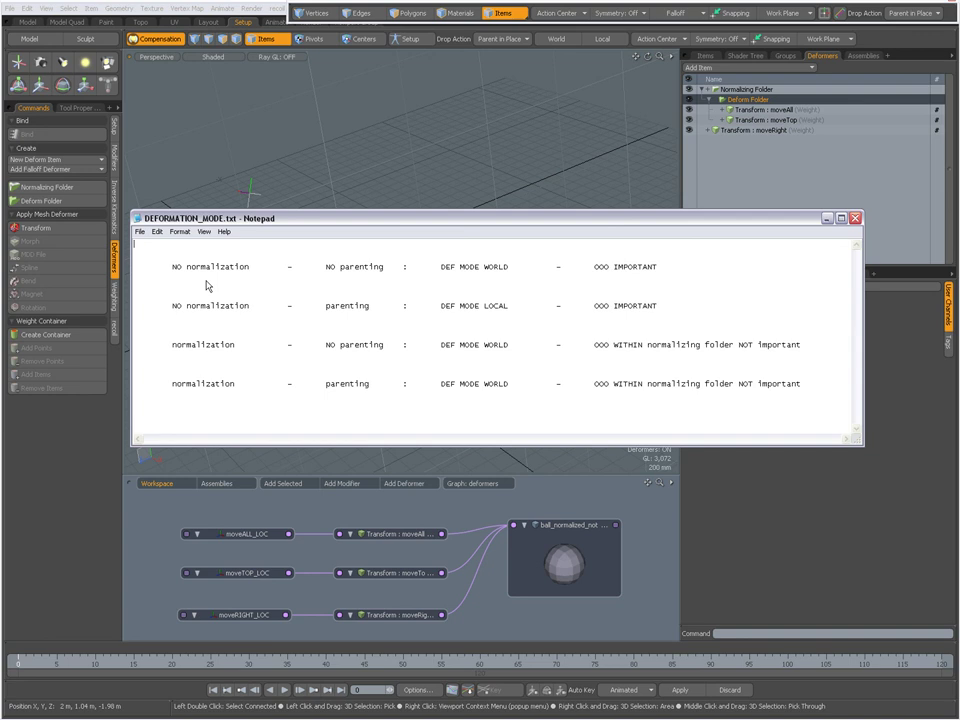
key("alt+Tab")
key("alt+Tab")
key("alt+Tab")
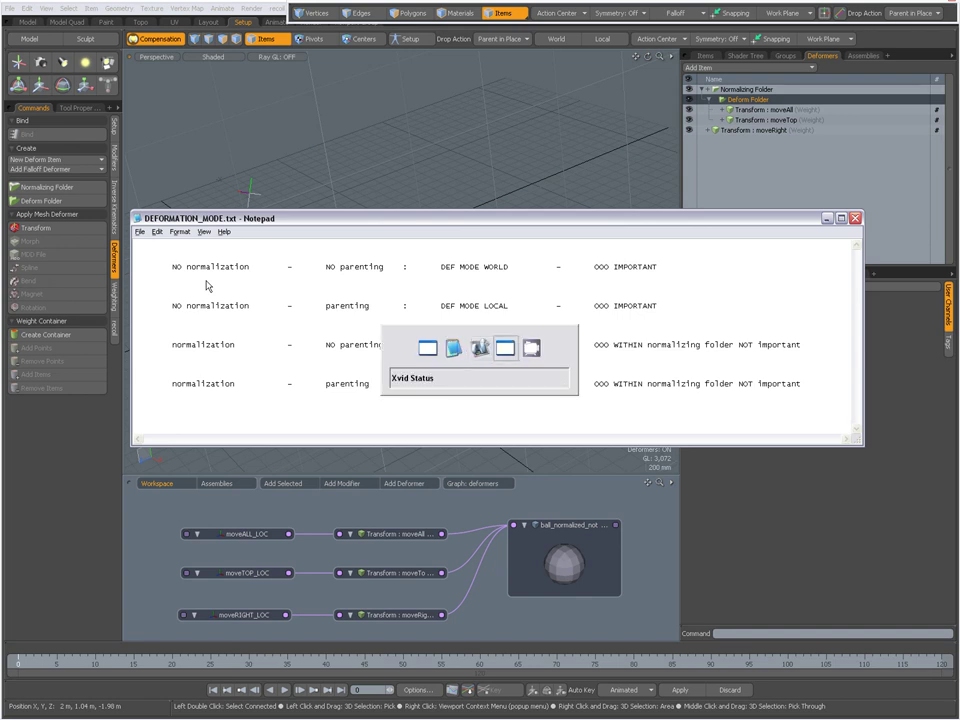